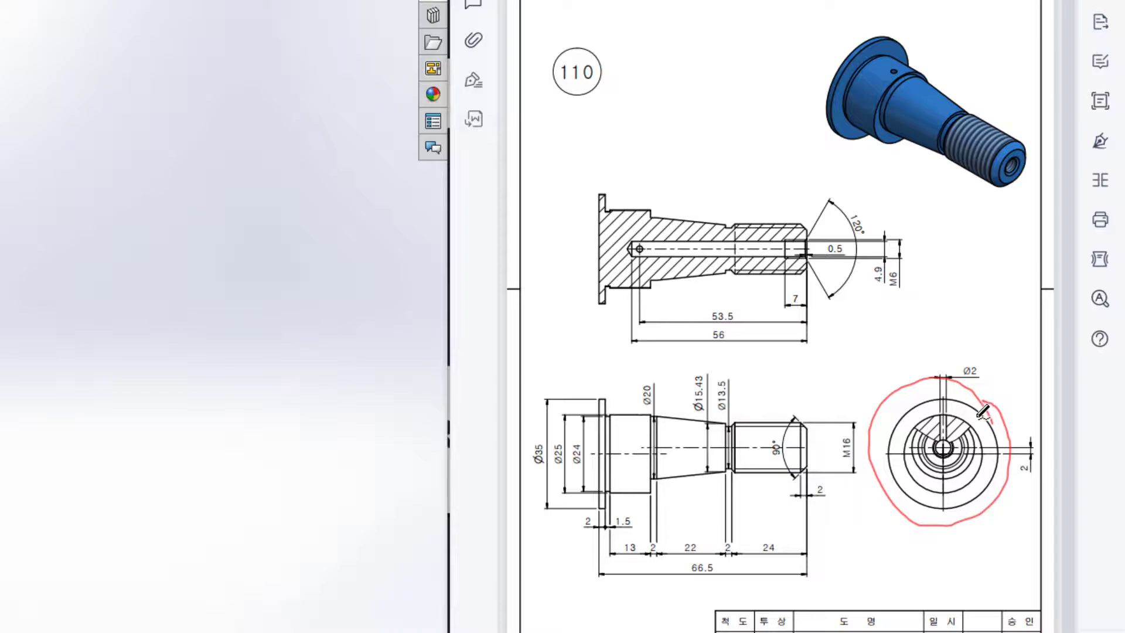
Examine the diameters and widths of the flange, the neck beside it and the cylindrical shoulder in the drawing's side view
{"action": "key", "text": "ctrl+z"}
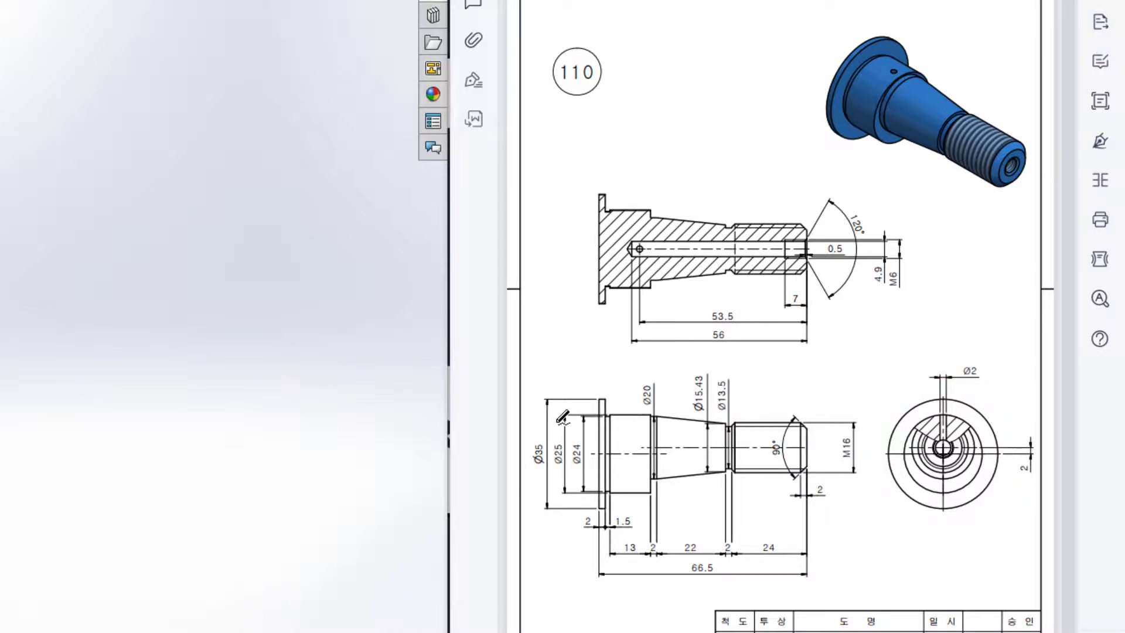
{"action": "mouse_move", "coordinate": [539, 429]}
{"action": "left_mouse_down"}
{"action": "mouse_move", "coordinate": [545, 462]}
{"action": "mouse_move", "coordinate": [542, 430]}
{"action": "left_mouse_up"}
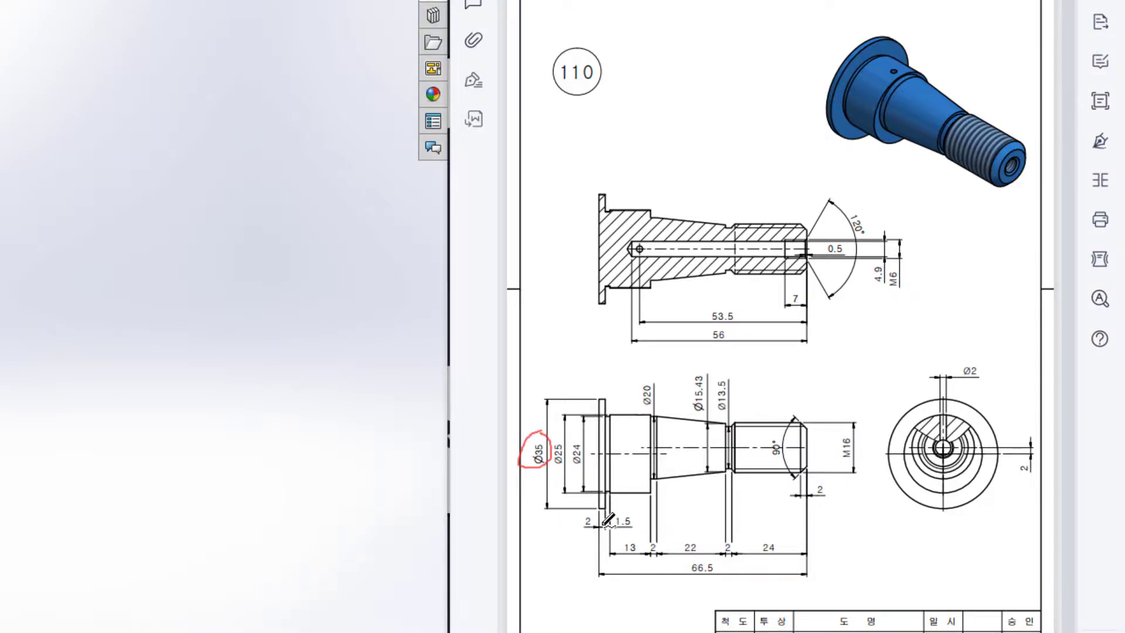
{"action": "mouse_move", "coordinate": [603, 525]}
{"action": "left_mouse_down"}
{"action": "mouse_move", "coordinate": [581, 513]}
{"action": "mouse_move", "coordinate": [572, 529]}
{"action": "mouse_move", "coordinate": [598, 528]}
{"action": "left_mouse_up"}
{"action": "key", "text": "ctrl+z"}
{"action": "key", "text": "ctrl+z"}
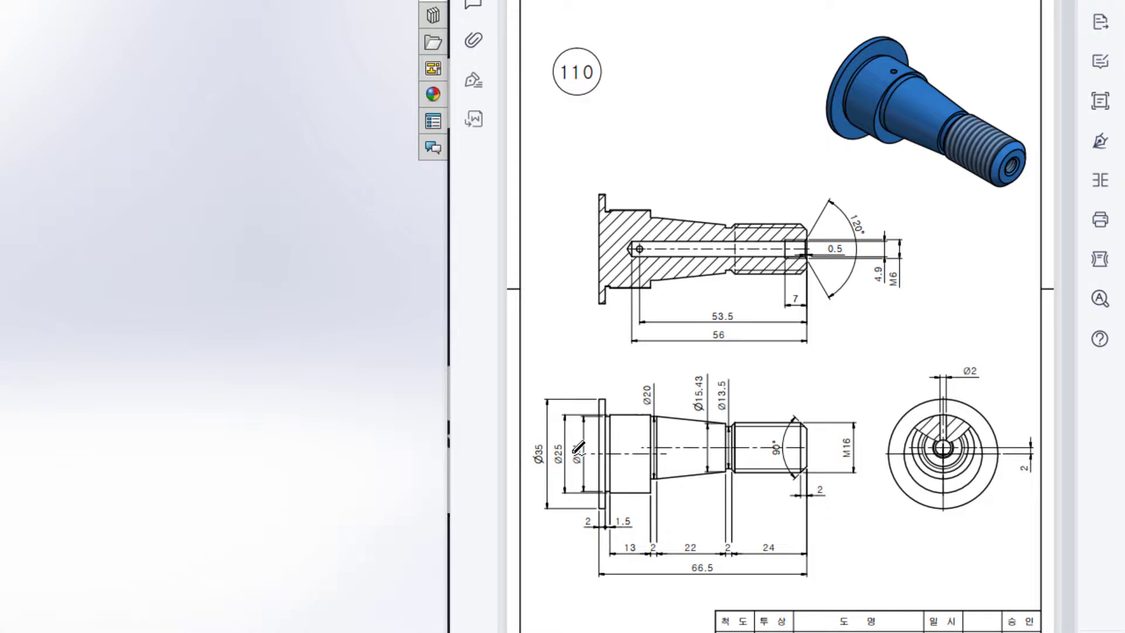
{"action": "mouse_move", "coordinate": [593, 430]}
{"action": "left_mouse_down"}
{"action": "mouse_move", "coordinate": [568, 440]}
{"action": "mouse_move", "coordinate": [582, 473]}
{"action": "mouse_move", "coordinate": [588, 436]}
{"action": "left_mouse_up"}
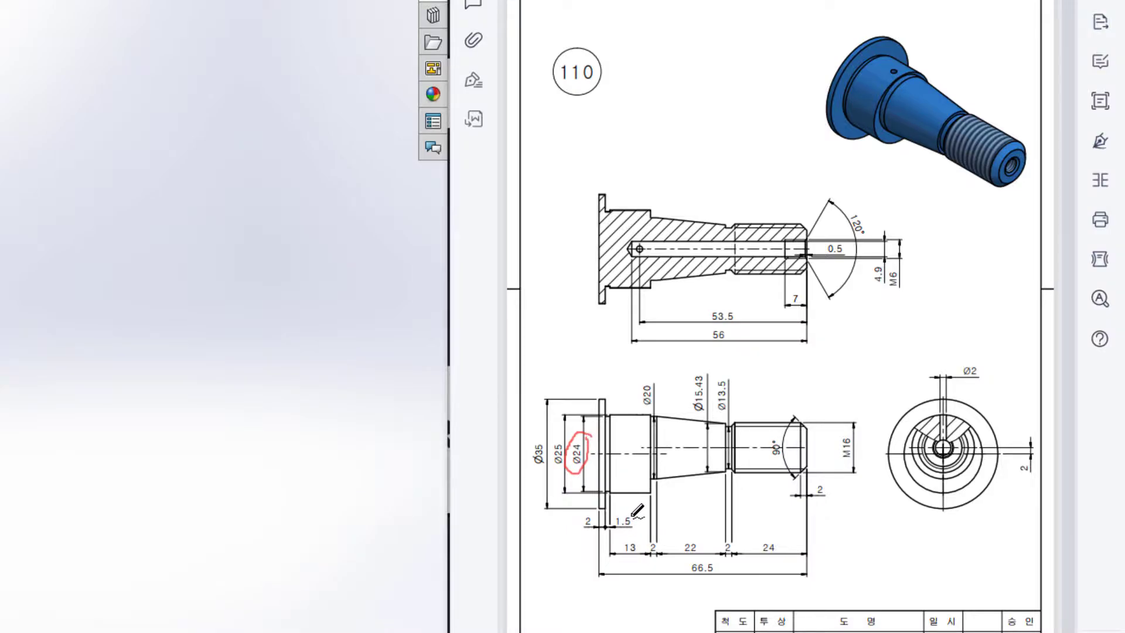
{"action": "mouse_move", "coordinate": [631, 516]}
{"action": "left_mouse_down"}
{"action": "mouse_move", "coordinate": [613, 515]}
{"action": "mouse_move", "coordinate": [610, 527]}
{"action": "mouse_move", "coordinate": [625, 530]}
{"action": "mouse_move", "coordinate": [636, 515]}
{"action": "left_mouse_up"}
{"action": "key", "text": "ctrl+z"}
{"action": "key", "text": "ctrl+z"}
{"action": "mouse_move", "coordinate": [557, 438]}
{"action": "left_mouse_down"}
{"action": "mouse_move", "coordinate": [549, 449]}
{"action": "mouse_move", "coordinate": [565, 466]}
{"action": "mouse_move", "coordinate": [558, 436]}
{"action": "left_mouse_up"}
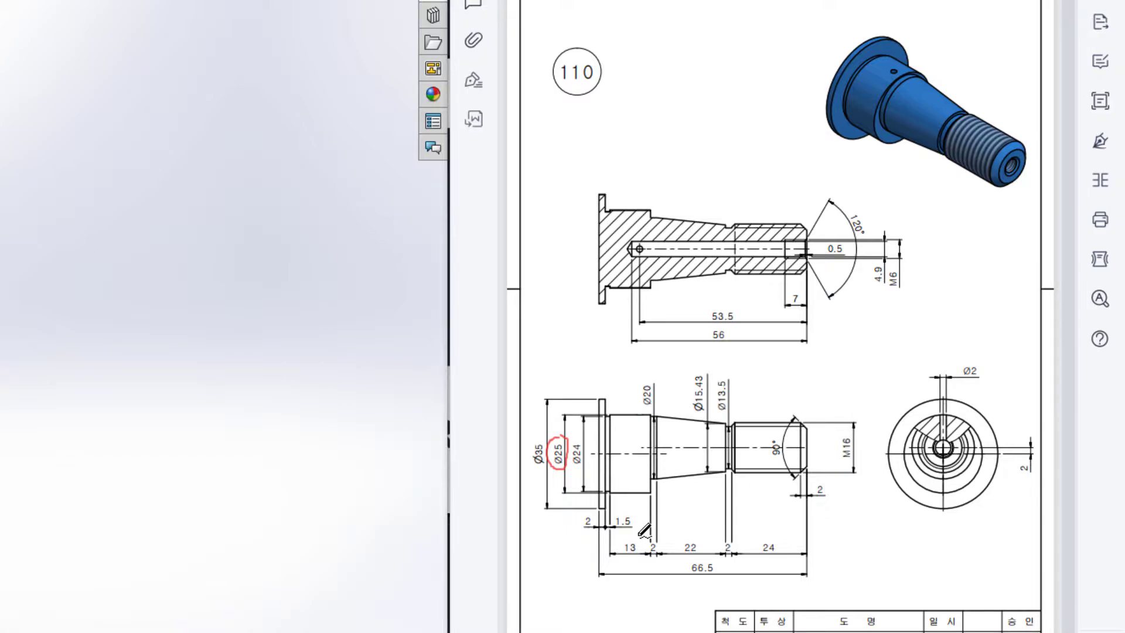
{"action": "mouse_move", "coordinate": [634, 536]}
{"action": "left_mouse_down"}
{"action": "mouse_move", "coordinate": [618, 566]}
{"action": "mouse_move", "coordinate": [639, 527]}
{"action": "left_mouse_up"}
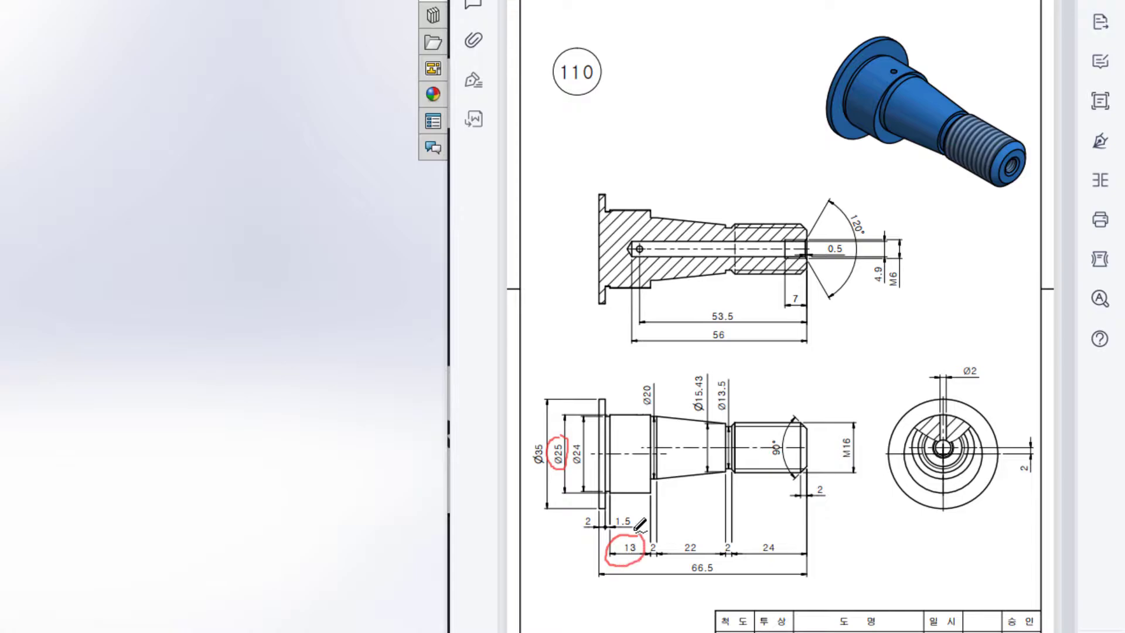
{"action": "key", "text": "ctrl+z"}
{"action": "key", "text": "ctrl+z"}
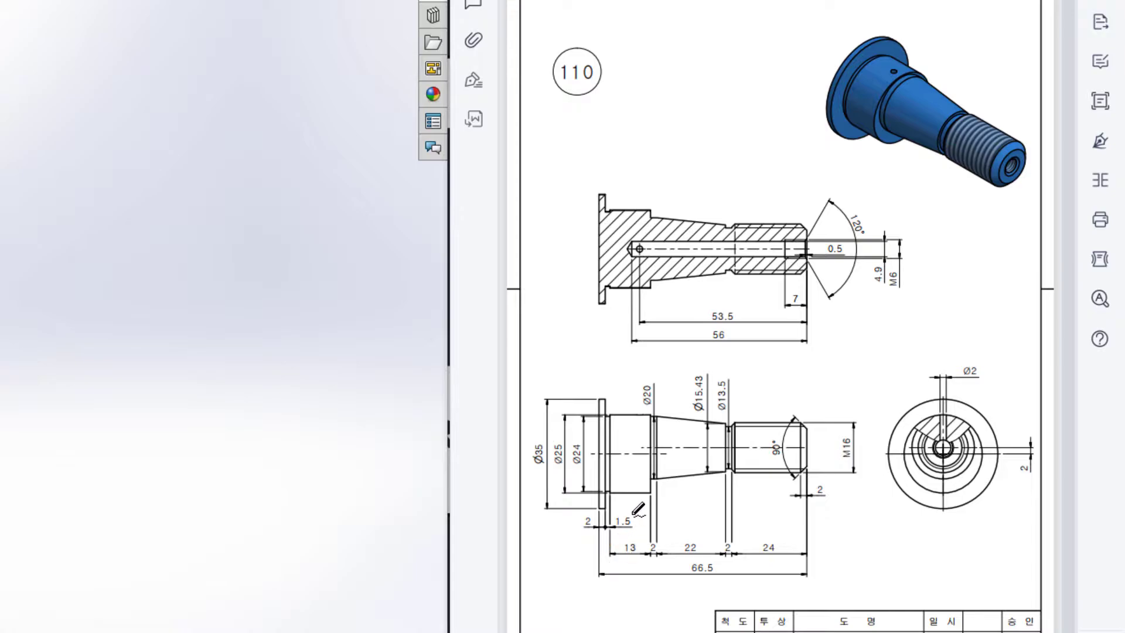
Examine the offset between the shoulder's axis and the axis of the tapered and threaded sections in the drawing
{"action": "left_click_drag", "start_coordinate": [592, 454], "coordinate": [660, 451]}
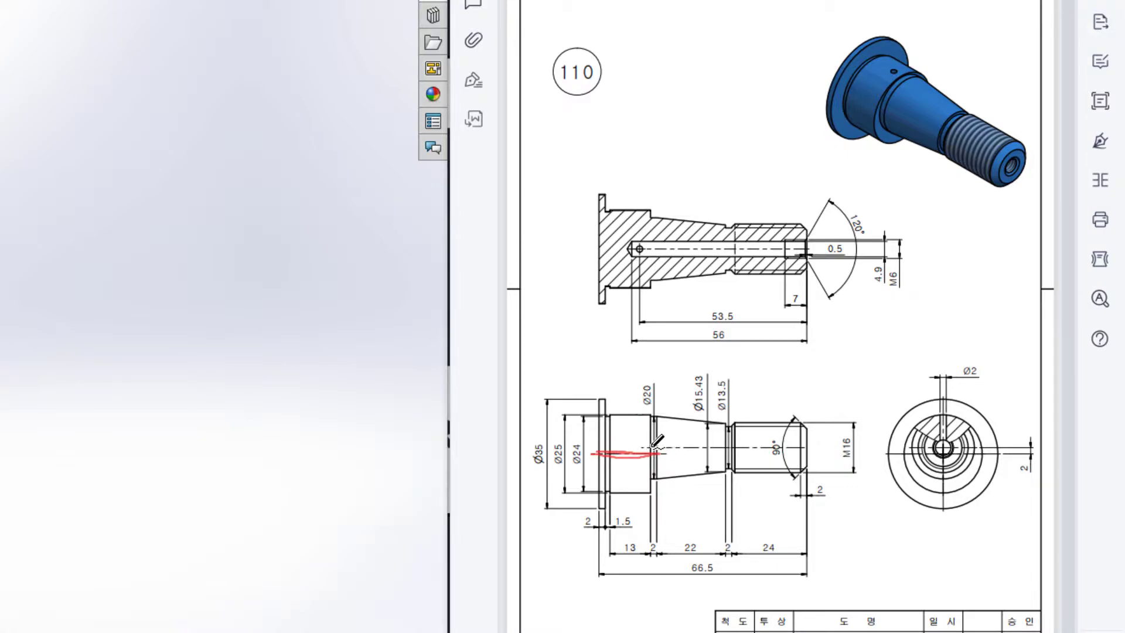
{"action": "mouse_move", "coordinate": [1031, 456]}
{"action": "left_mouse_down"}
{"action": "mouse_move", "coordinate": [1017, 458]}
{"action": "mouse_move", "coordinate": [1034, 470]}
{"action": "mouse_move", "coordinate": [1014, 461]}
{"action": "left_mouse_up"}
{"action": "left_click_drag", "start_coordinate": [640, 447], "coordinate": [809, 447]}
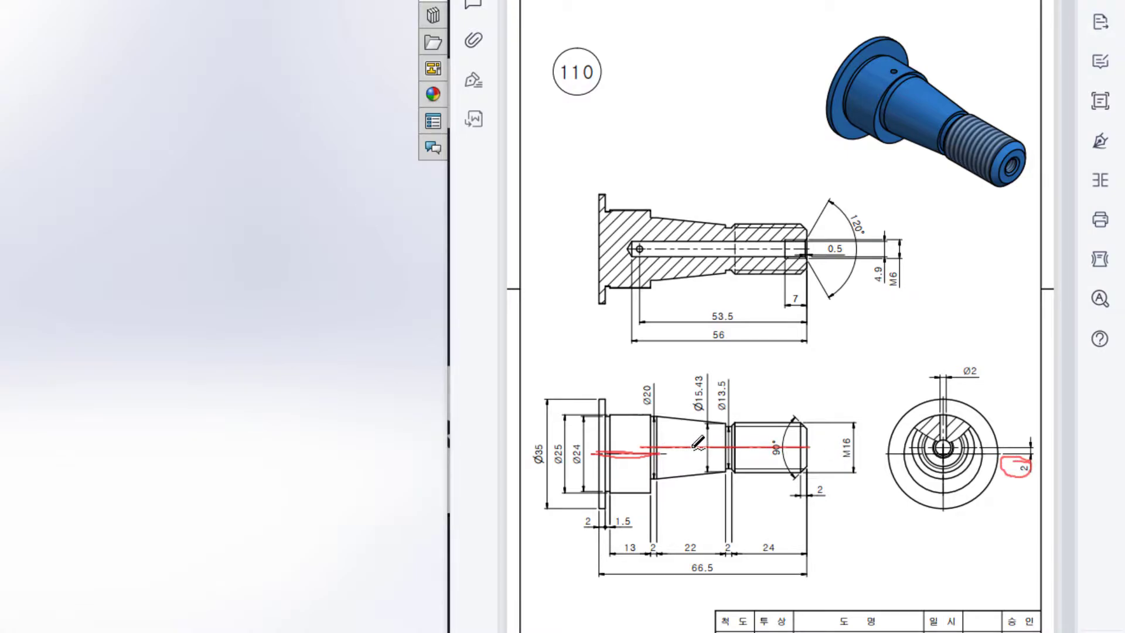
{"action": "left_click_drag", "start_coordinate": [649, 447], "coordinate": [794, 449]}
{"action": "key", "text": "e"}
Examine the short cylinder after the shoulder and the tapered section's end diameters in the drawing's side view
{"action": "mouse_move", "coordinate": [661, 384]}
{"action": "left_mouse_down"}
{"action": "mouse_move", "coordinate": [643, 378]}
{"action": "mouse_move", "coordinate": [647, 413]}
{"action": "mouse_move", "coordinate": [662, 379]}
{"action": "mouse_move", "coordinate": [650, 379]}
{"action": "left_mouse_up"}
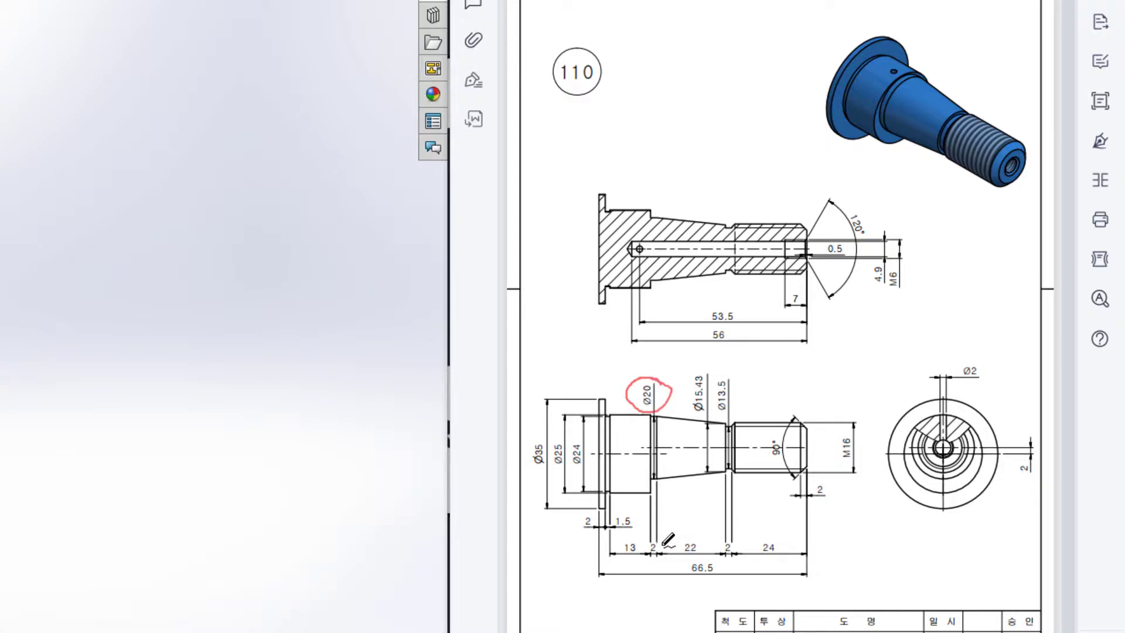
{"action": "mouse_move", "coordinate": [651, 535]}
{"action": "left_mouse_down"}
{"action": "mouse_move", "coordinate": [648, 558]}
{"action": "mouse_move", "coordinate": [656, 532]}
{"action": "left_mouse_up"}
{"action": "mouse_move", "coordinate": [657, 417]}
{"action": "left_mouse_down"}
{"action": "mouse_move", "coordinate": [657, 474]}
{"action": "mouse_move", "coordinate": [659, 426]}
{"action": "mouse_move", "coordinate": [720, 468]}
{"action": "mouse_move", "coordinate": [724, 418]}
{"action": "mouse_move", "coordinate": [720, 470]}
{"action": "left_mouse_up"}
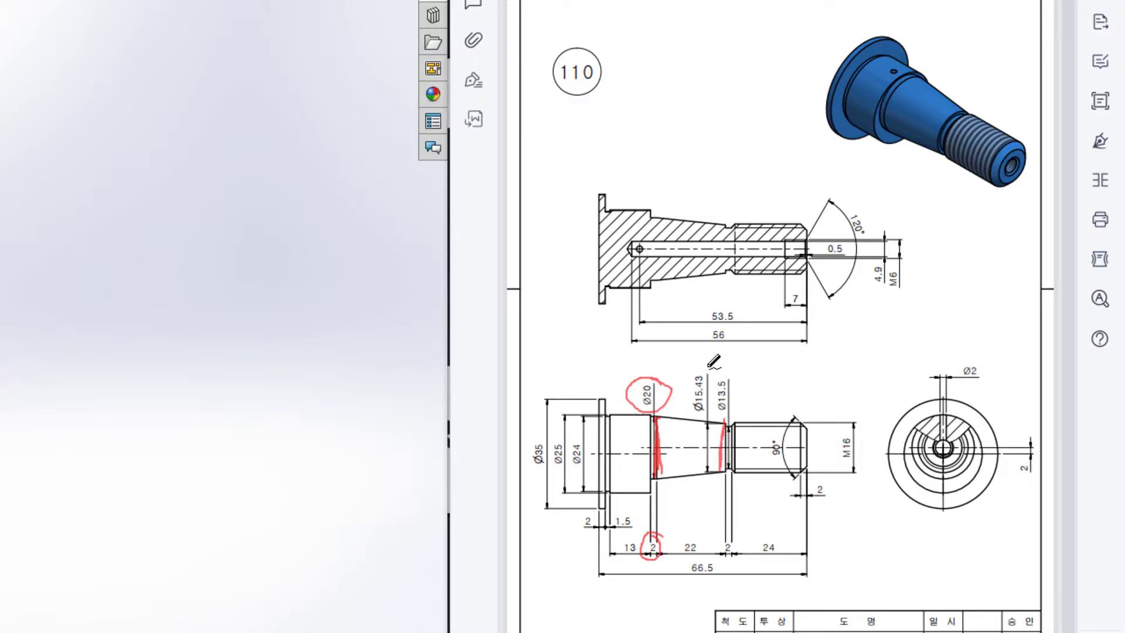
{"action": "mouse_move", "coordinate": [697, 369]}
{"action": "left_mouse_down"}
{"action": "mouse_move", "coordinate": [684, 409]}
{"action": "mouse_move", "coordinate": [711, 388]}
{"action": "mouse_move", "coordinate": [698, 370]}
{"action": "left_mouse_up"}
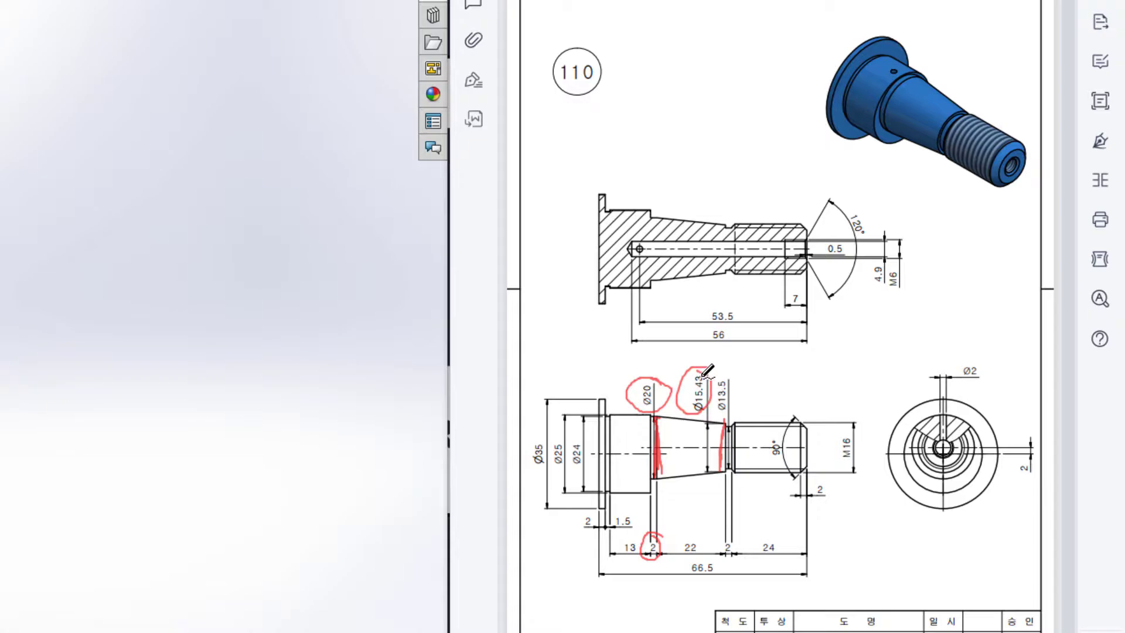
{"action": "left_click_drag", "start_coordinate": [654, 415], "coordinate": [726, 421]}
{"action": "left_click_drag", "start_coordinate": [655, 480], "coordinate": [718, 471]}
{"action": "left_click_drag", "start_coordinate": [656, 415], "coordinate": [724, 426]}
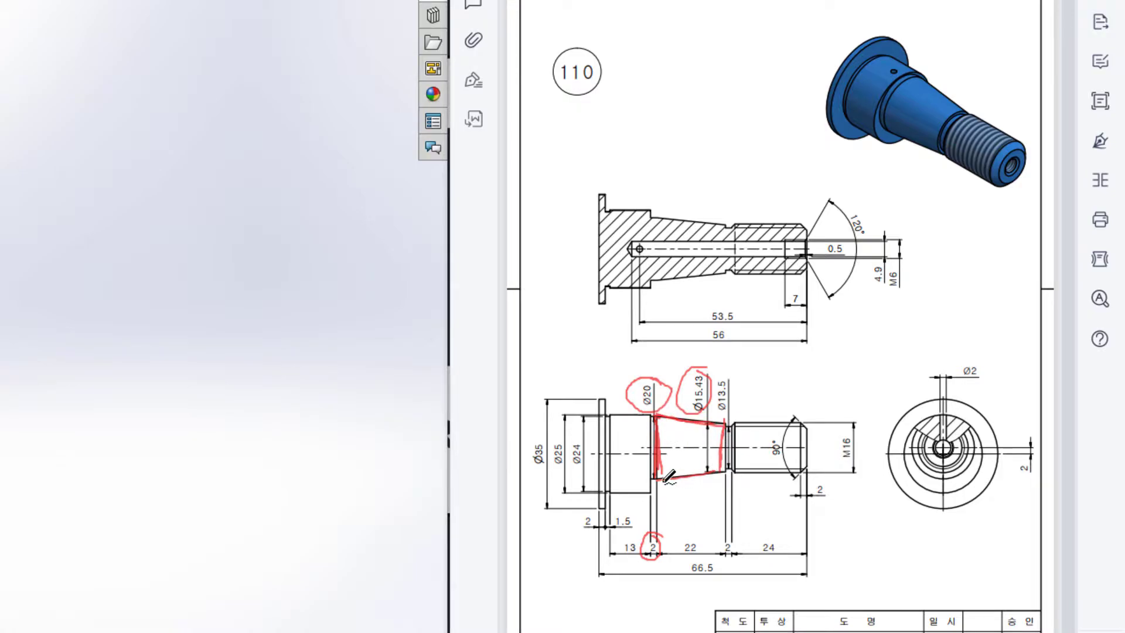
{"action": "left_click_drag", "start_coordinate": [656, 479], "coordinate": [716, 479]}
{"action": "key", "text": "ctrl+z"}
{"action": "key", "text": "ctrl+z"}
{"action": "key", "text": "ctrl+z"}
{"action": "key", "text": "ctrl+z"}
{"action": "key", "text": "ctrl+z"}
{"action": "key", "text": "ctrl+z"}
{"action": "key", "text": "ctrl+z"}
{"action": "key", "text": "ctrl+z"}
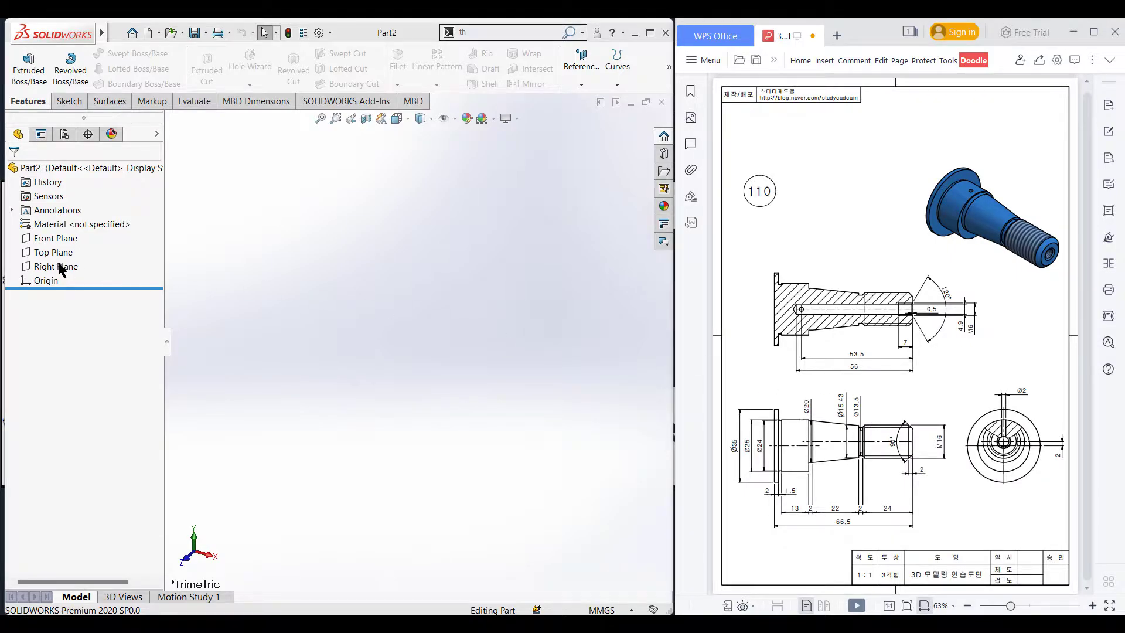
Sketch a 35 mm diameter circle centred on the origin on the Right Plane
{"action": "right_click", "coordinate": [58, 262]}
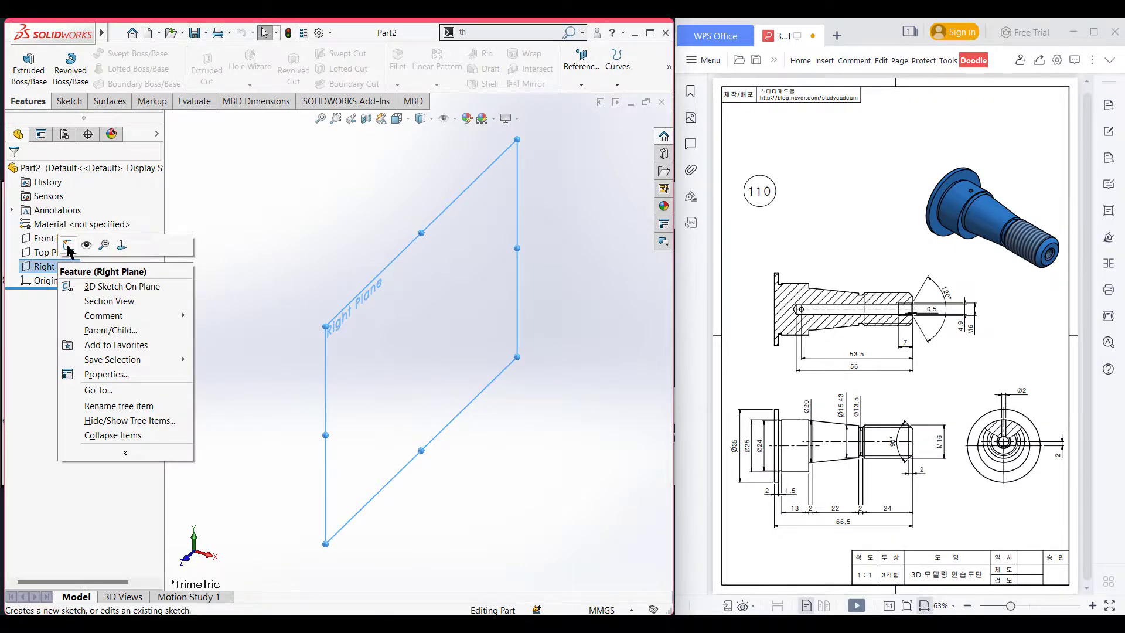
{"action": "left_click", "coordinate": [67, 246]}
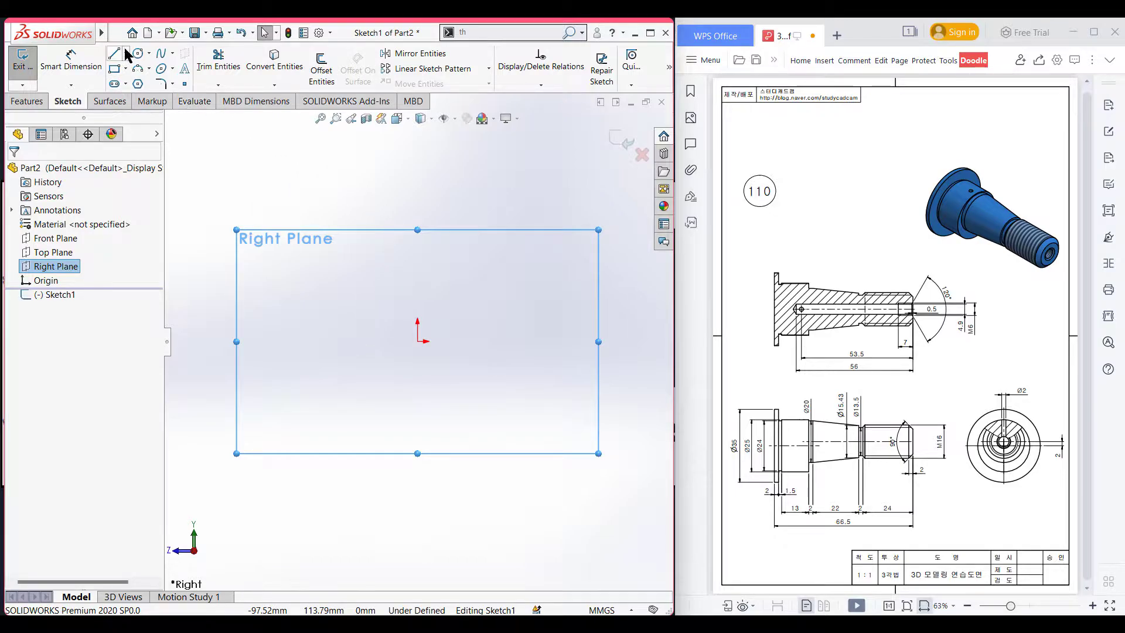
{"action": "left_click", "coordinate": [138, 55]}
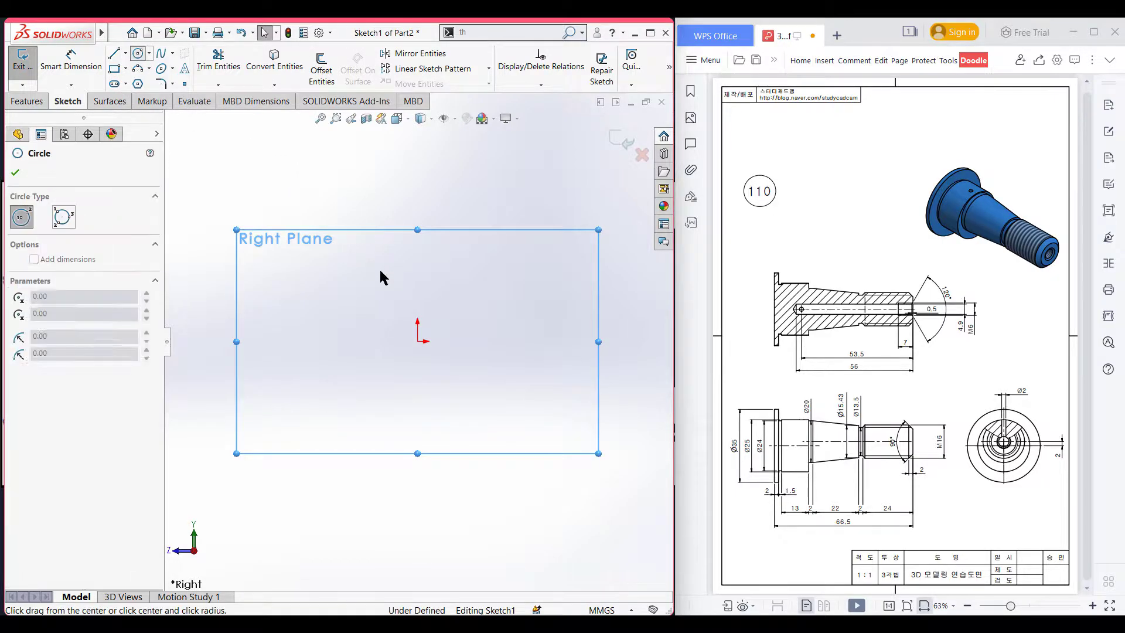
{"action": "left_click", "coordinate": [419, 342]}
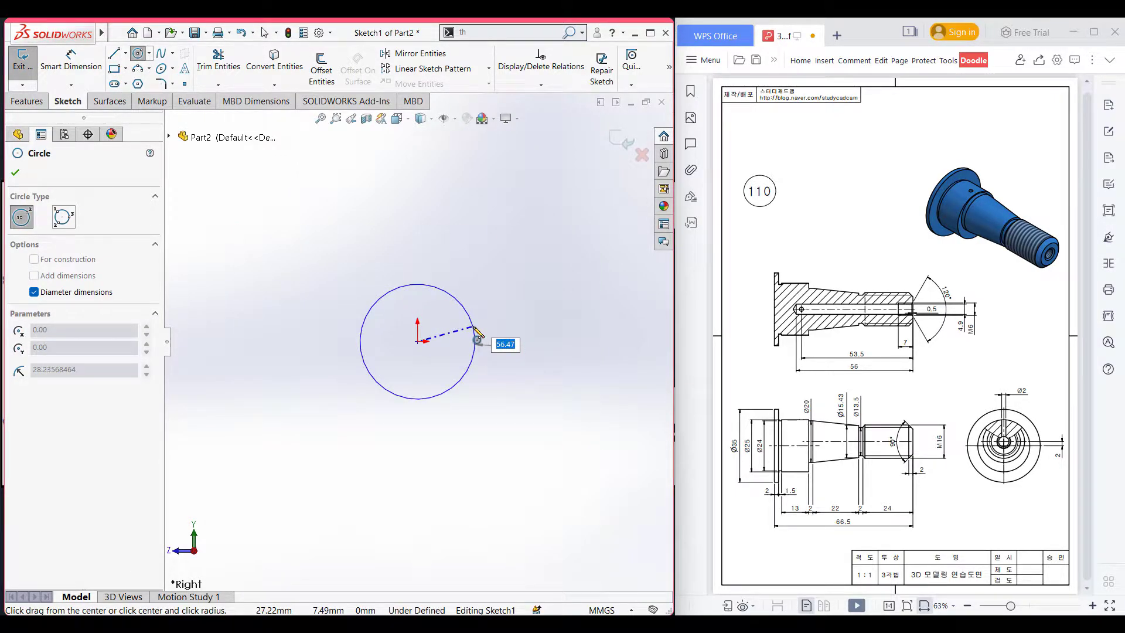
{"action": "key", "text": "Return"}
{"action": "key", "text": "f"}
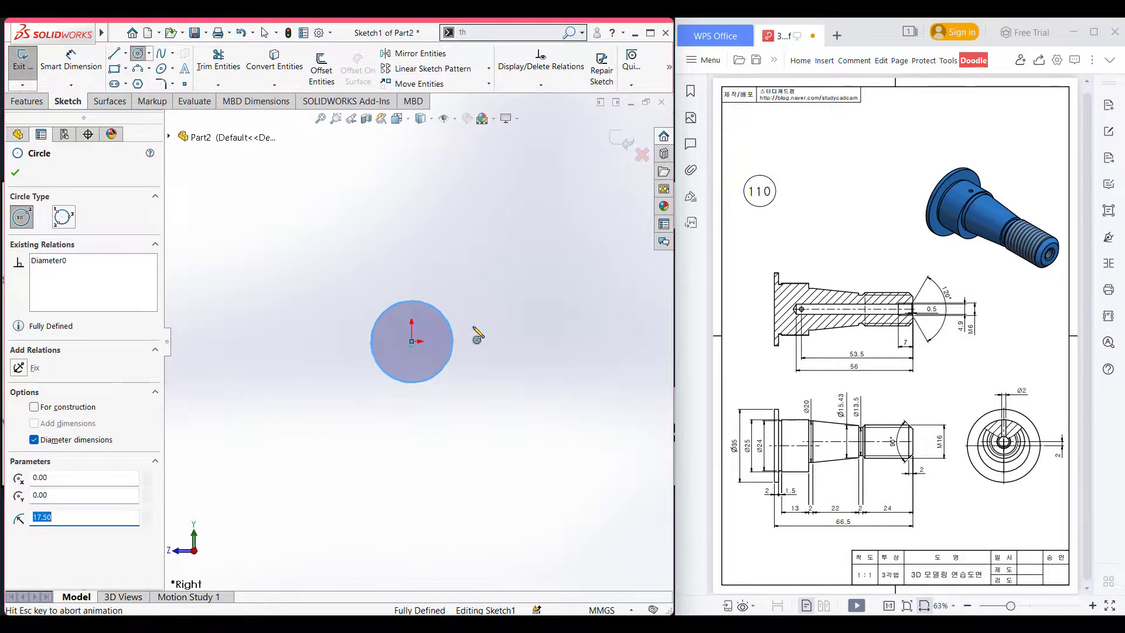
Extrude the 35 mm circle 2 mm to form the flange
{"action": "key", "text": "ctrl+7"}
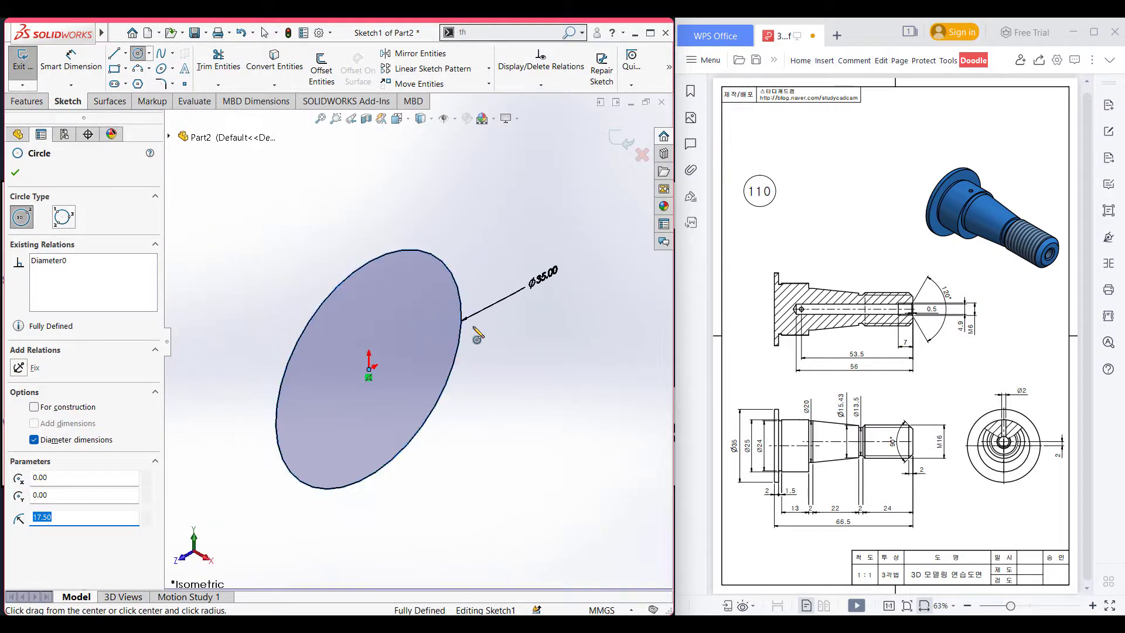
{"action": "left_click", "coordinate": [28, 101]}
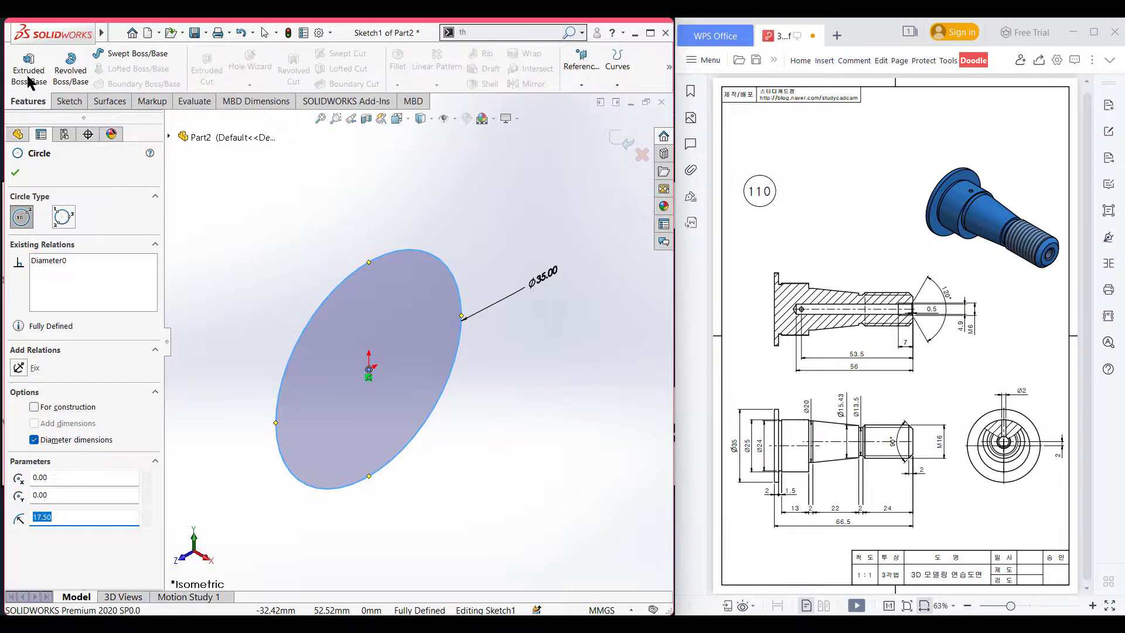
{"action": "left_click", "coordinate": [27, 69]}
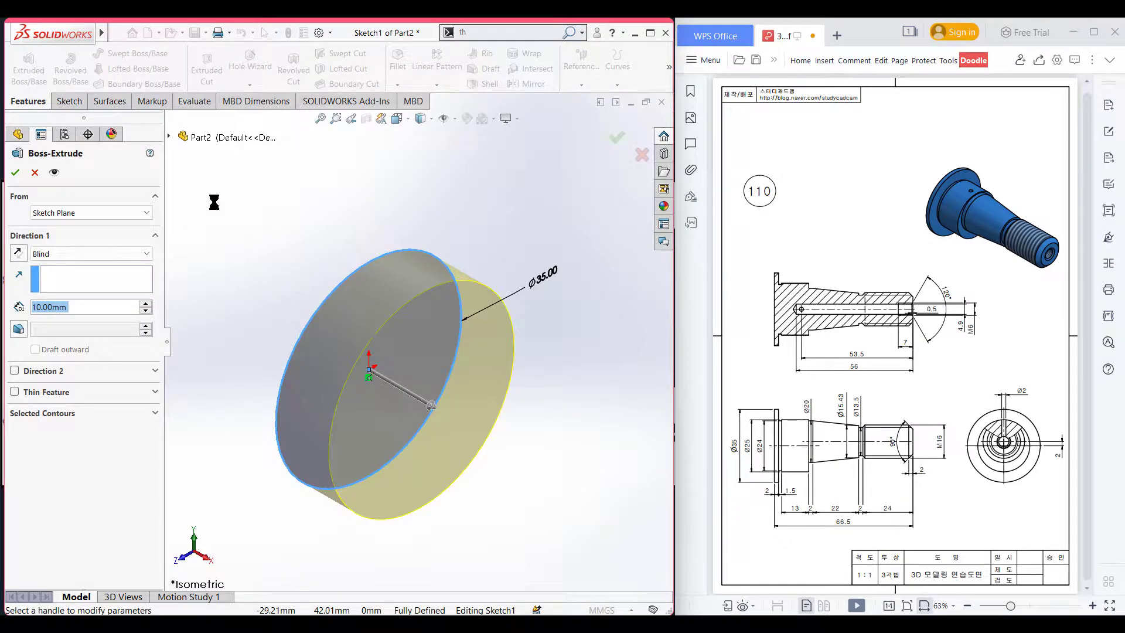
{"action": "type", "text": "2"}
{"action": "key", "text": "Return"}
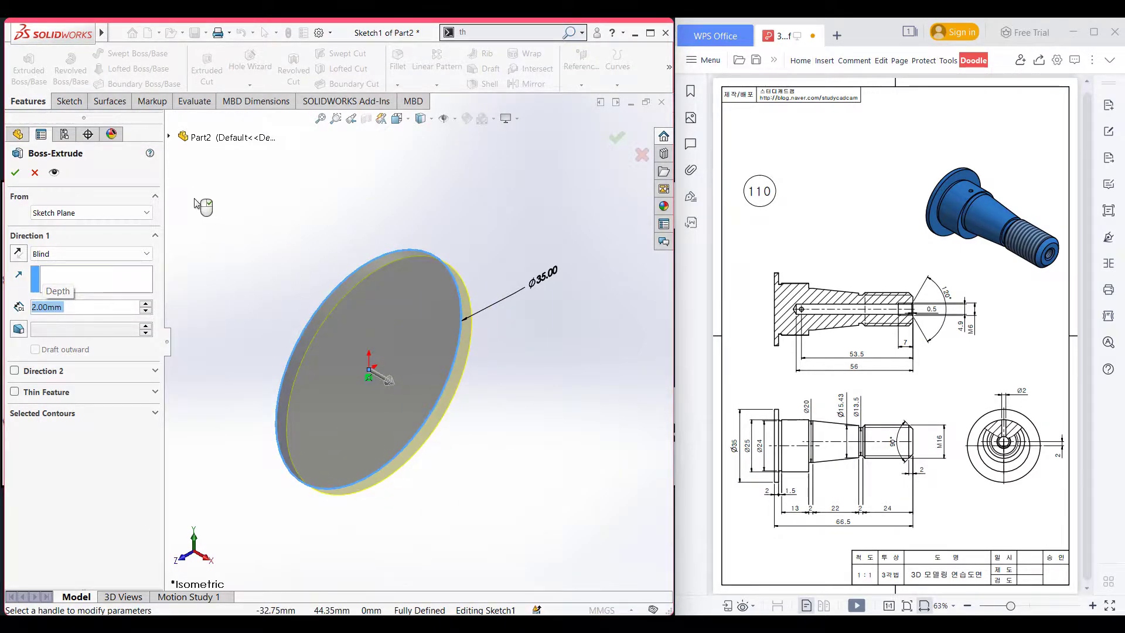
{"action": "left_click", "coordinate": [15, 172]}
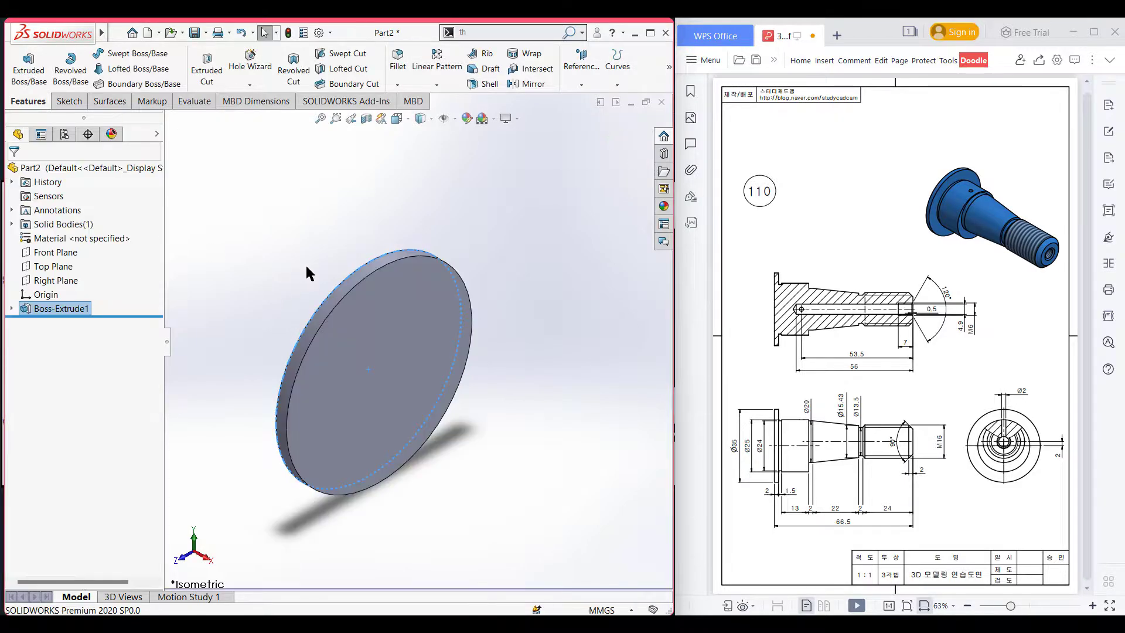
Sketch a 24 mm diameter circle centred on the origin on the flange's front face for the neck
{"action": "left_click_drag", "start_coordinate": [751, 438], "coordinate": [748, 450]}
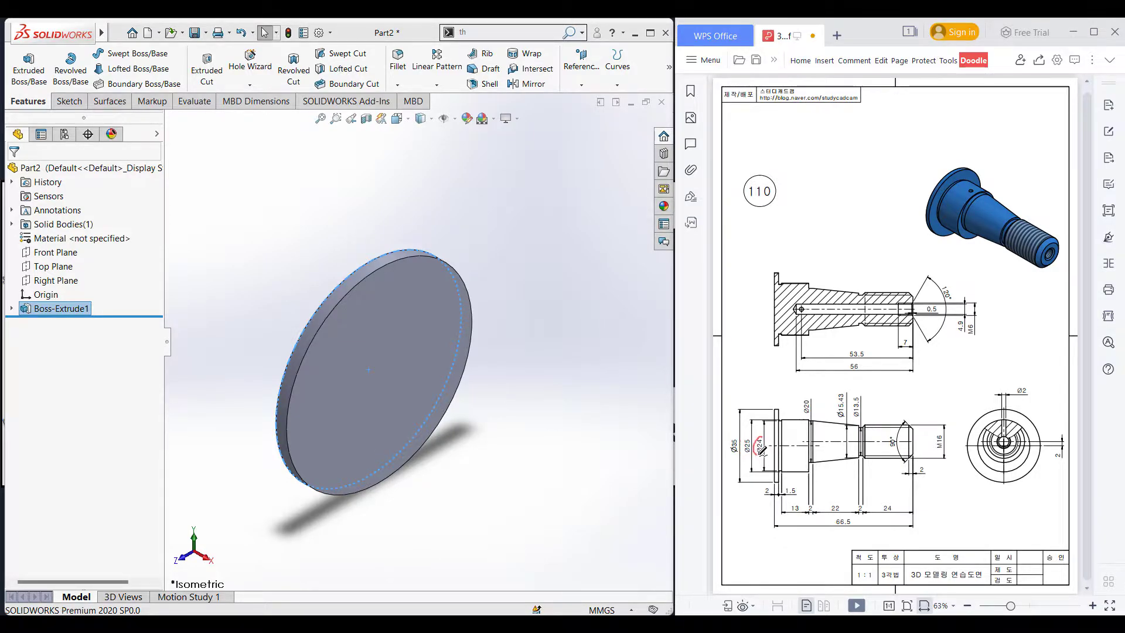
{"action": "left_click_drag", "start_coordinate": [761, 451], "coordinate": [773, 434]}
{"action": "mouse_move", "coordinate": [788, 484]}
{"action": "left_mouse_down"}
{"action": "mouse_move", "coordinate": [781, 496]}
{"action": "mouse_move", "coordinate": [796, 486]}
{"action": "left_mouse_up"}
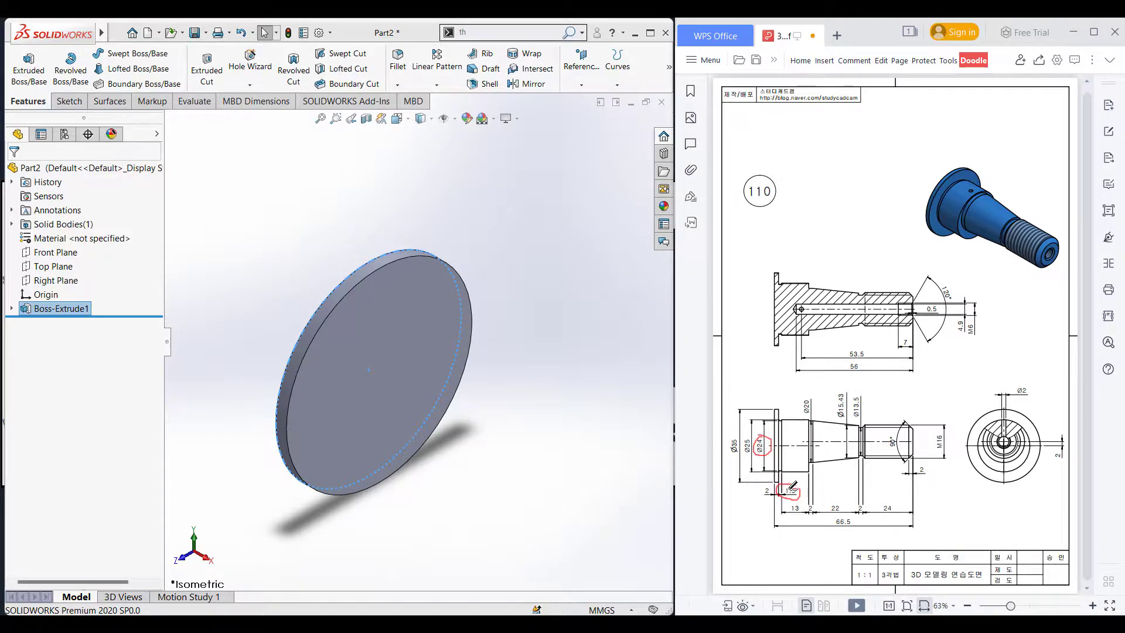
{"action": "right_click", "coordinate": [389, 363]}
{"action": "left_click", "coordinate": [418, 349]}
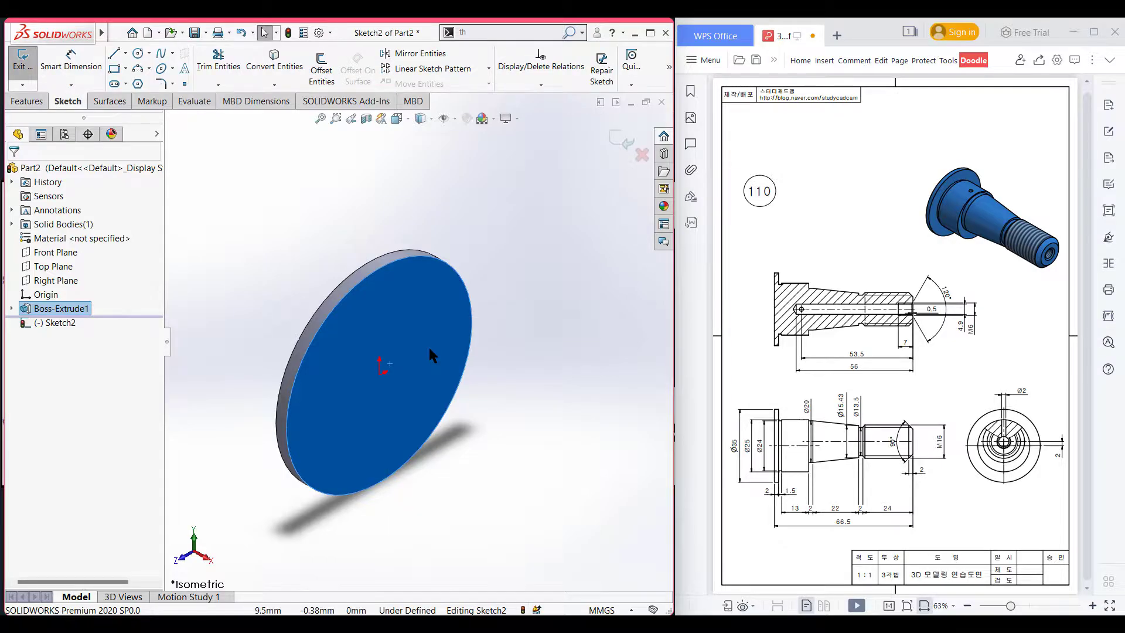
{"action": "left_click", "coordinate": [262, 248]}
{"action": "left_click", "coordinate": [138, 53]}
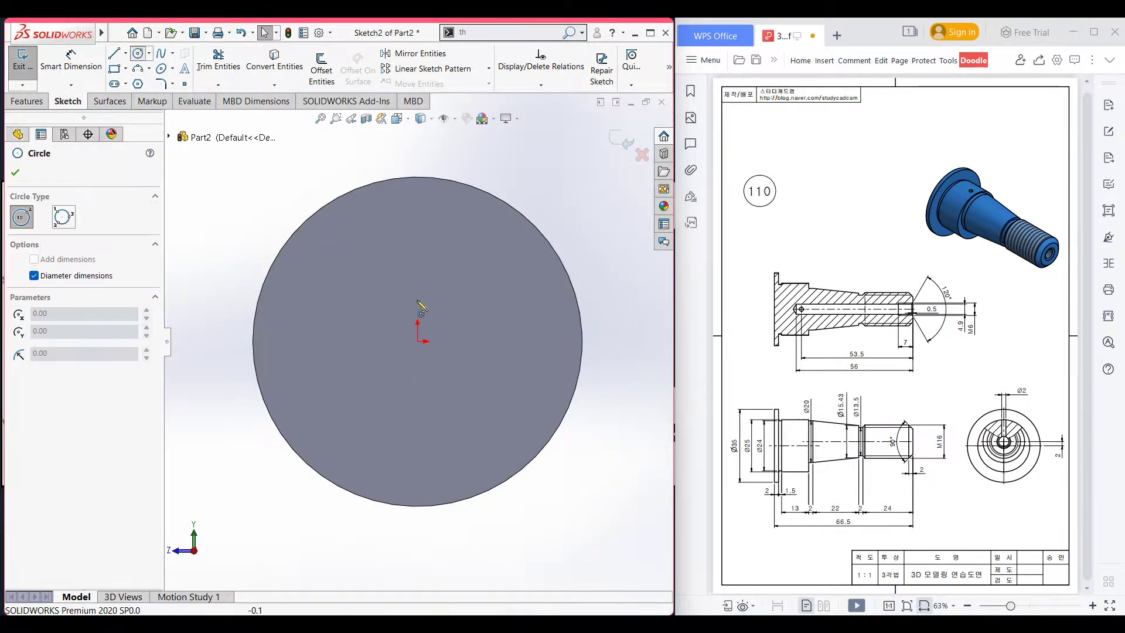
{"action": "left_click", "coordinate": [417, 341]}
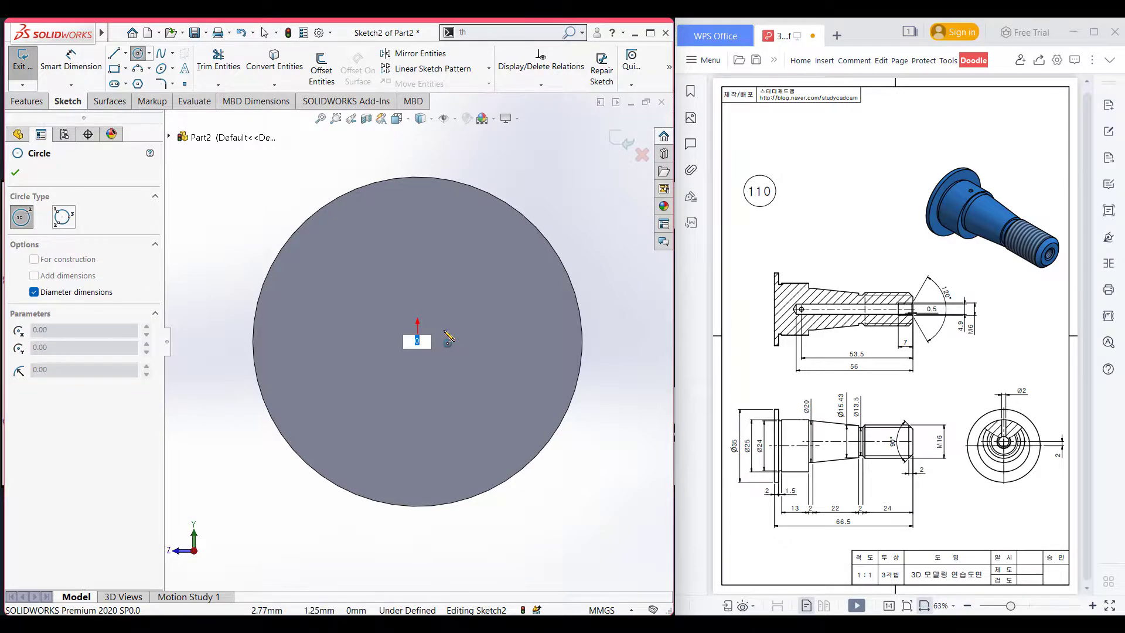
{"action": "key", "text": "Return"}
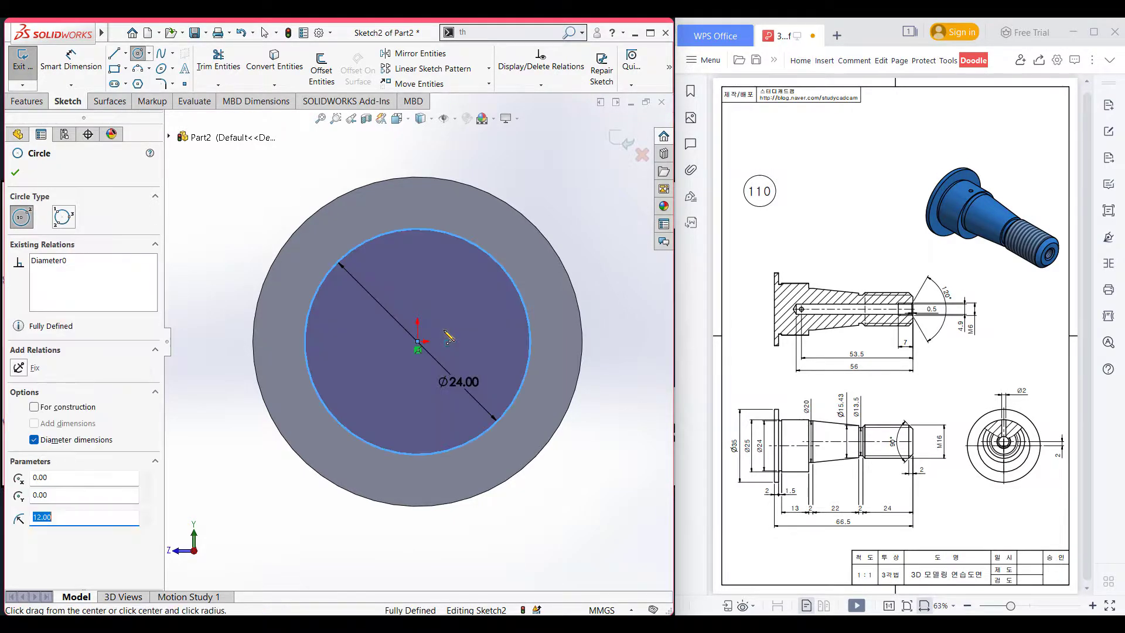
Extrude the 24 mm circle 1.5 mm outward from the flange to form the neck
{"action": "key", "text": "ctrl+7"}
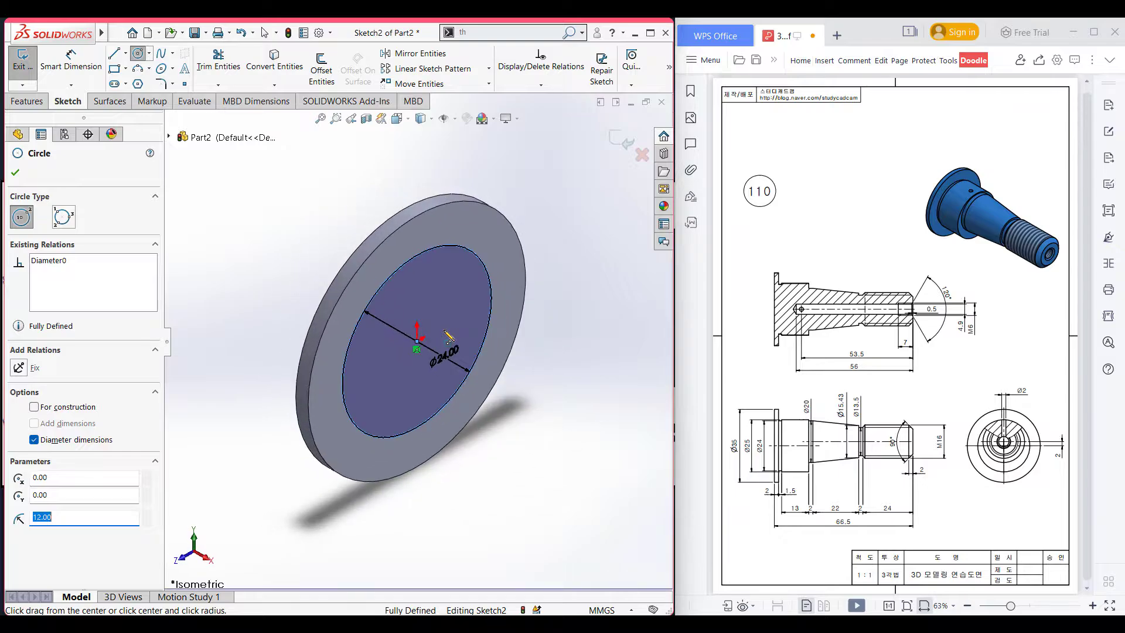
{"action": "left_click", "coordinate": [19, 102]}
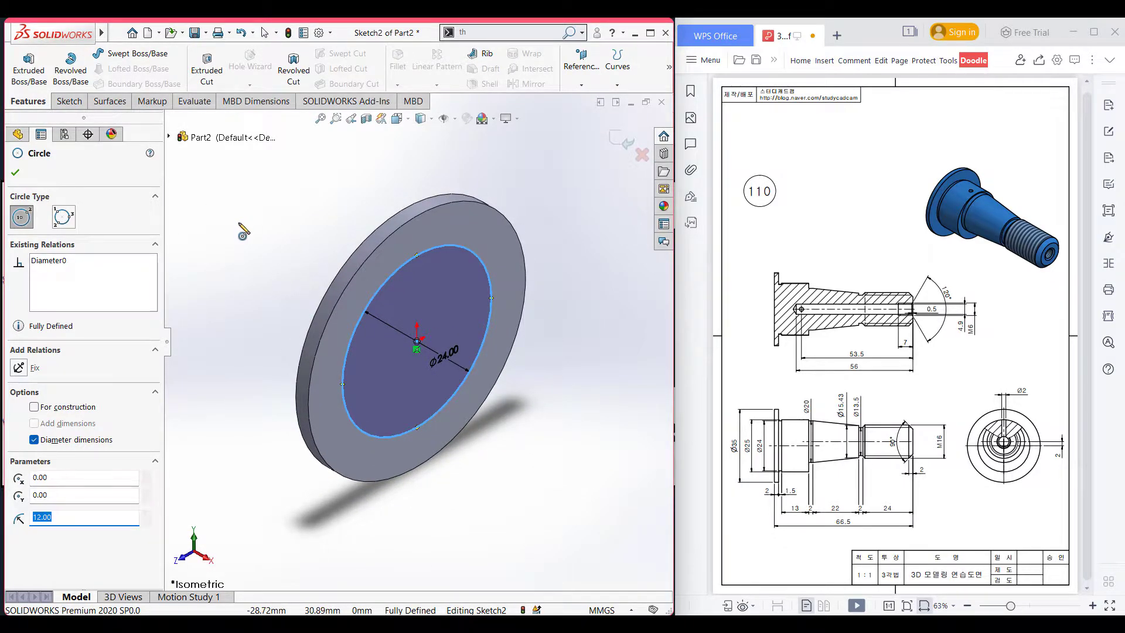
{"action": "left_click", "coordinate": [28, 68]}
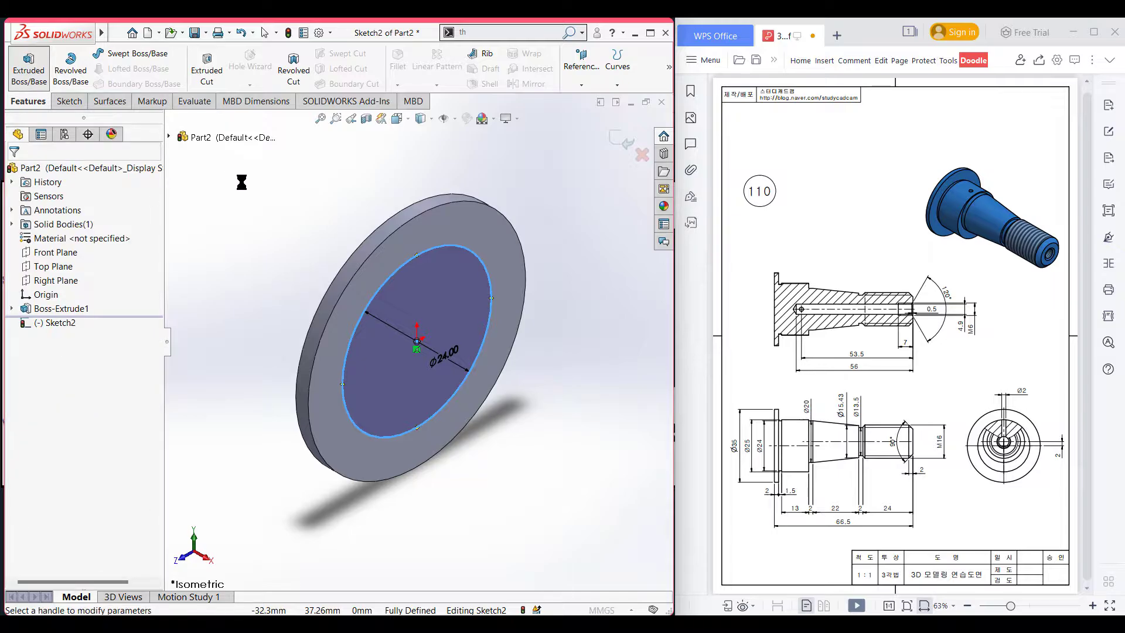
{"action": "type", "text": "1.5"}
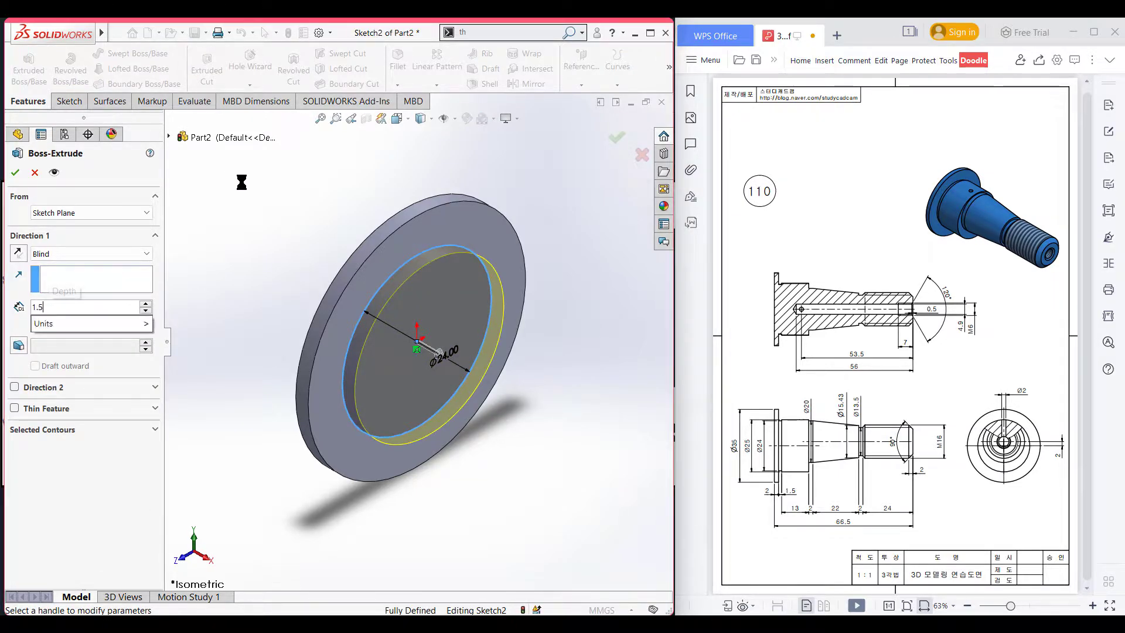
{"action": "key", "text": "Return"}
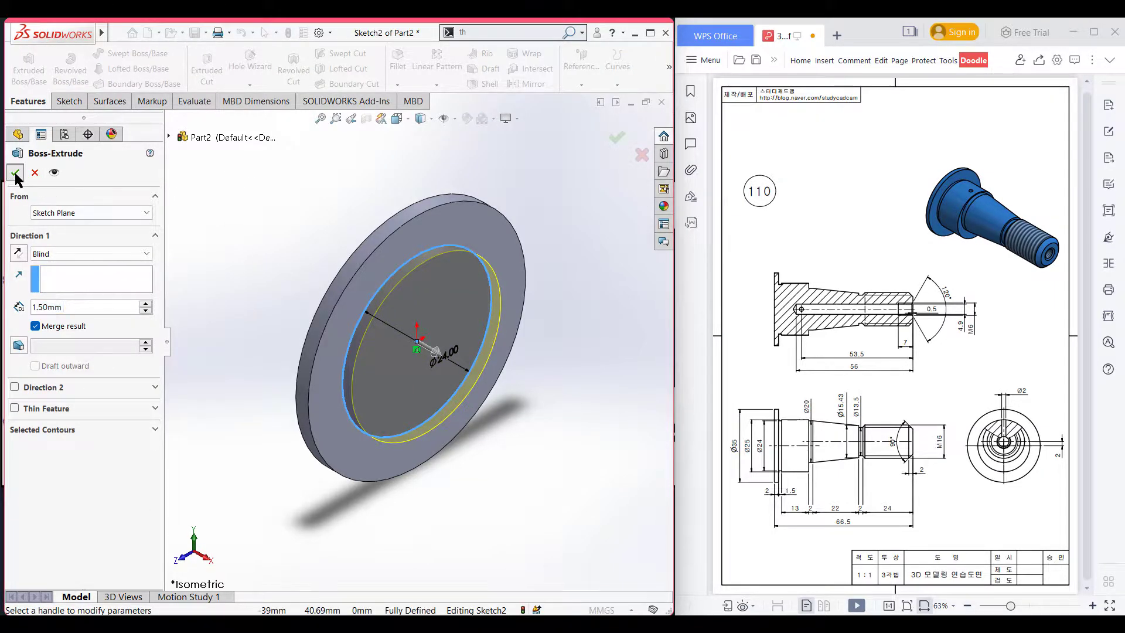
{"action": "left_click", "coordinate": [15, 172]}
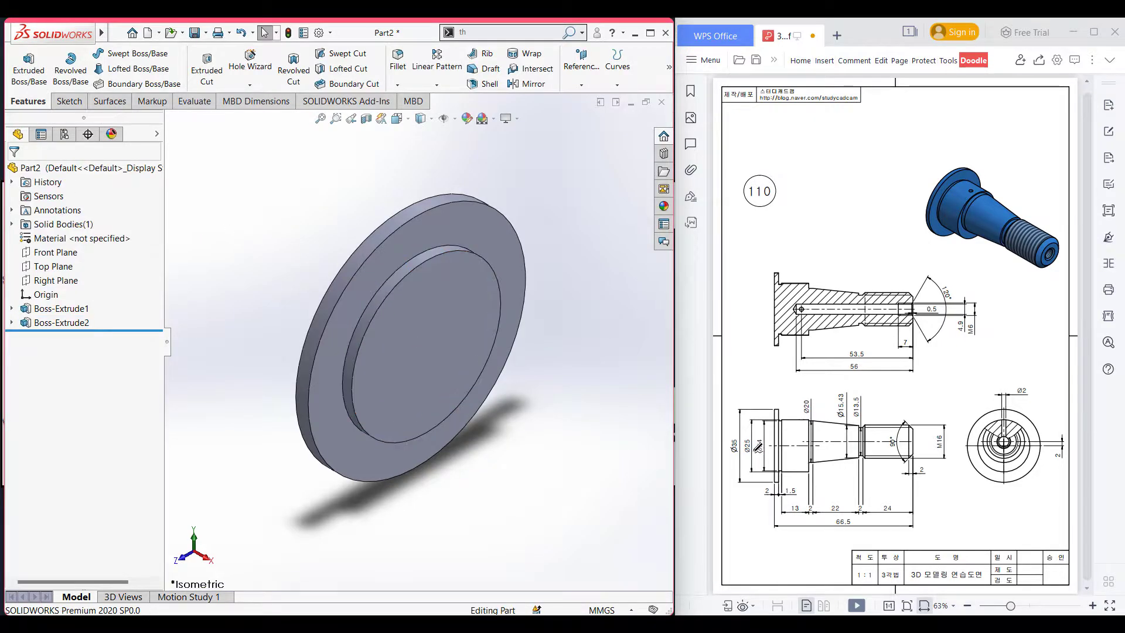
Sketch a 25 mm diameter circle centred on the origin on the neck's front face
{"action": "left_click_drag", "start_coordinate": [750, 454], "coordinate": [752, 440]}
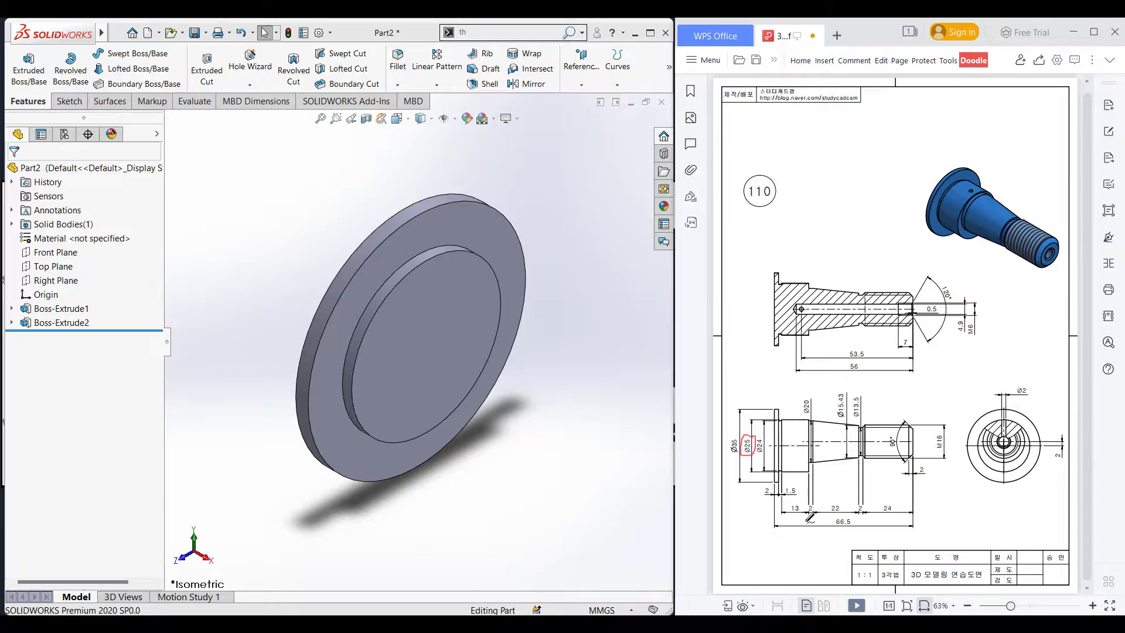
{"action": "left_click_drag", "start_coordinate": [787, 504], "coordinate": [804, 507]}
{"action": "key", "text": "ctrl+z"}
{"action": "key", "text": "ctrl+z"}
{"action": "right_click", "coordinate": [447, 354]}
{"action": "left_click", "coordinate": [478, 336]}
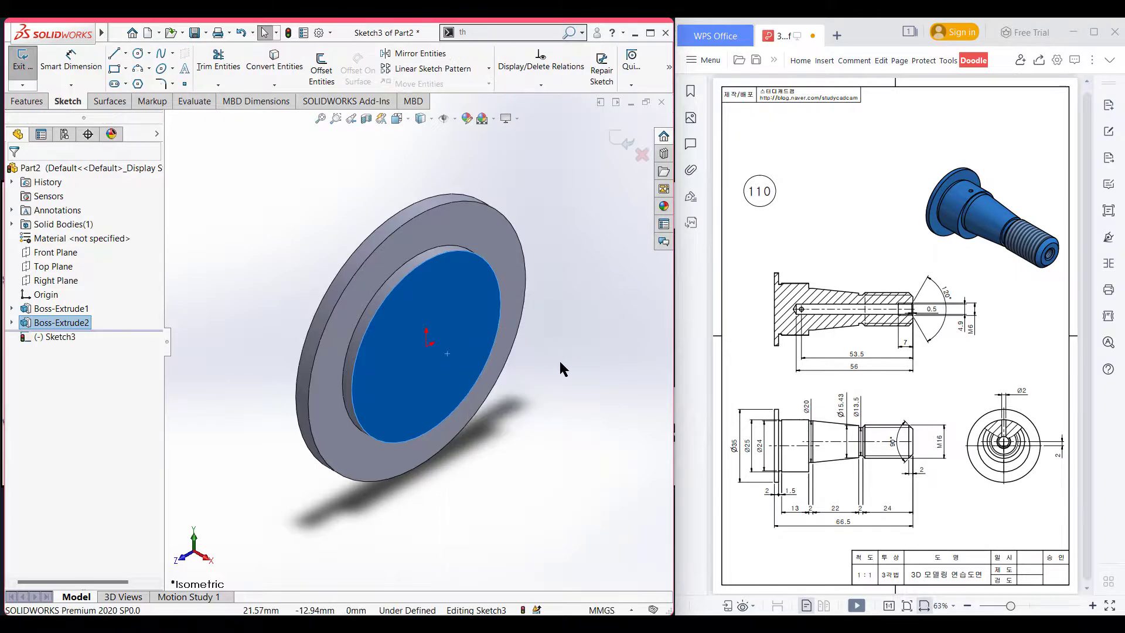
{"action": "key", "text": "ctrl+8"}
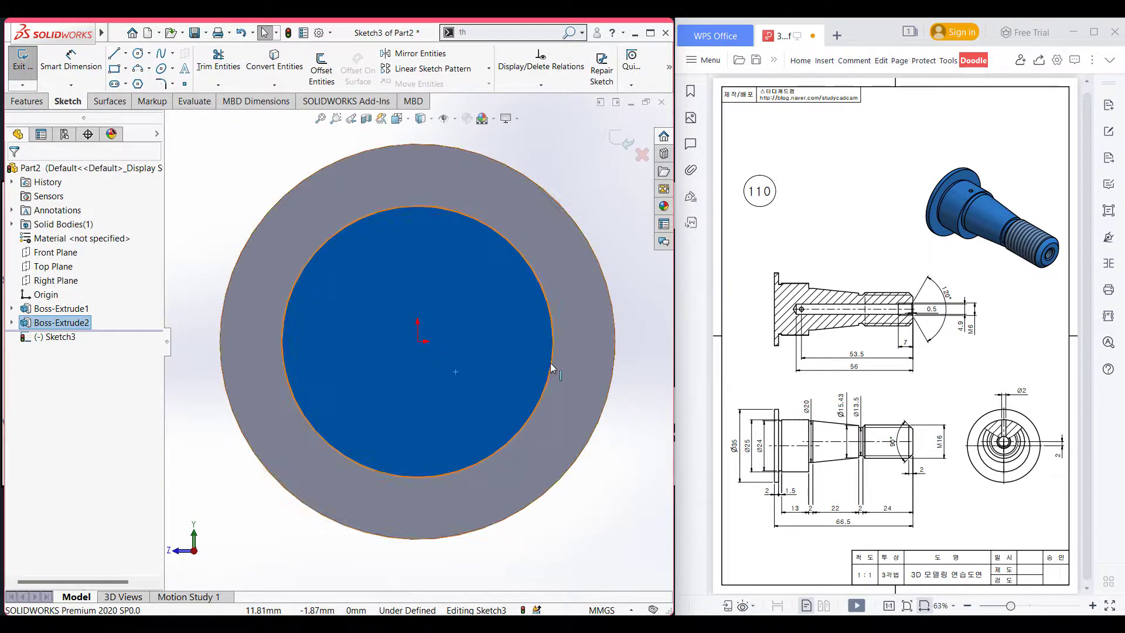
{"action": "left_click", "coordinate": [138, 53]}
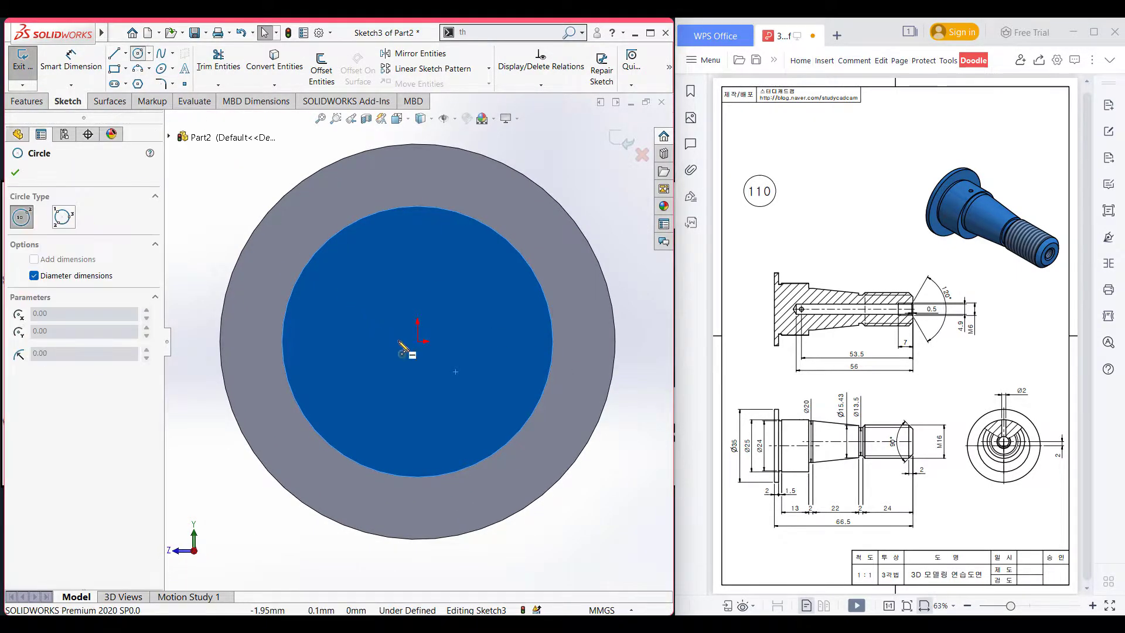
{"action": "left_click", "coordinate": [418, 342]}
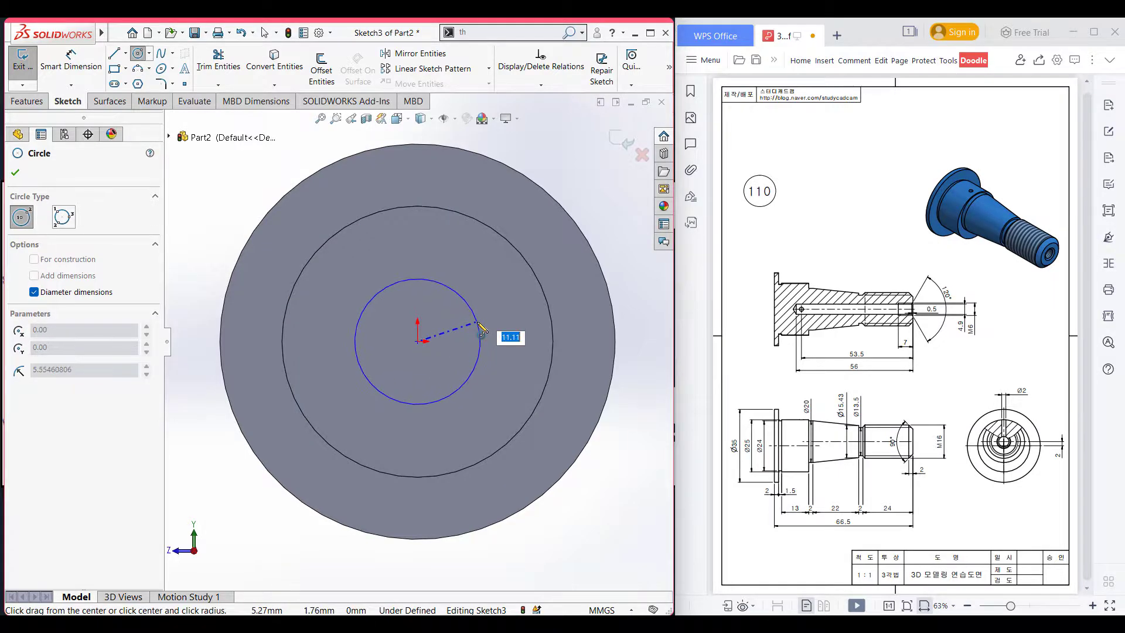
{"action": "type", "text": "25"}
{"action": "key", "text": "Return"}
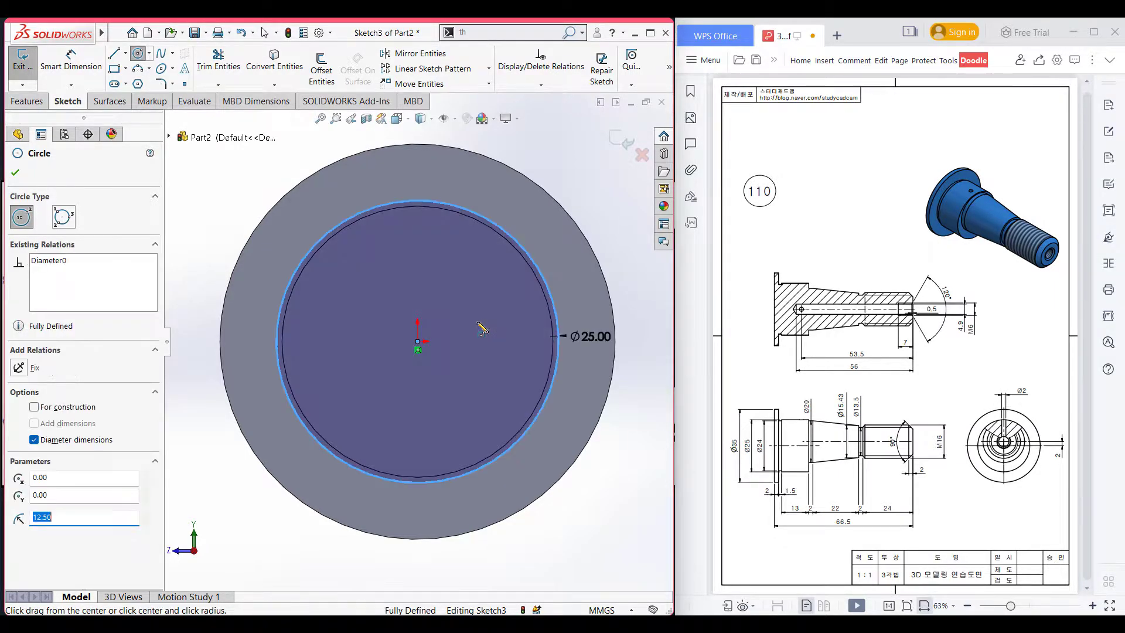
Extrude the 25 mm circle 13 mm to form the shoulder cylinder
{"action": "key", "text": "ctrl+7"}
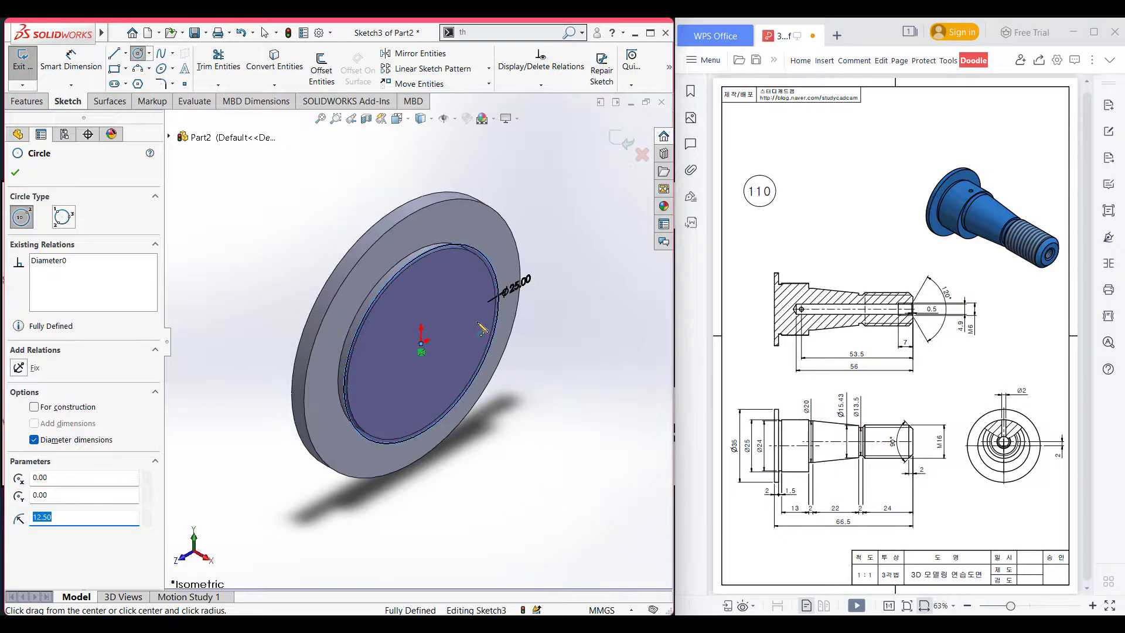
{"action": "left_click", "coordinate": [23, 99]}
{"action": "left_click", "coordinate": [29, 68]}
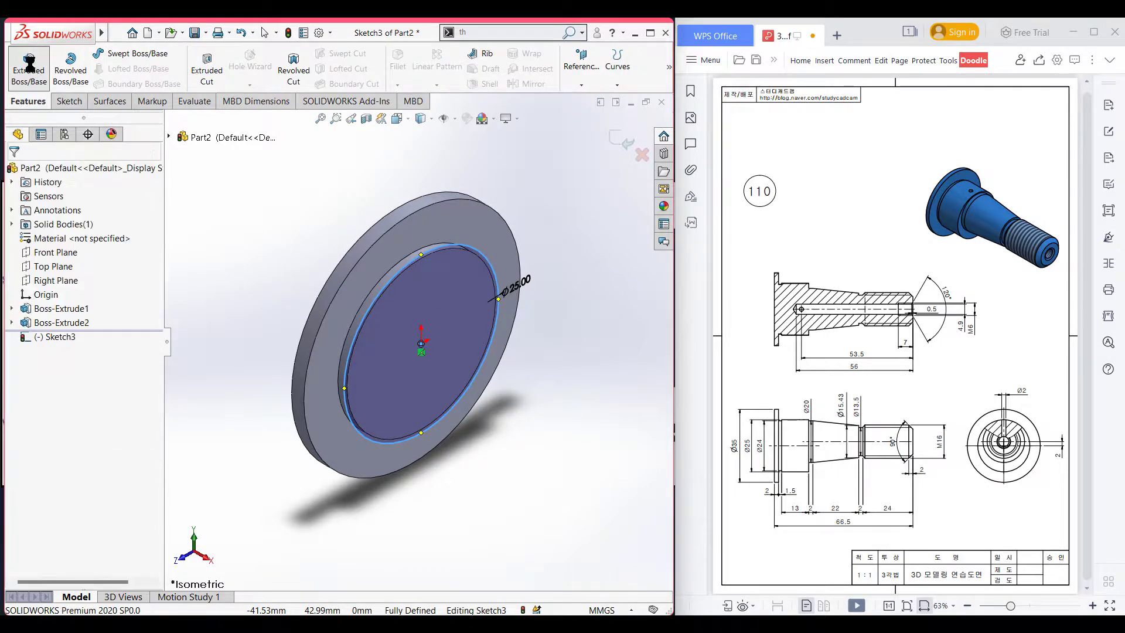
{"action": "type", "text": "13"}
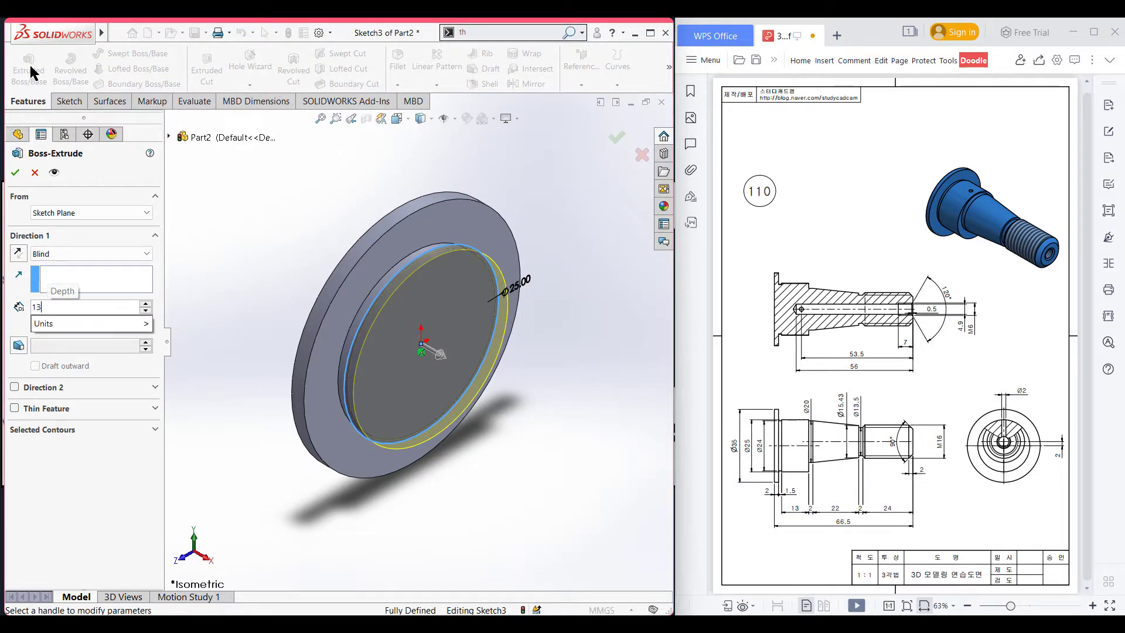
{"action": "key", "text": "Return"}
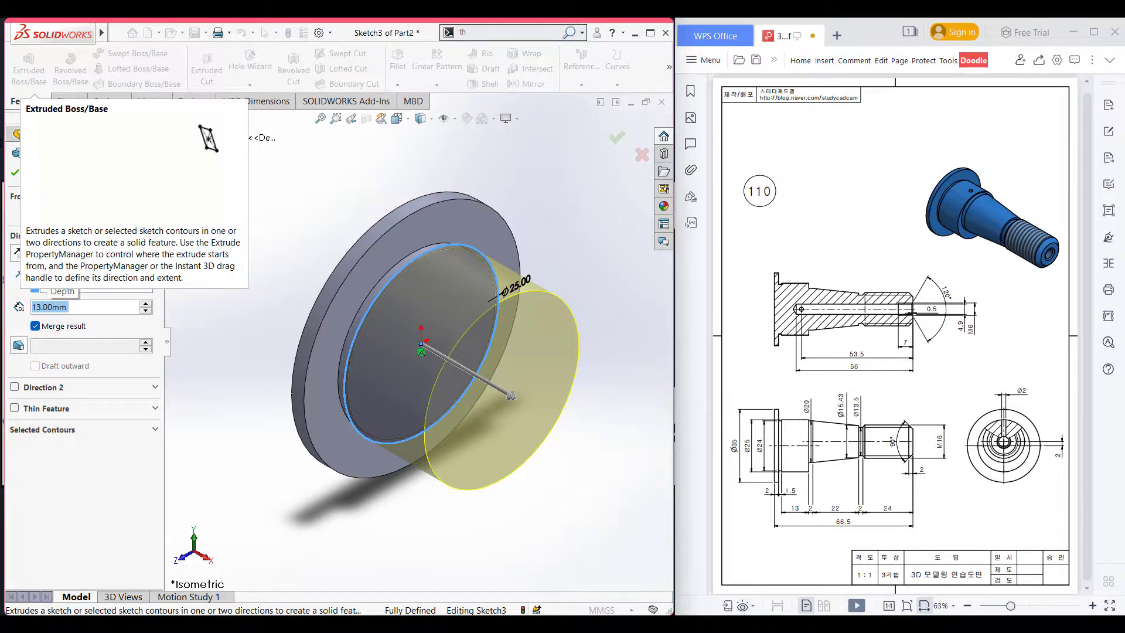
{"action": "left_click", "coordinate": [14, 172]}
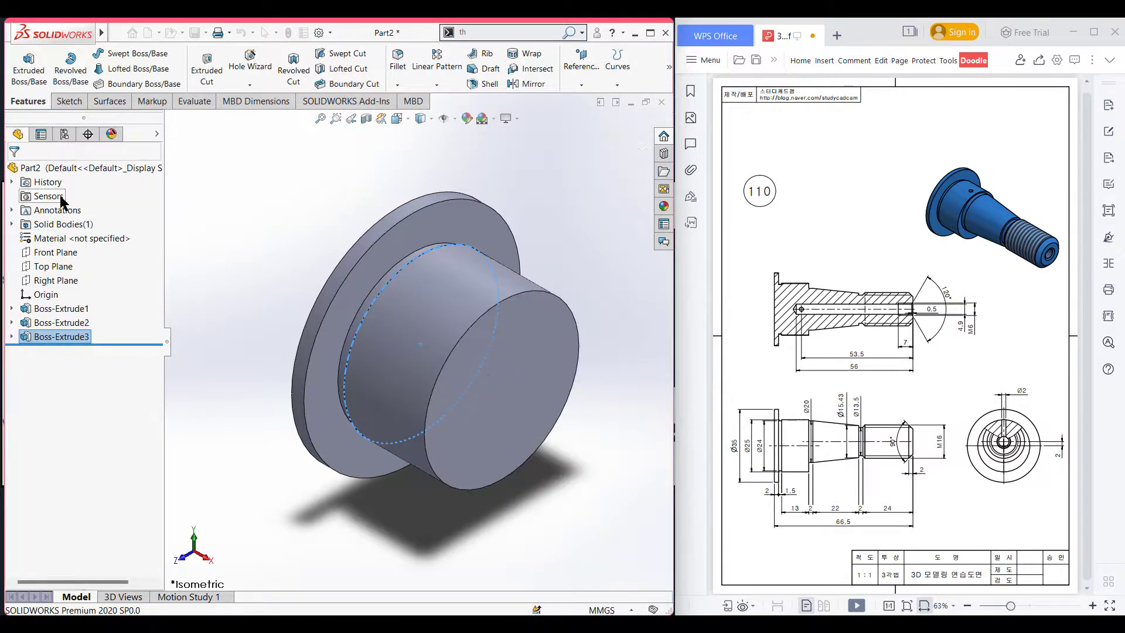
{"action": "left_click", "coordinate": [230, 258]}
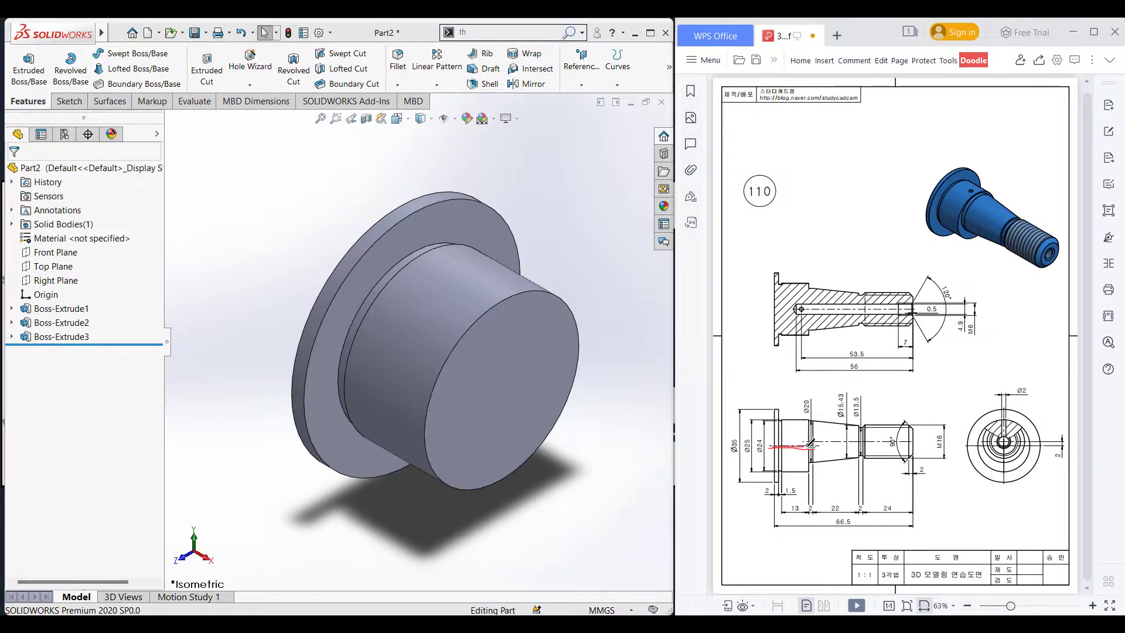
Examine the axis offset and the short step's diameter and length in the drawing's side and end views
{"action": "left_click_drag", "start_coordinate": [803, 446], "coordinate": [814, 445]}
{"action": "mouse_move", "coordinate": [1065, 445]}
{"action": "left_mouse_down"}
{"action": "mouse_move", "coordinate": [1051, 451]}
{"action": "mouse_move", "coordinate": [1067, 450]}
{"action": "left_mouse_up"}
{"action": "key", "text": "ctrl+z"}
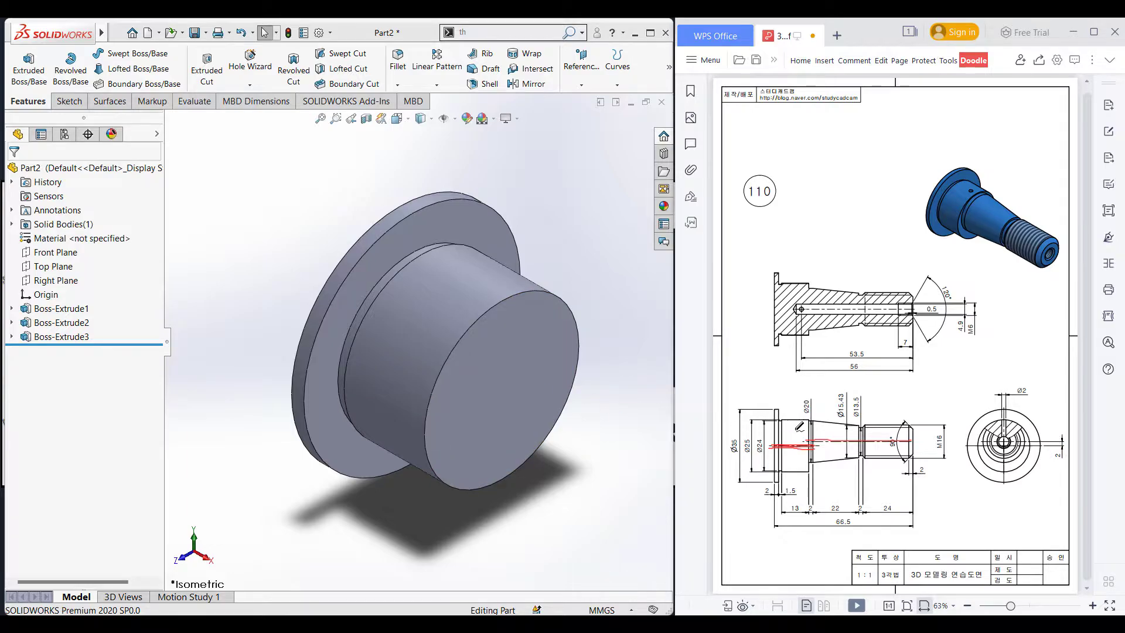
{"action": "key", "text": "ctrl+z"}
{"action": "key", "text": "ctrl+z"}
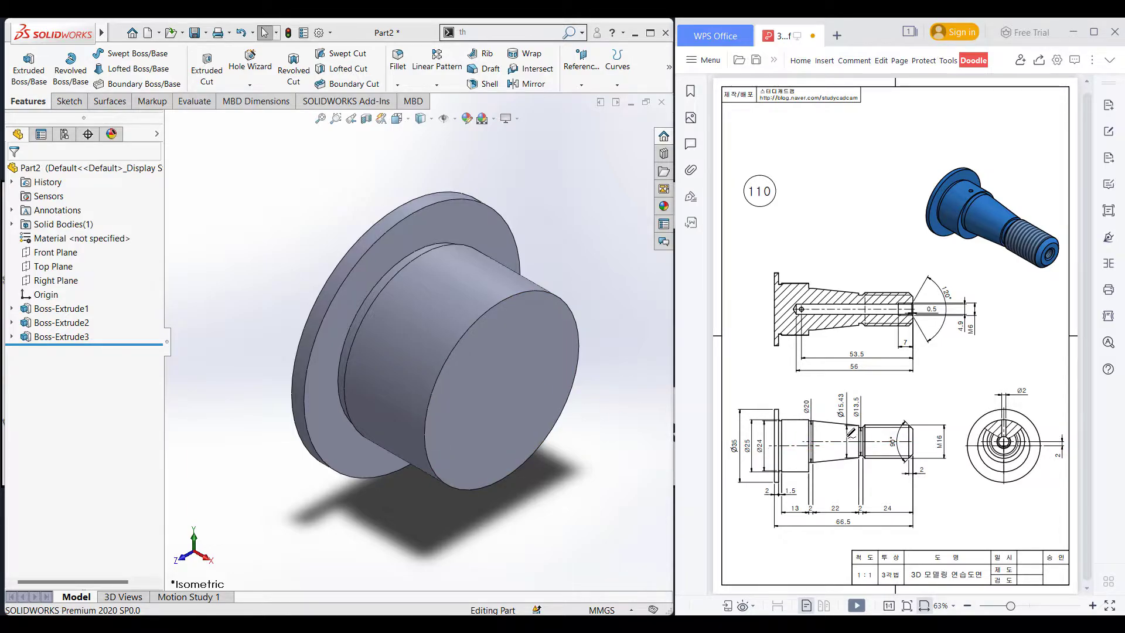
{"action": "left_click_drag", "start_coordinate": [817, 394], "coordinate": [809, 417]}
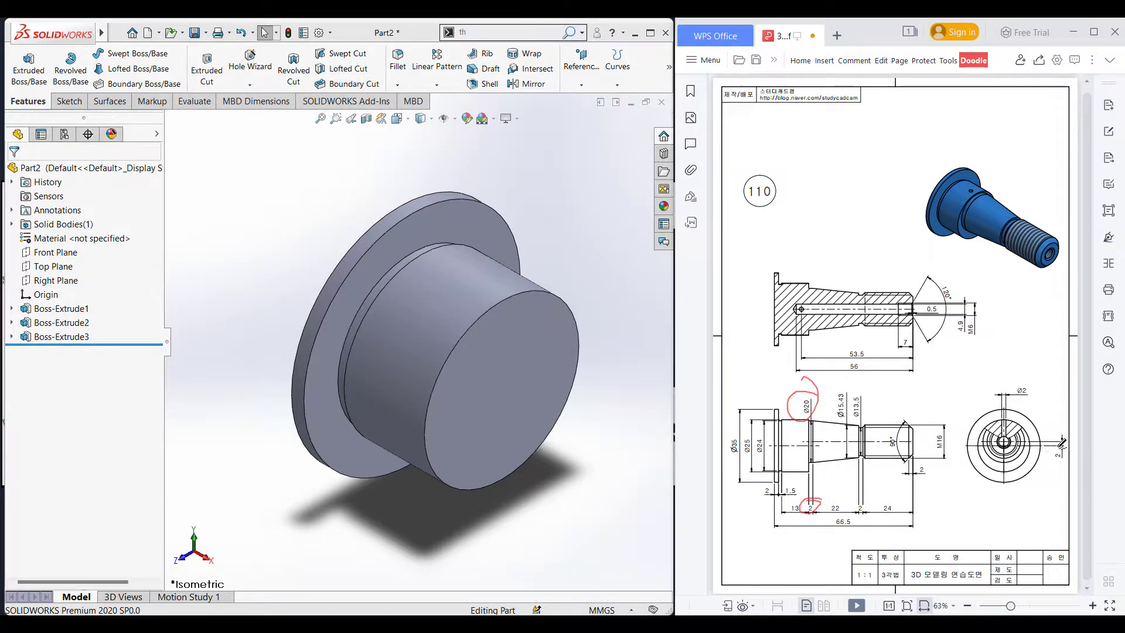
{"action": "left_click_drag", "start_coordinate": [1060, 447], "coordinate": [1057, 466]}
Sketch a 20 mm diameter circle on the shoulder's end face, centred about 6 mm directly above the origin
{"action": "right_click", "coordinate": [523, 383]}
{"action": "left_click", "coordinate": [550, 360]}
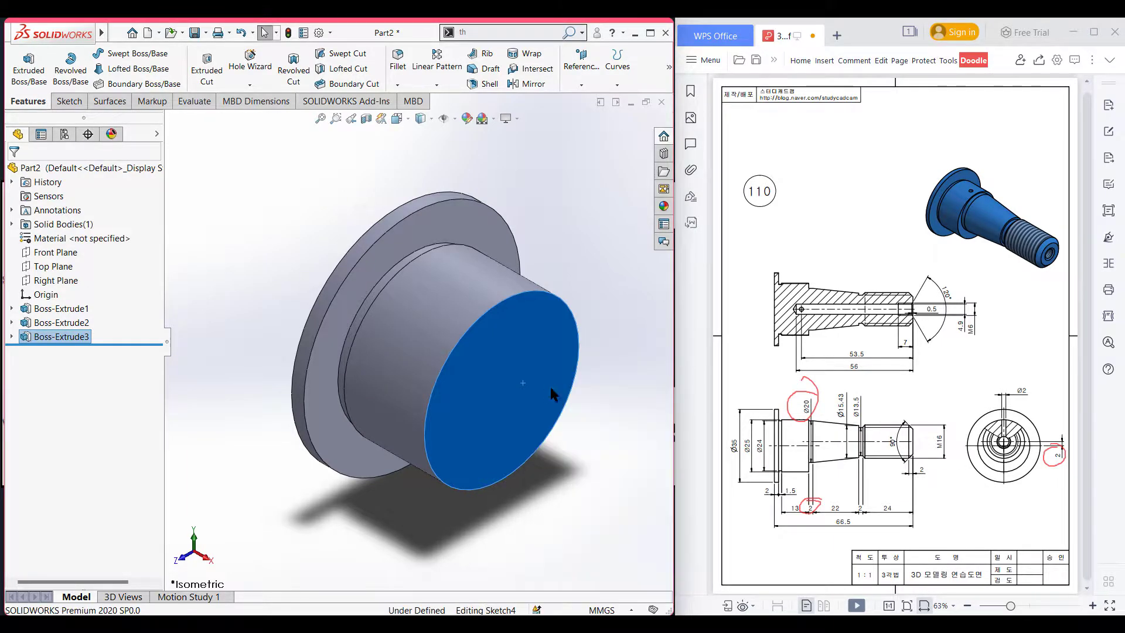
{"action": "key", "text": "ctrl+8"}
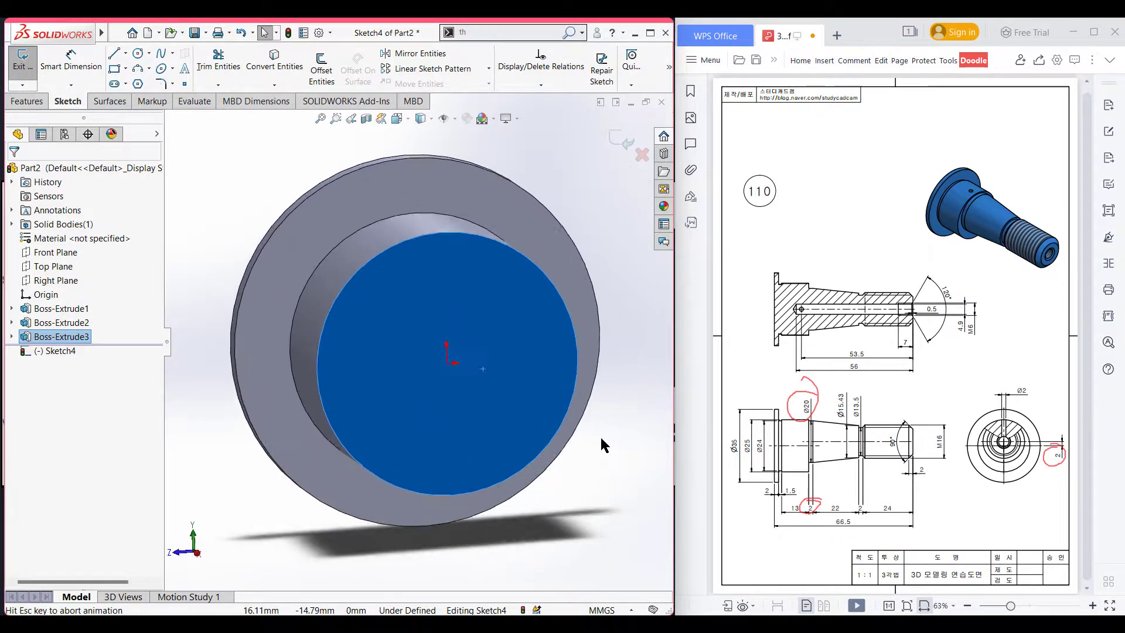
{"action": "left_click", "coordinate": [601, 447]}
{"action": "key", "text": "f"}
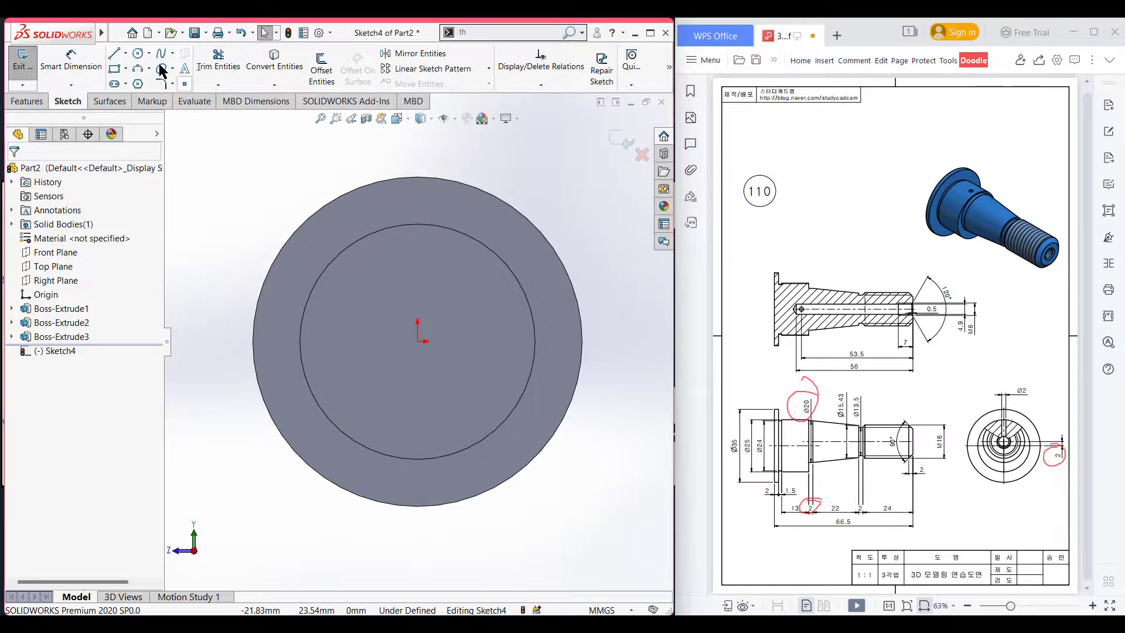
{"action": "left_click", "coordinate": [137, 54]}
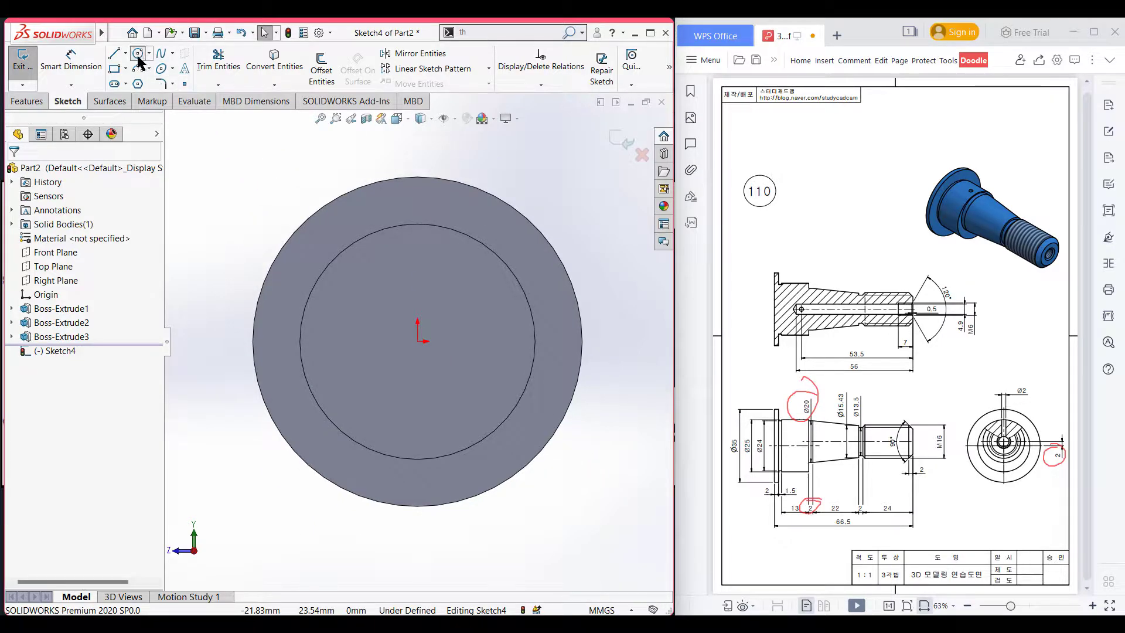
{"action": "left_click", "coordinate": [417, 284]}
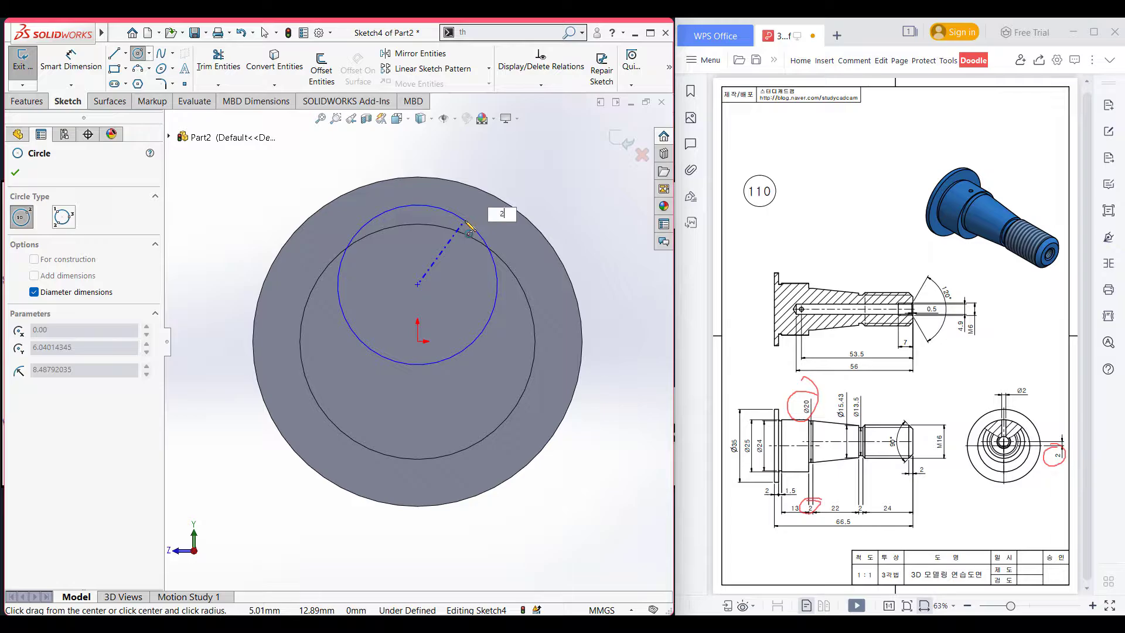
{"action": "key", "text": "Return"}
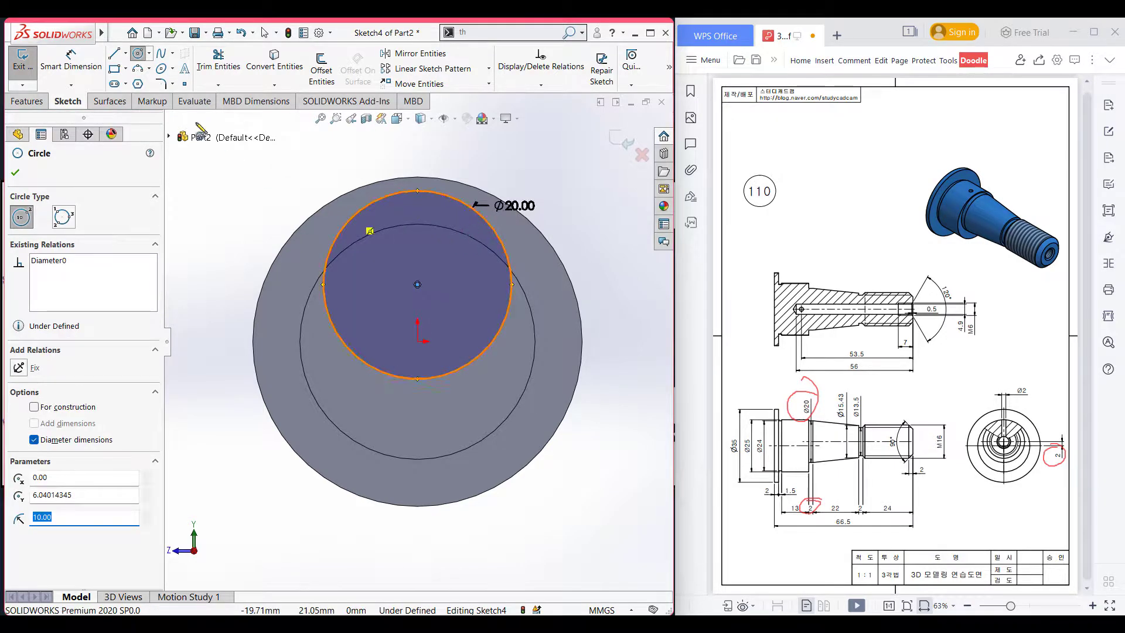
Dimension the vertical distance between the 20 mm circle's centre and the origin as 2 mm
{"action": "left_click", "coordinate": [75, 66]}
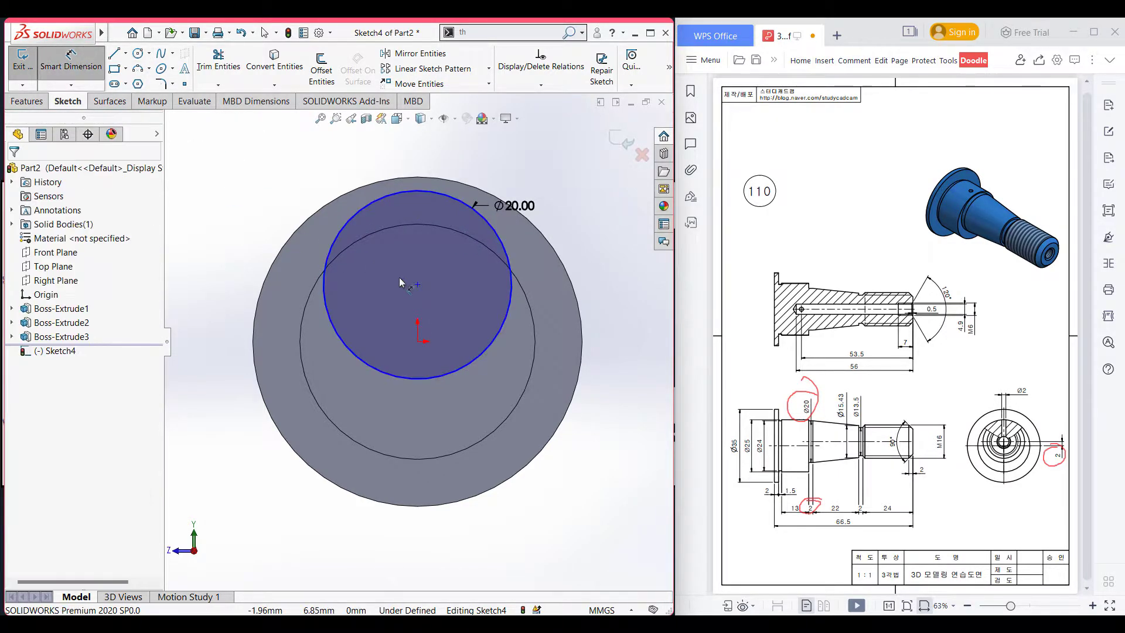
{"action": "left_click", "coordinate": [417, 284]}
{"action": "left_click", "coordinate": [417, 341]}
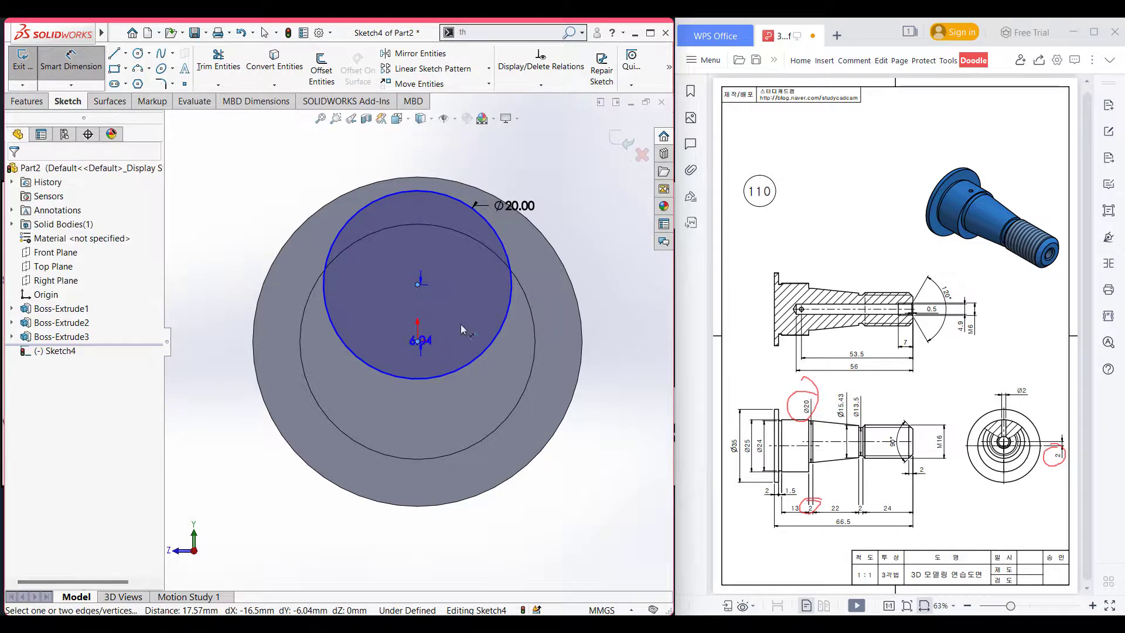
{"action": "left_click", "coordinate": [551, 335]}
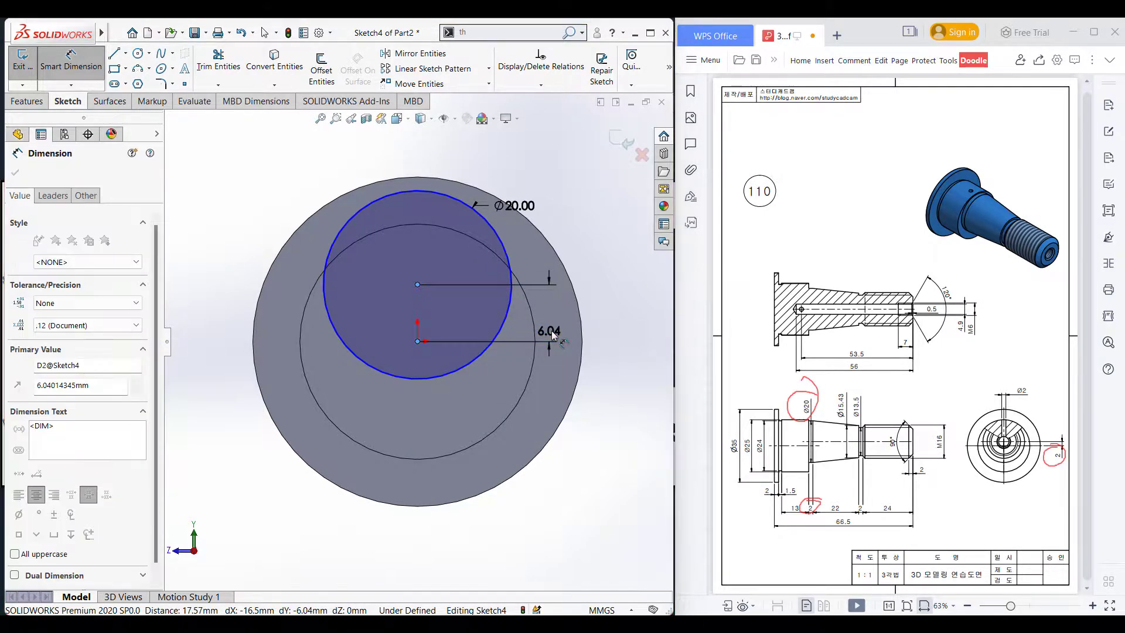
{"action": "type", "text": "2"}
{"action": "key", "text": "Return"}
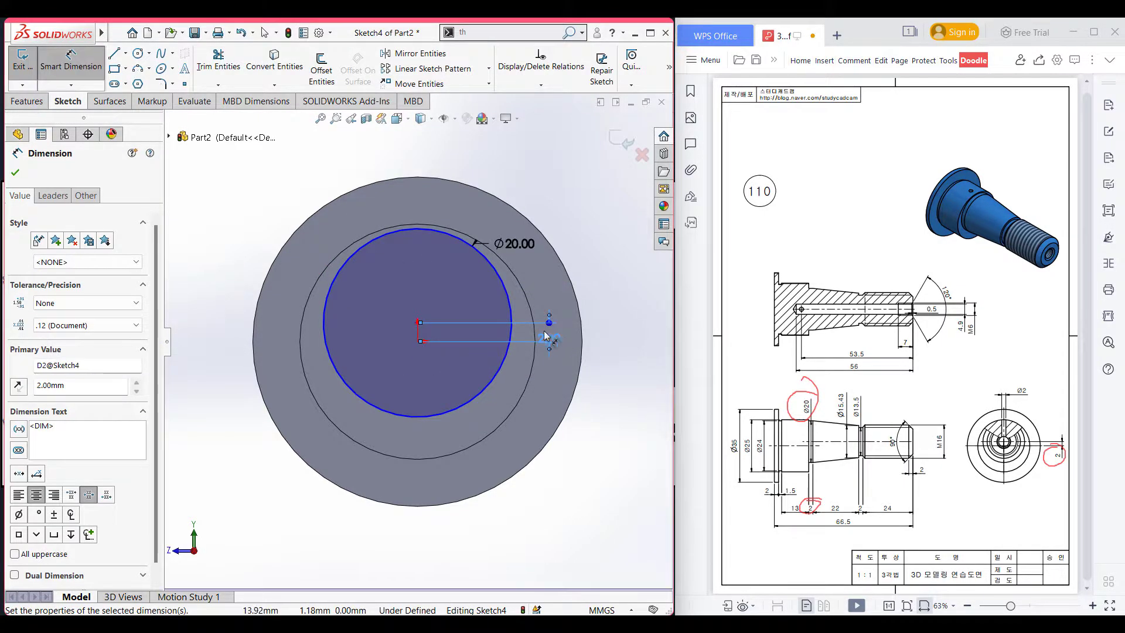
{"action": "left_click", "coordinate": [16, 172]}
Extrude the offset 20 mm circle 2 mm outward from the shoulder's end face to form the short step
{"action": "key", "text": "ctrl+7"}
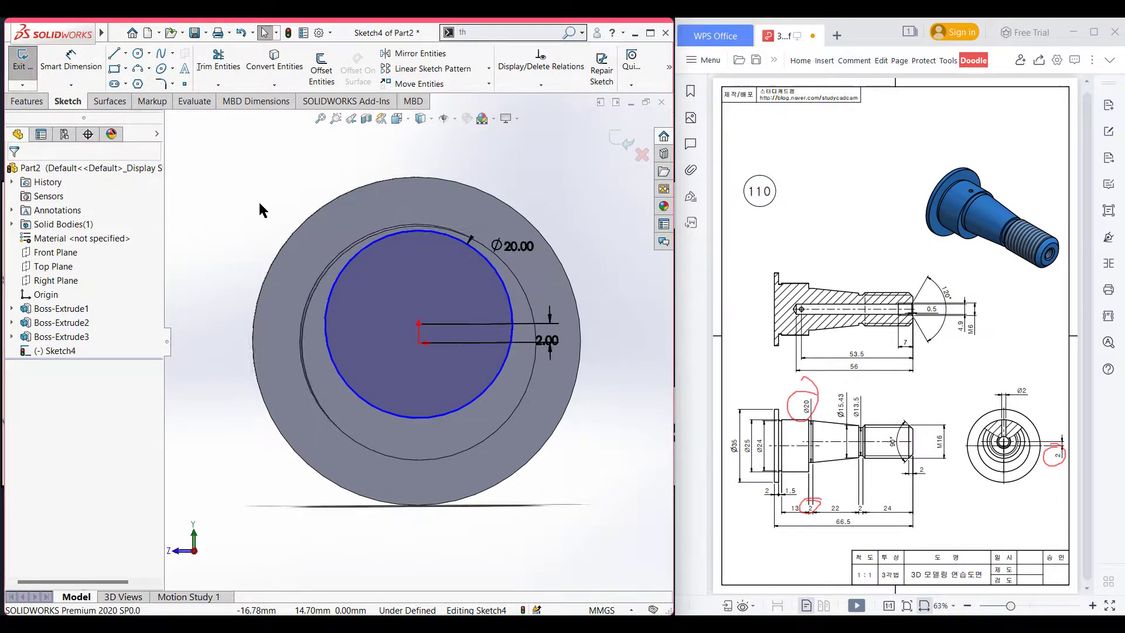
{"action": "left_click", "coordinate": [27, 101]}
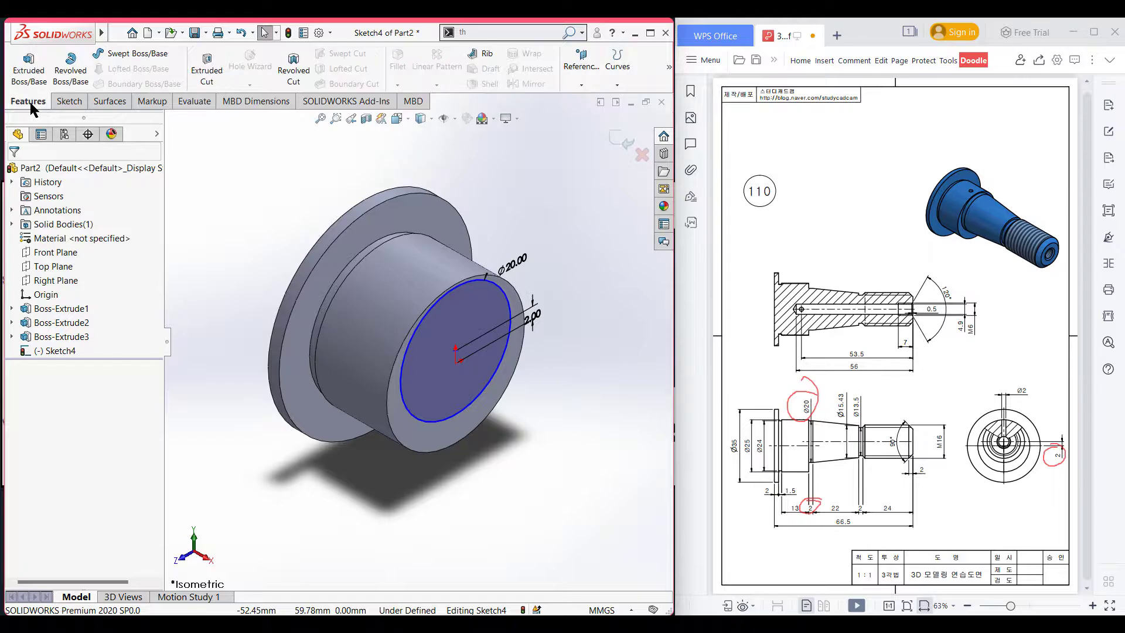
{"action": "left_click", "coordinate": [39, 78]}
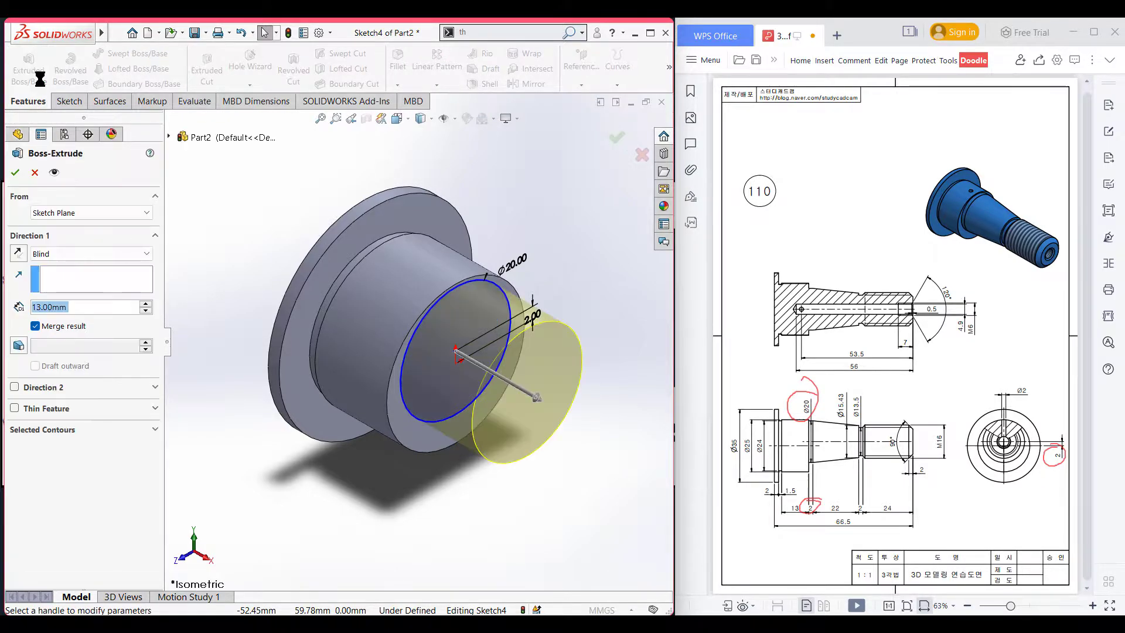
{"action": "type", "text": "2"}
{"action": "key", "text": "Return"}
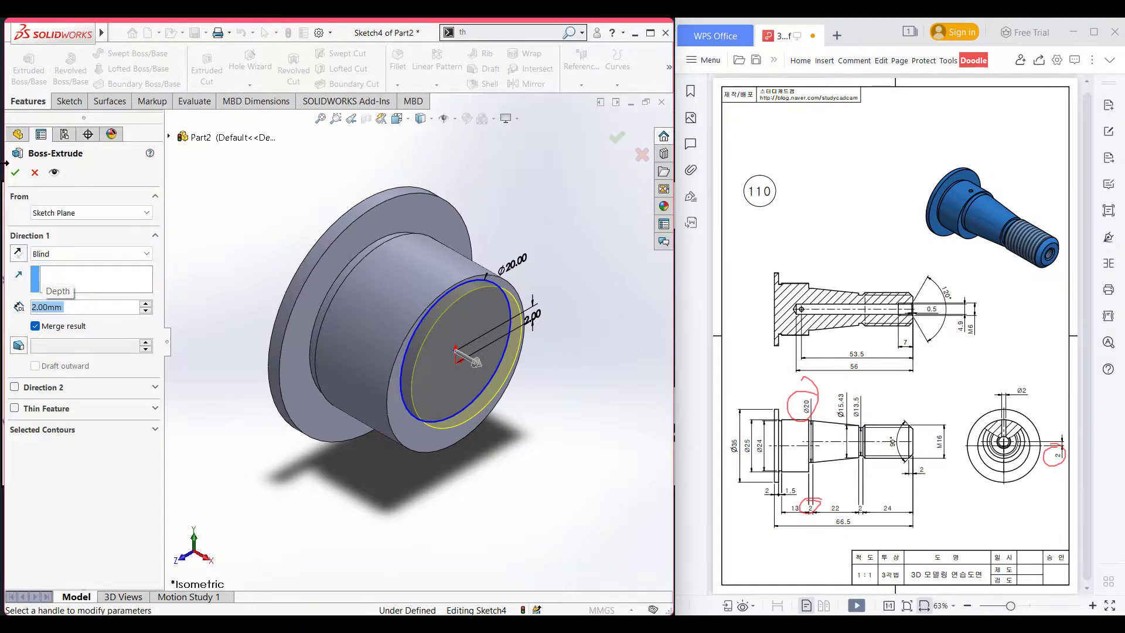
{"action": "key", "text": "Return"}
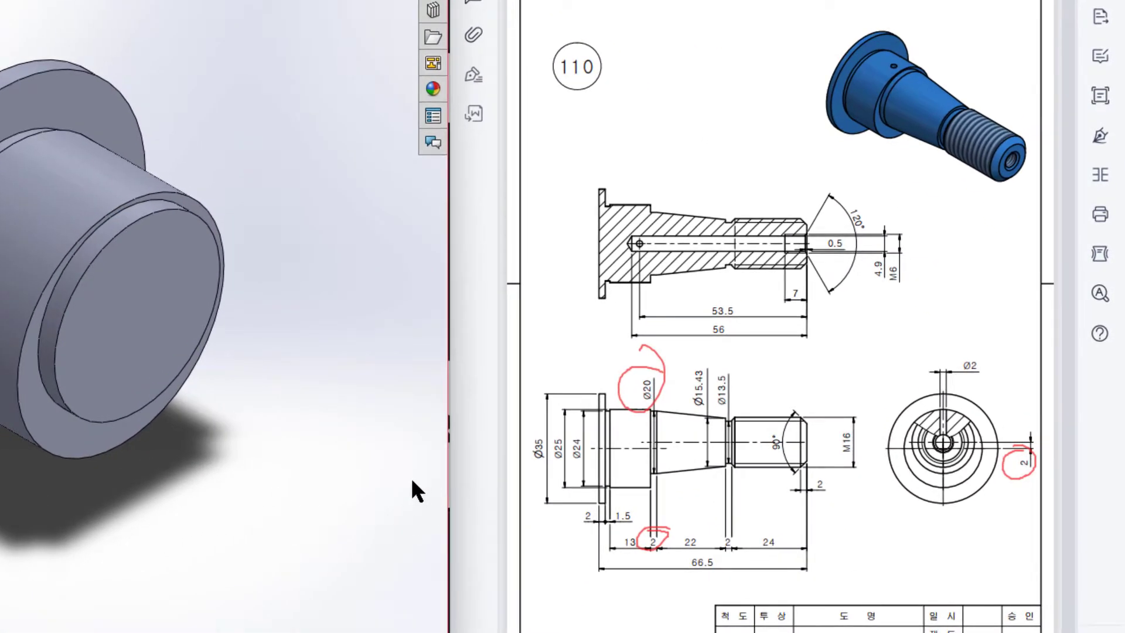
Examine the tapered section's profile, end diameters and length in the drawing's side view
{"action": "left_click", "coordinate": [726, 511]}
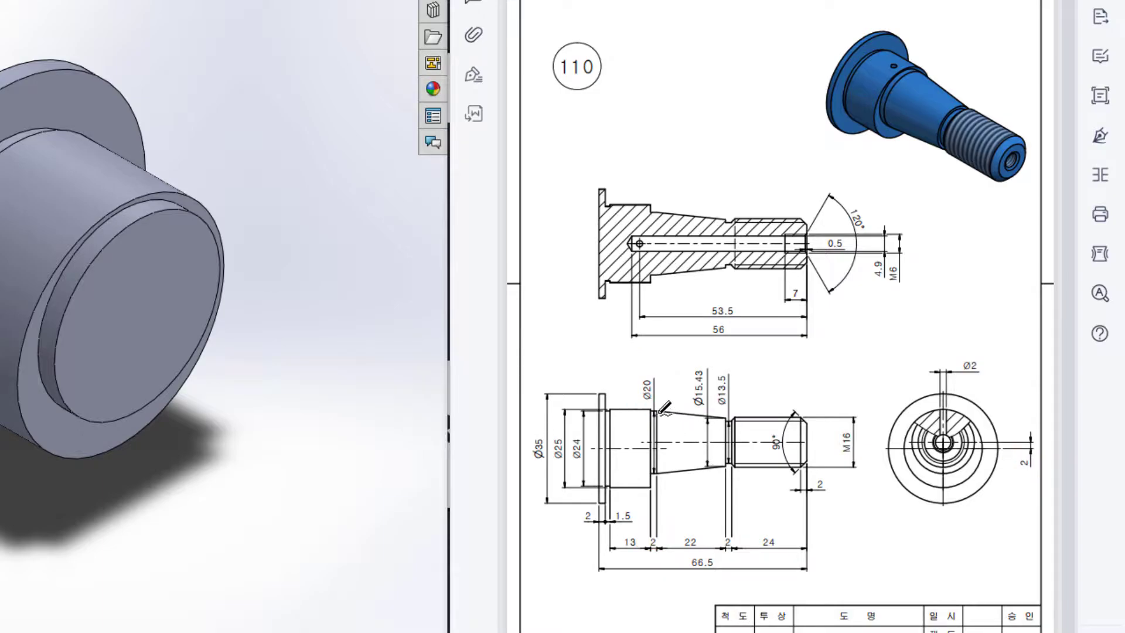
{"action": "left_click_drag", "start_coordinate": [654, 409], "coordinate": [725, 422]}
{"action": "left_click_drag", "start_coordinate": [662, 472], "coordinate": [724, 467]}
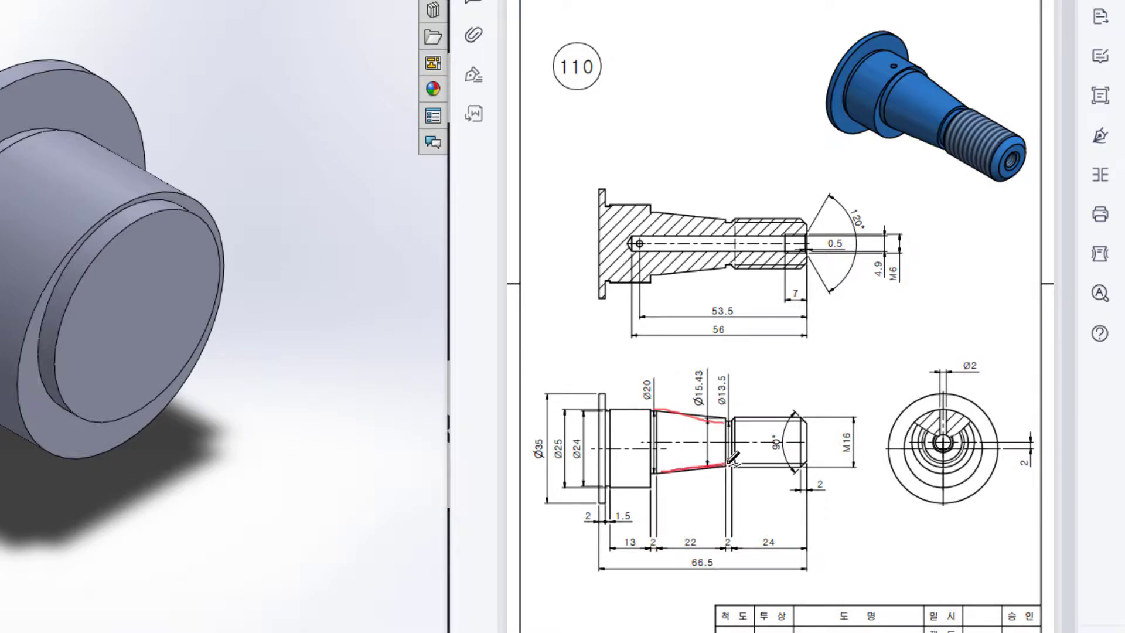
{"action": "key", "text": "ctrl+z"}
{"action": "key", "text": "ctrl+z"}
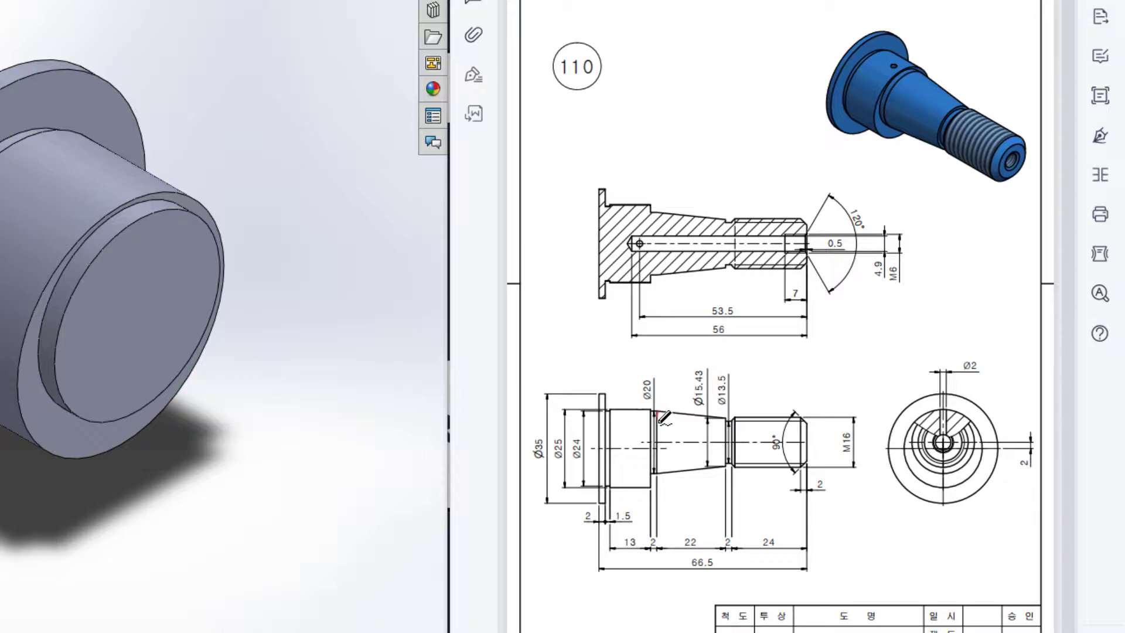
{"action": "mouse_move", "coordinate": [661, 420]}
{"action": "left_mouse_down"}
{"action": "mouse_move", "coordinate": [666, 475]}
{"action": "mouse_move", "coordinate": [657, 413]}
{"action": "left_mouse_up"}
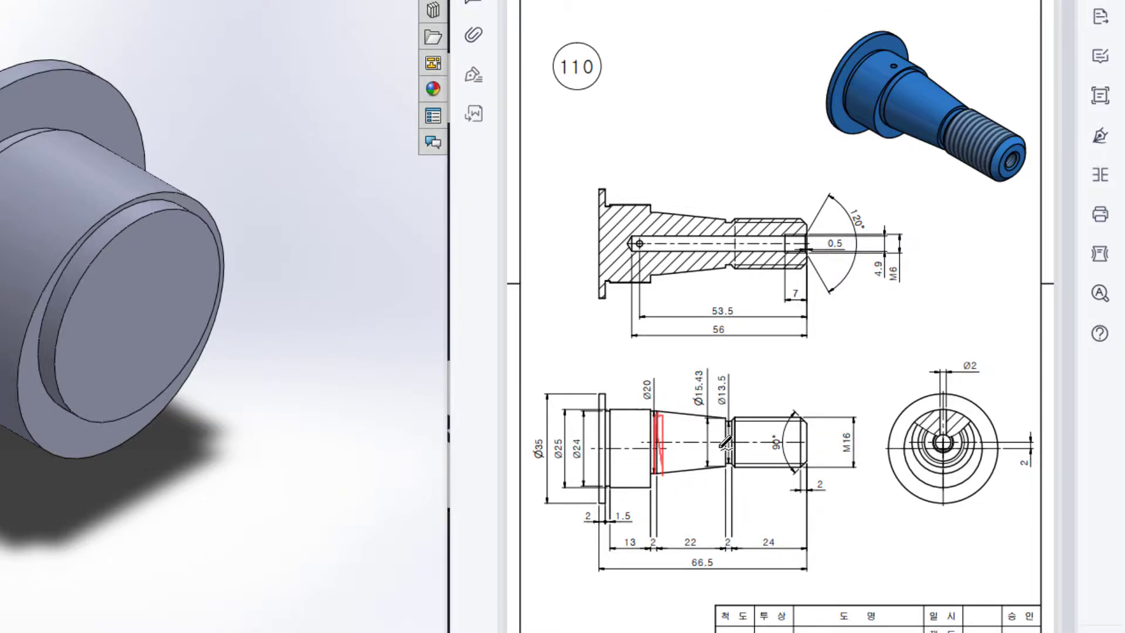
{"action": "left_click_drag", "start_coordinate": [721, 360], "coordinate": [728, 491]}
{"action": "mouse_move", "coordinate": [679, 540]}
{"action": "left_mouse_down"}
{"action": "mouse_move", "coordinate": [681, 527]}
{"action": "mouse_move", "coordinate": [701, 542]}
{"action": "mouse_move", "coordinate": [684, 524]}
{"action": "mouse_move", "coordinate": [727, 507]}
{"action": "mouse_move", "coordinate": [716, 522]}
{"action": "mouse_move", "coordinate": [674, 515]}
{"action": "left_mouse_up"}
{"action": "mouse_move", "coordinate": [721, 381]}
{"action": "left_mouse_down"}
{"action": "mouse_move", "coordinate": [717, 462]}
{"action": "mouse_move", "coordinate": [729, 472]}
{"action": "left_mouse_up"}
{"action": "mouse_move", "coordinate": [704, 362]}
{"action": "left_mouse_down"}
{"action": "mouse_move", "coordinate": [674, 390]}
{"action": "mouse_move", "coordinate": [710, 399]}
{"action": "mouse_move", "coordinate": [713, 365]}
{"action": "left_mouse_up"}
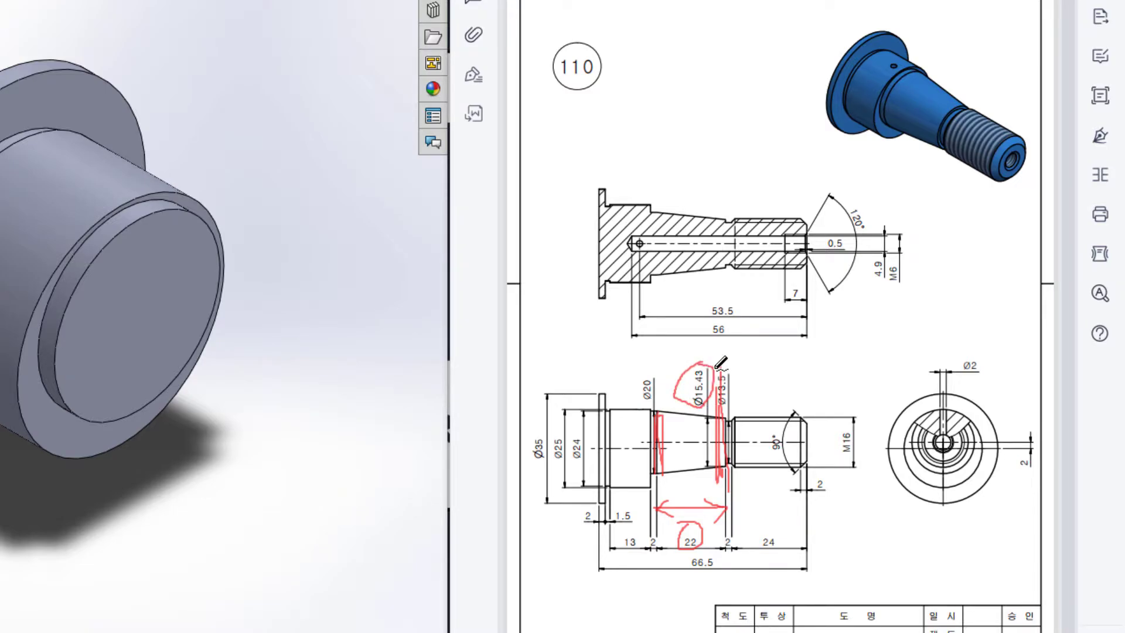
{"action": "key", "text": "ctrl+z"}
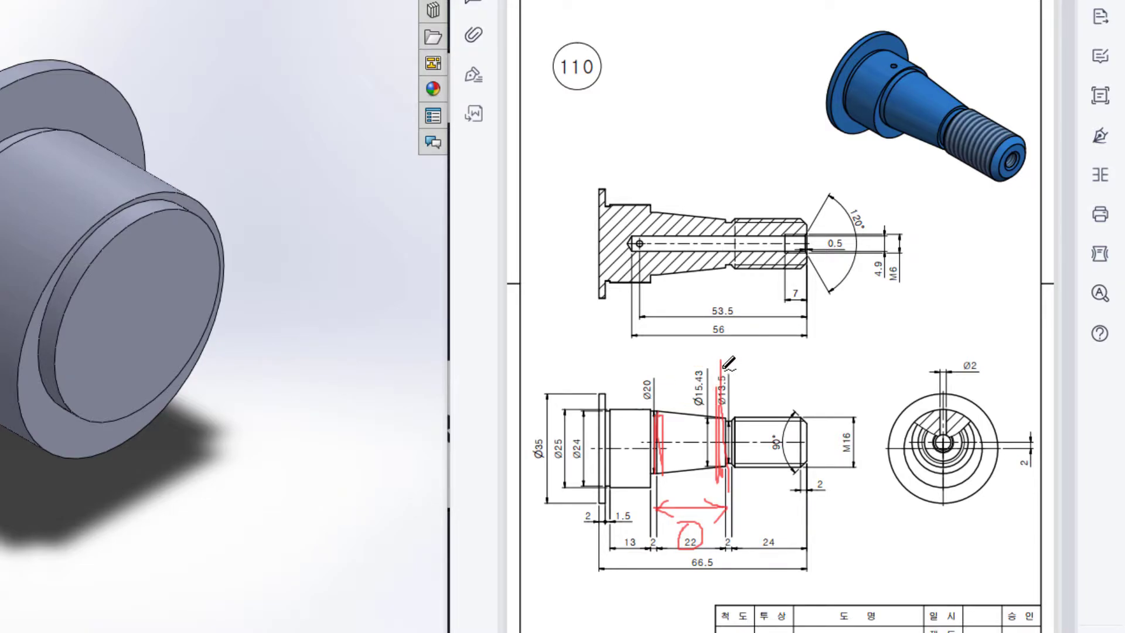
{"action": "key", "text": "ctrl+z"}
{"action": "key", "text": "ctrl+z"}
{"action": "key", "text": "ctrl+z"}
{"action": "key", "text": "ctrl+z"}
{"action": "key", "text": "ctrl+z"}
{"action": "key", "text": "ctrl+z"}
{"action": "key", "text": "ctrl+z"}
{"action": "key", "text": "ctrl+z"}
{"action": "left_click_drag", "start_coordinate": [651, 409], "coordinate": [741, 417]}
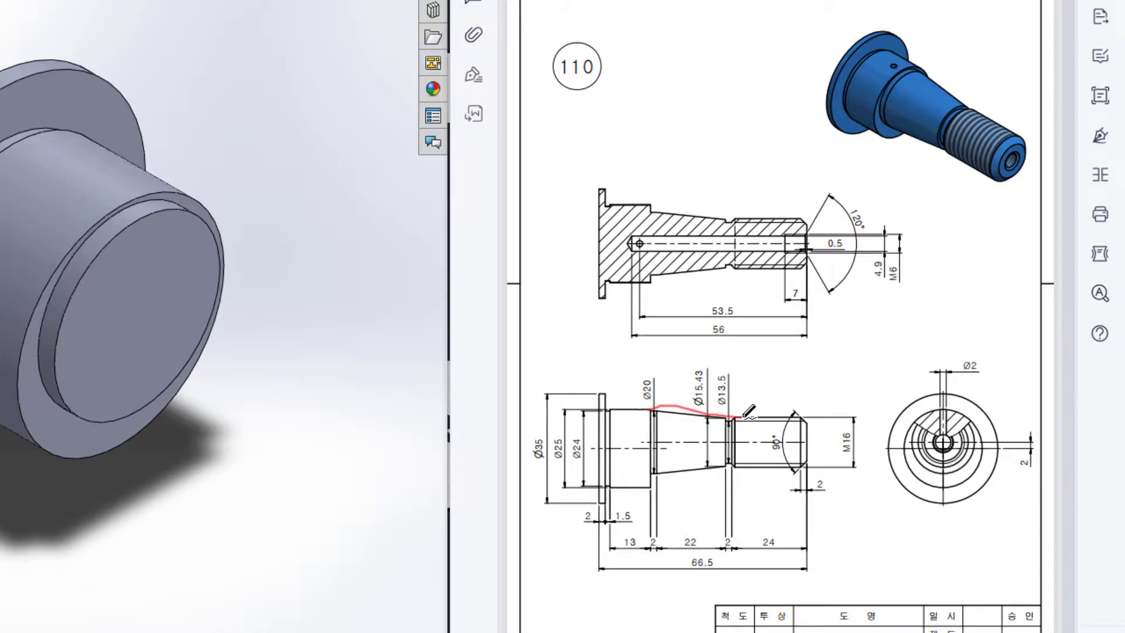
{"action": "left_click_drag", "start_coordinate": [657, 476], "coordinate": [723, 465]}
{"action": "key", "text": "ctrl+z"}
{"action": "key", "text": "ctrl+z"}
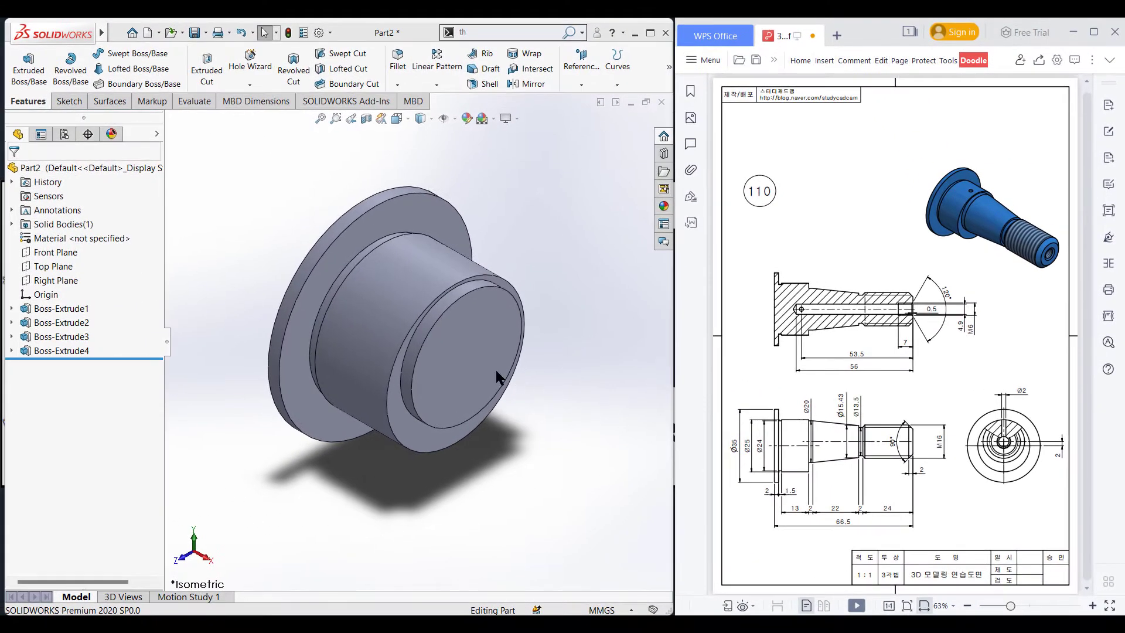
Create a sketch on the short step's end face by converting the face's circular edge, and close the sketch
{"action": "right_click", "coordinate": [474, 361]}
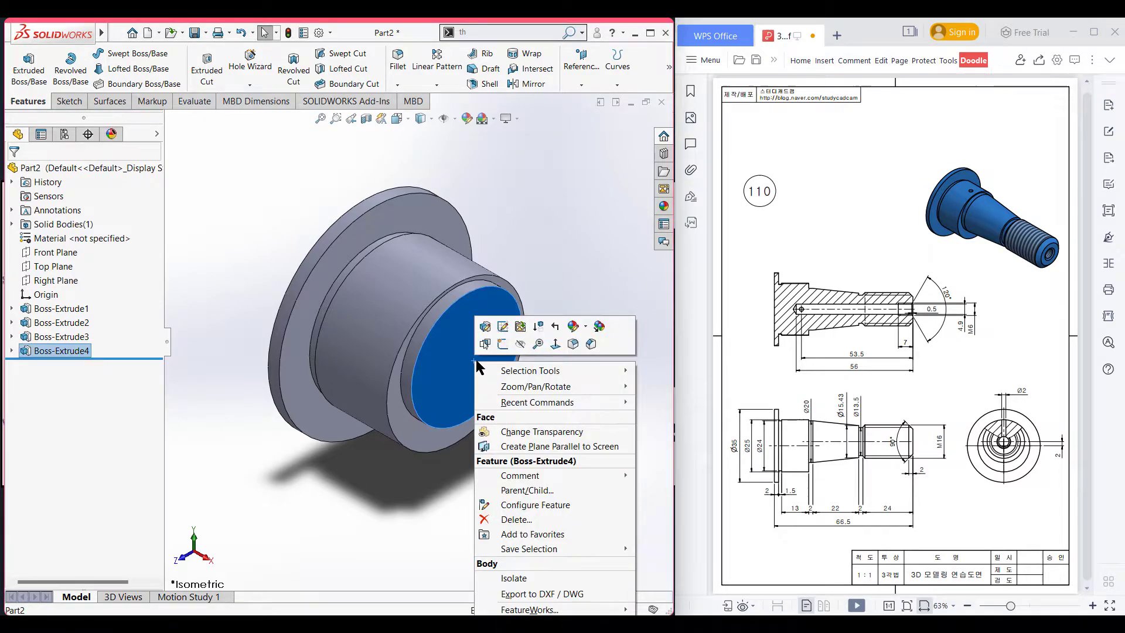
{"action": "left_click", "coordinate": [505, 350]}
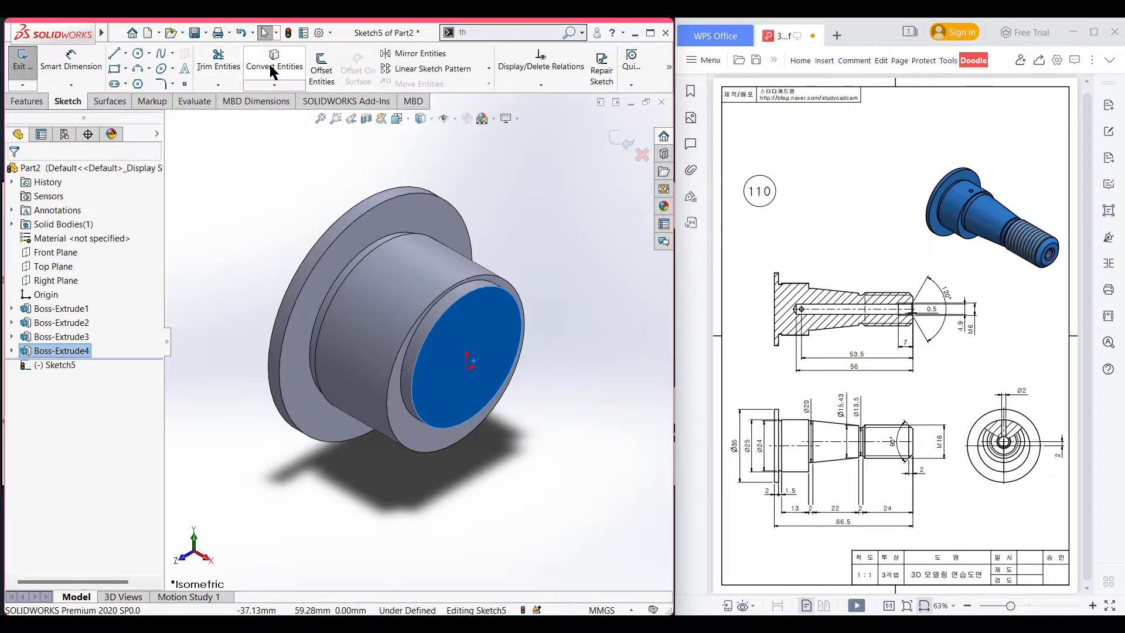
{"action": "left_click", "coordinate": [272, 65]}
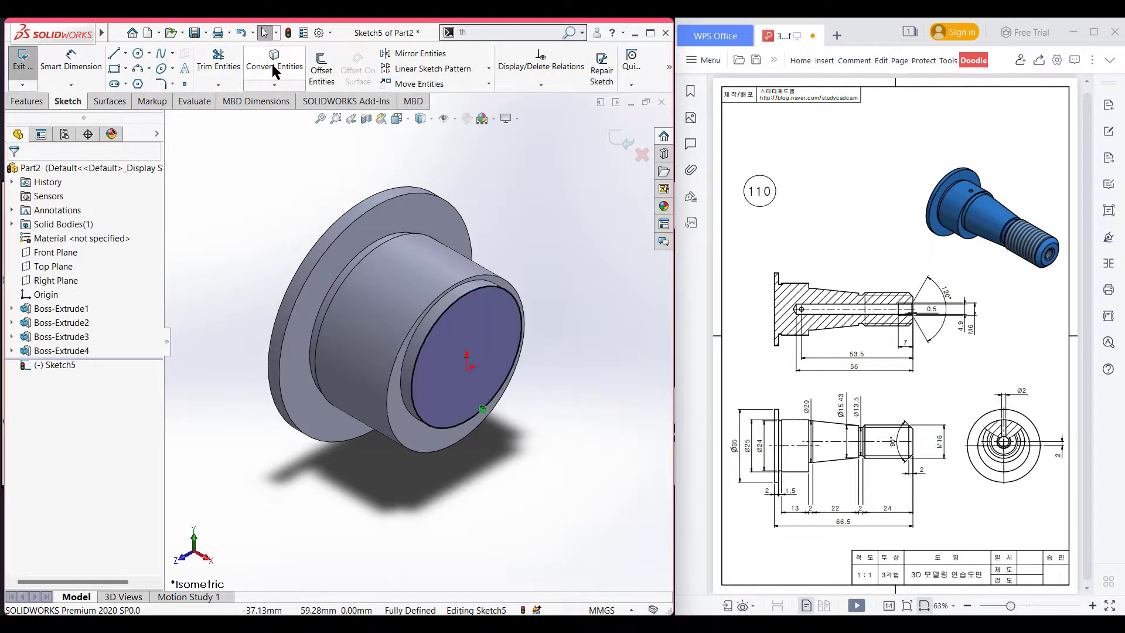
{"action": "left_click", "coordinate": [615, 141]}
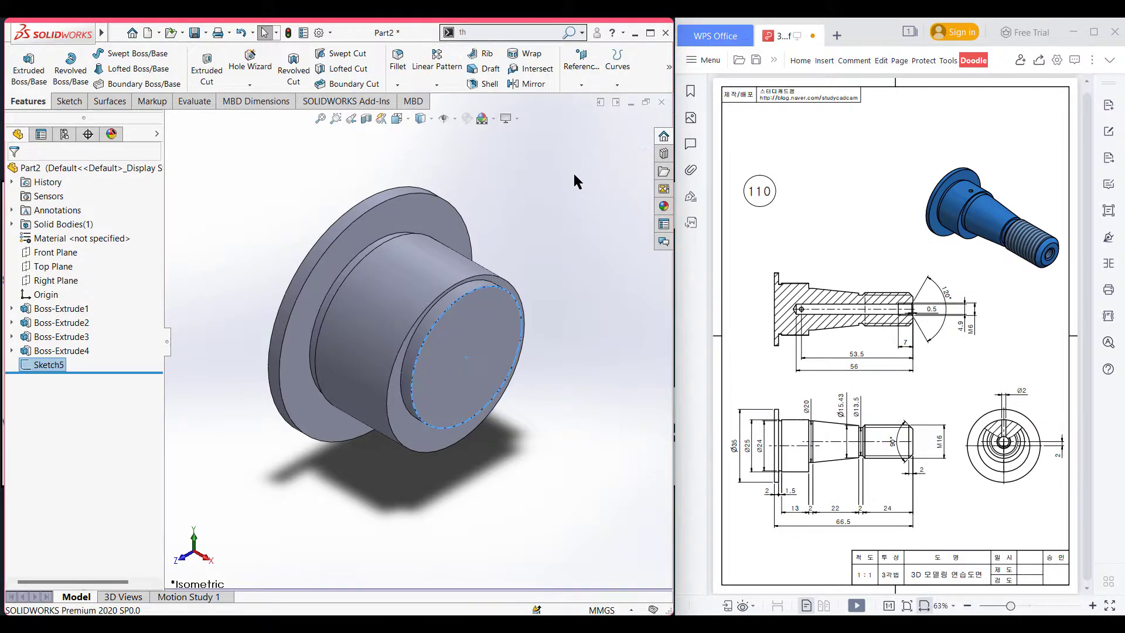
Create a reference plane offset 22 mm outward from the short step's end face
{"action": "left_click", "coordinate": [486, 330]}
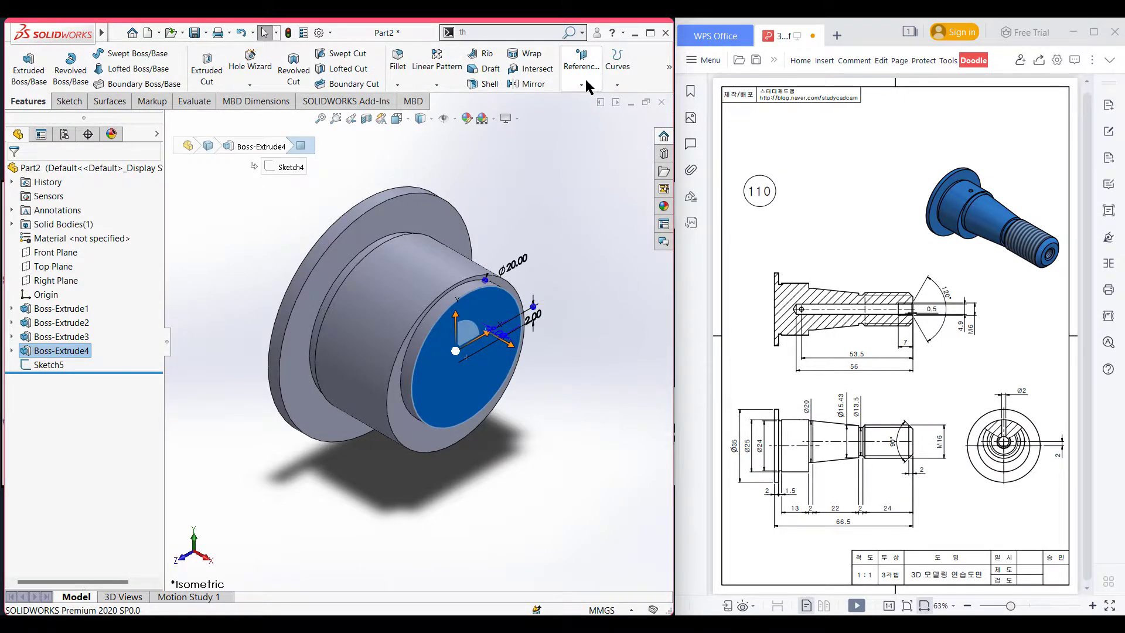
{"action": "left_click", "coordinate": [593, 82]}
{"action": "left_click", "coordinate": [590, 100]}
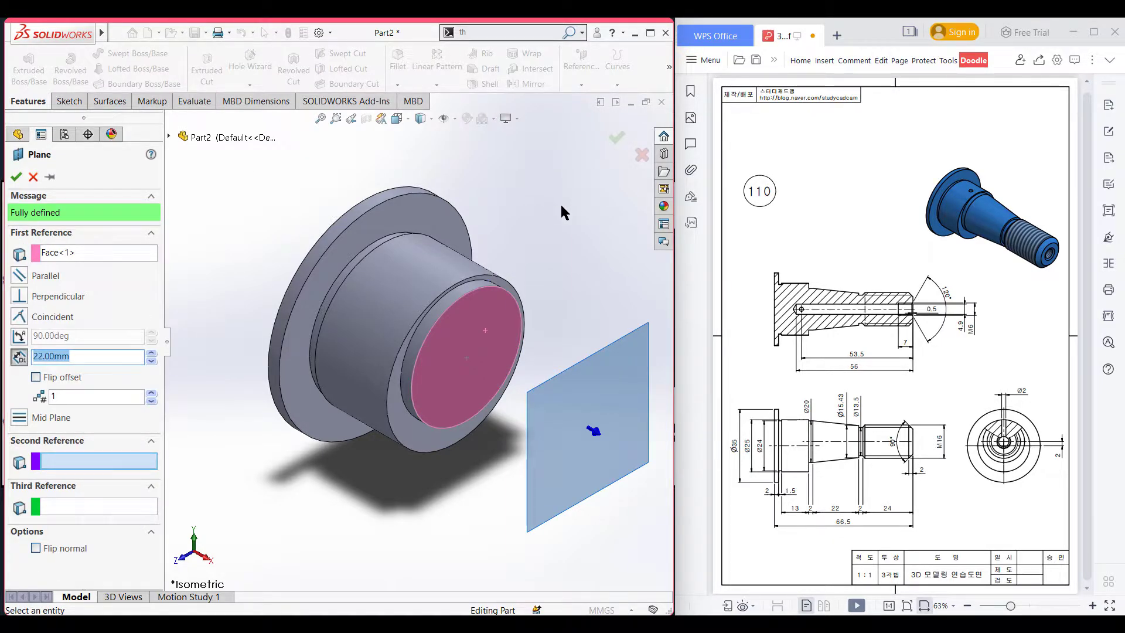
{"action": "left_click", "coordinate": [16, 178]}
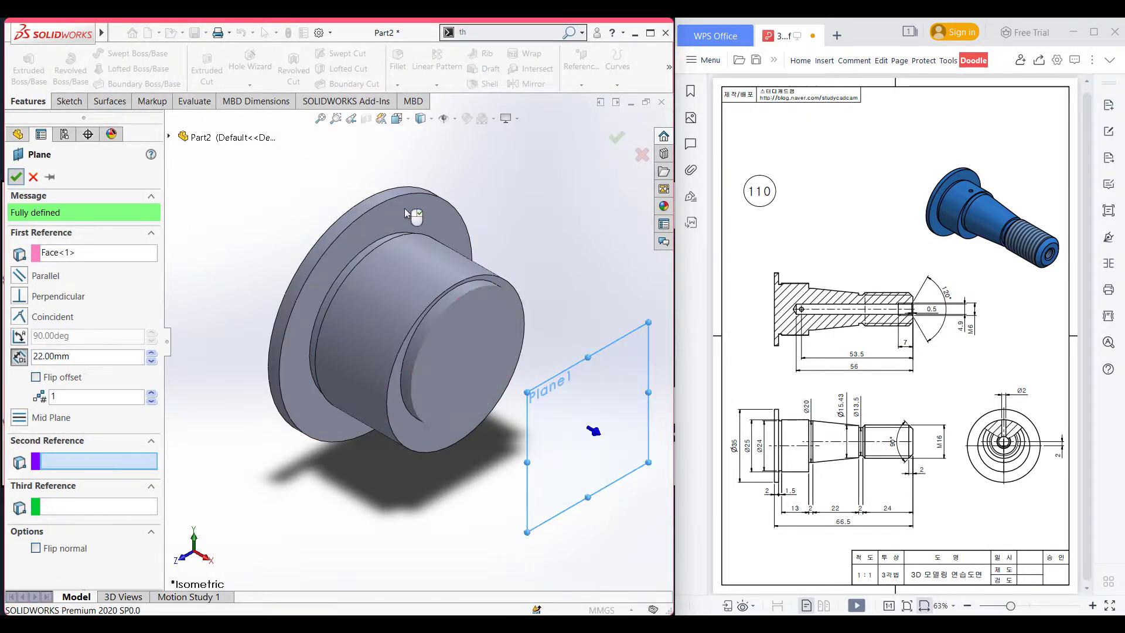
Sketch a 15.43 mm diameter circle on the offset plane, concentric with the 20 mm step, and close the sketch
{"action": "right_click", "coordinate": [622, 407]}
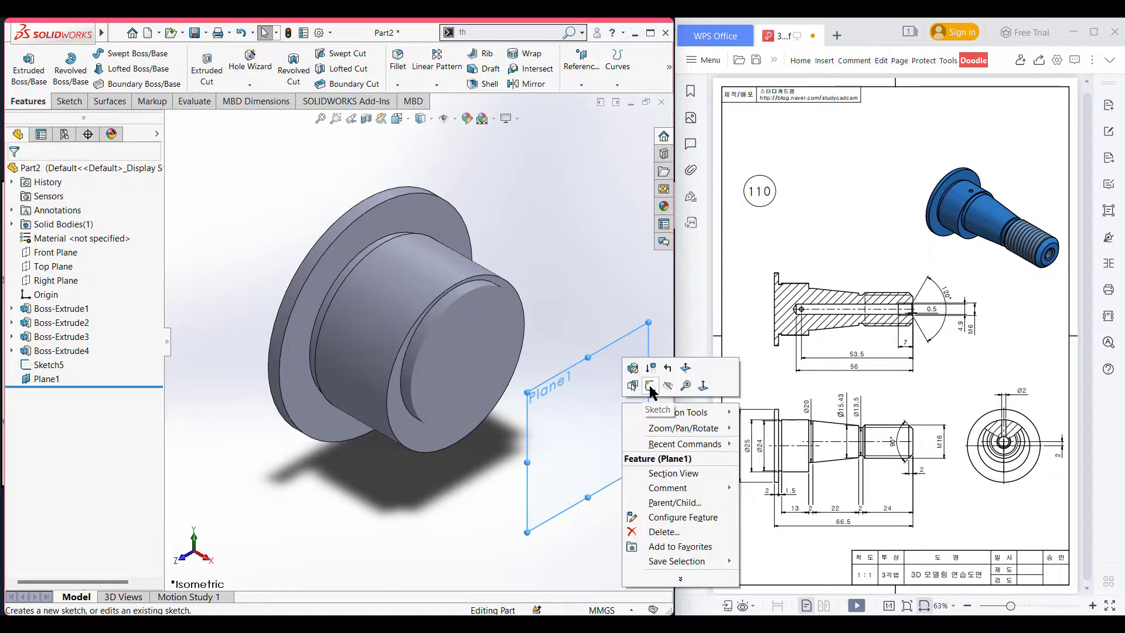
{"action": "left_click", "coordinate": [638, 388]}
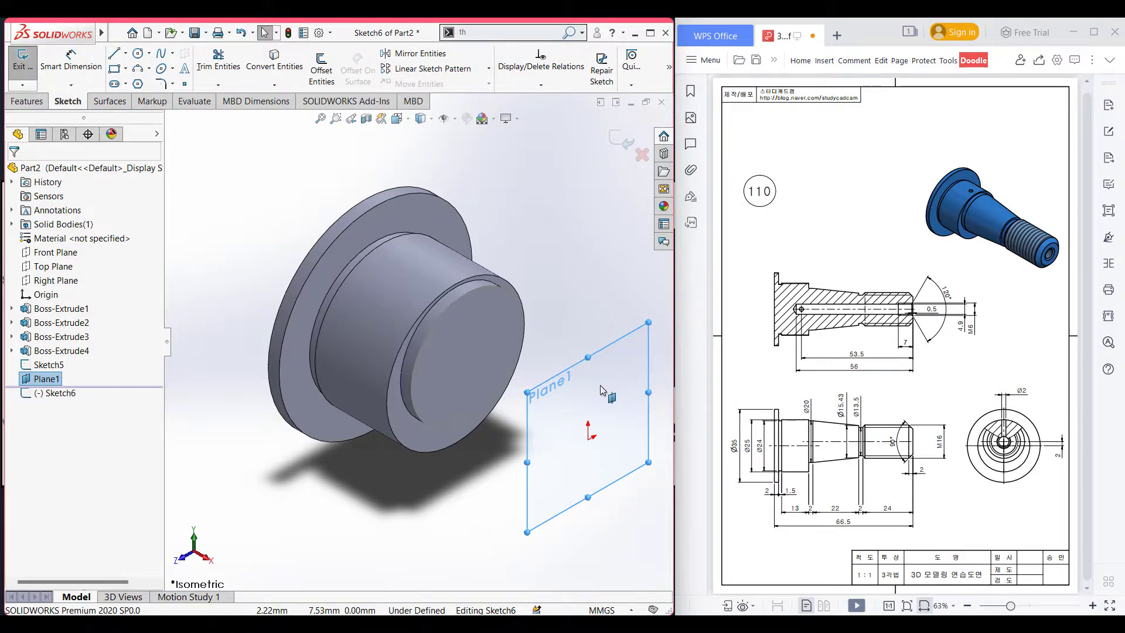
{"action": "key", "text": "ctrl+8"}
{"action": "scroll", "coordinate": [601, 389], "scroll_direction": "up", "scroll_amount": 1}
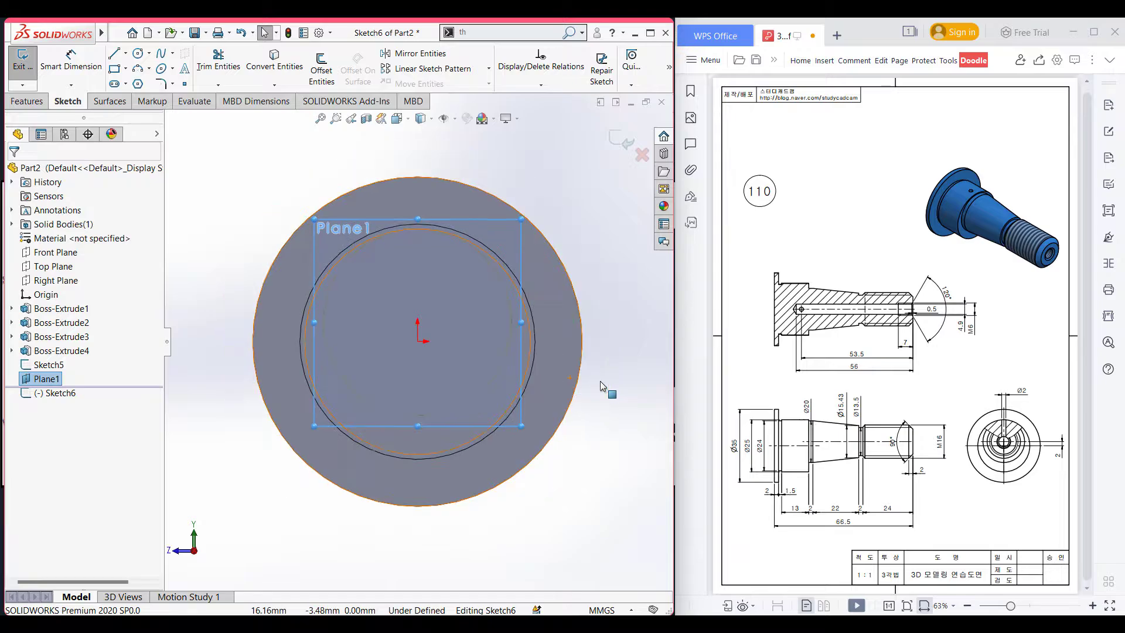
{"action": "left_click", "coordinate": [138, 54]}
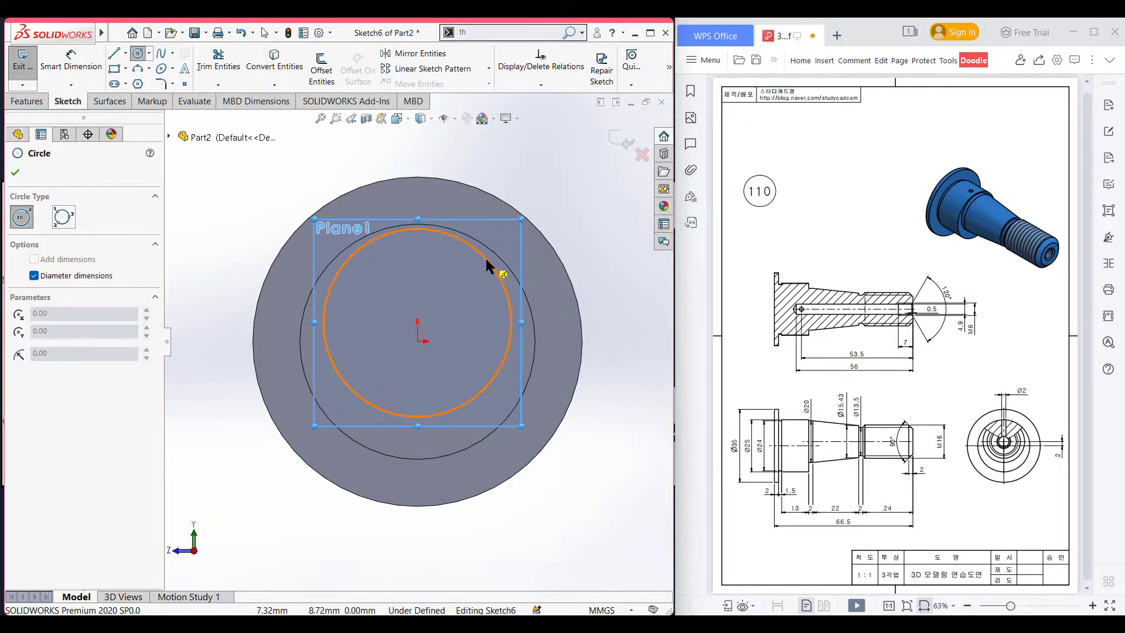
{"action": "left_click", "coordinate": [417, 322]}
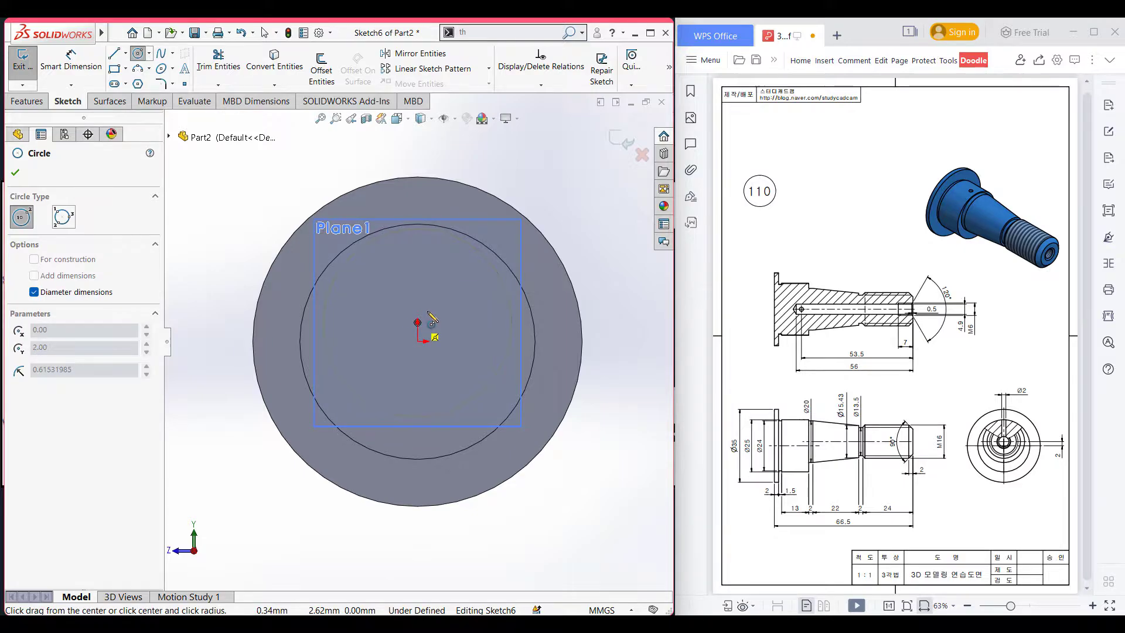
{"action": "left_click", "coordinate": [463, 297]}
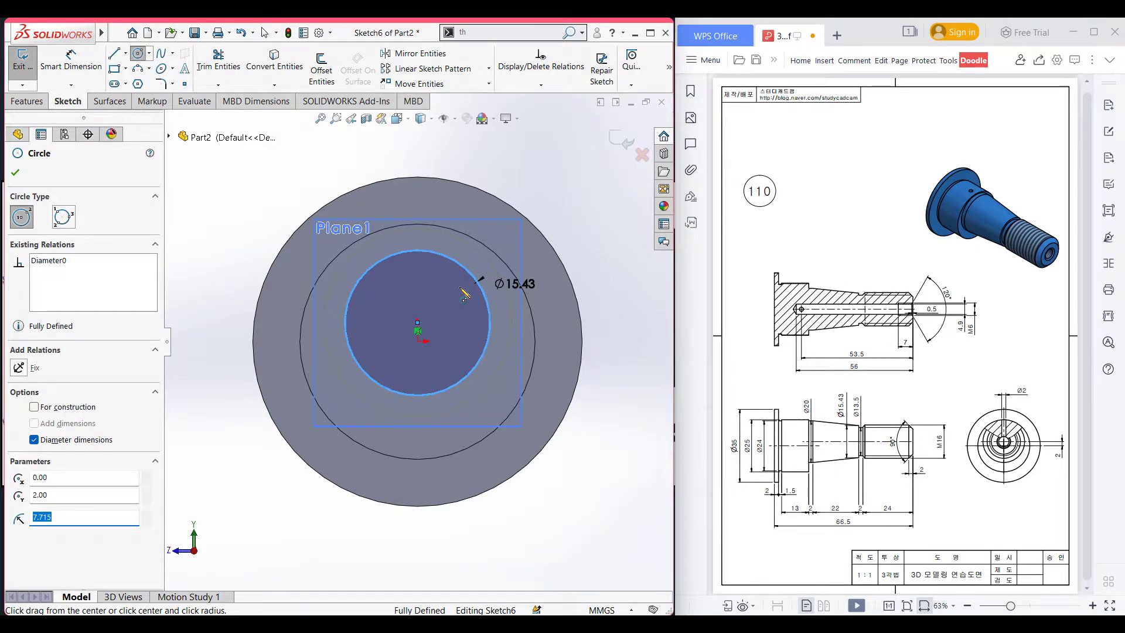
{"action": "left_click", "coordinate": [617, 140]}
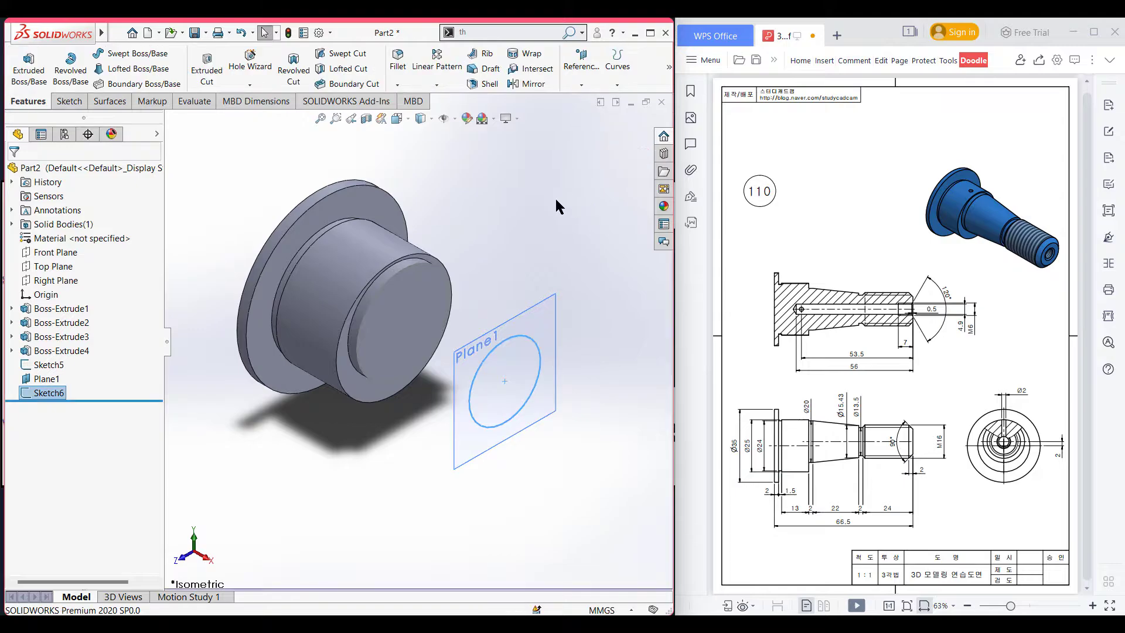
Loft between the converted 20 mm circle and the 15.43 mm circle to form the taper
{"action": "left_click", "coordinate": [554, 201]}
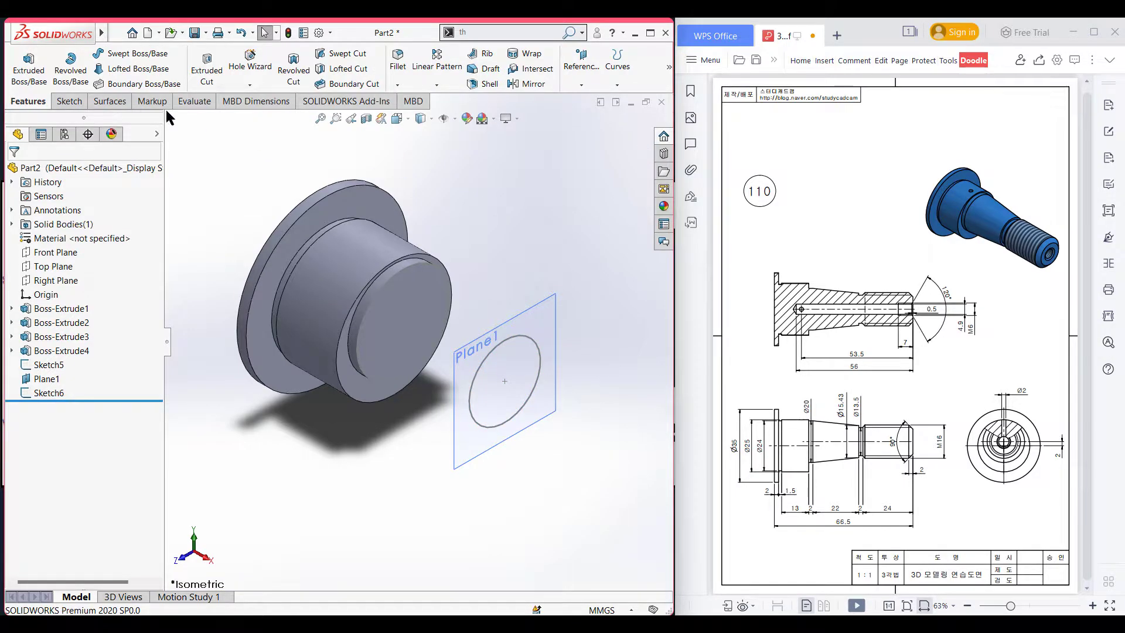
{"action": "left_click", "coordinate": [139, 72]}
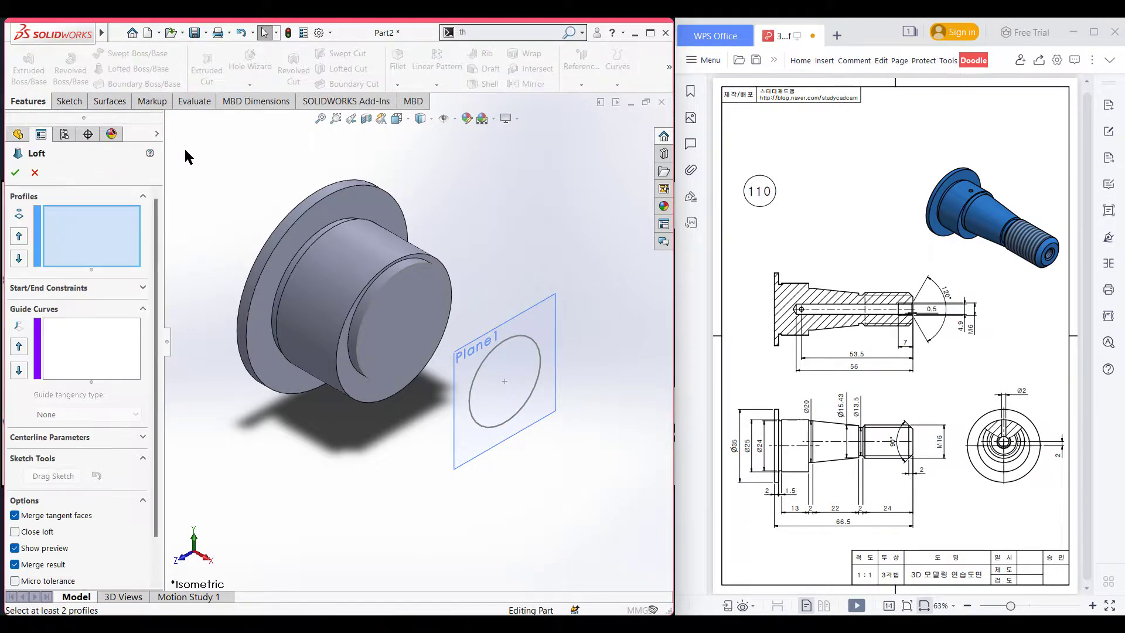
{"action": "left_click", "coordinate": [170, 137]}
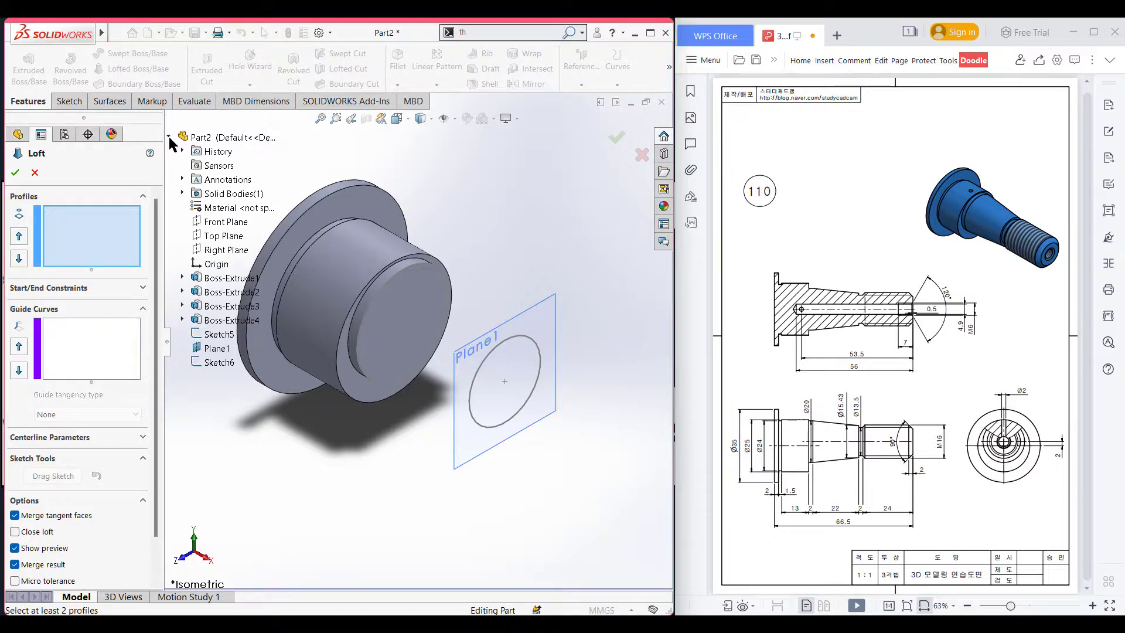
{"action": "left_click", "coordinate": [220, 333]}
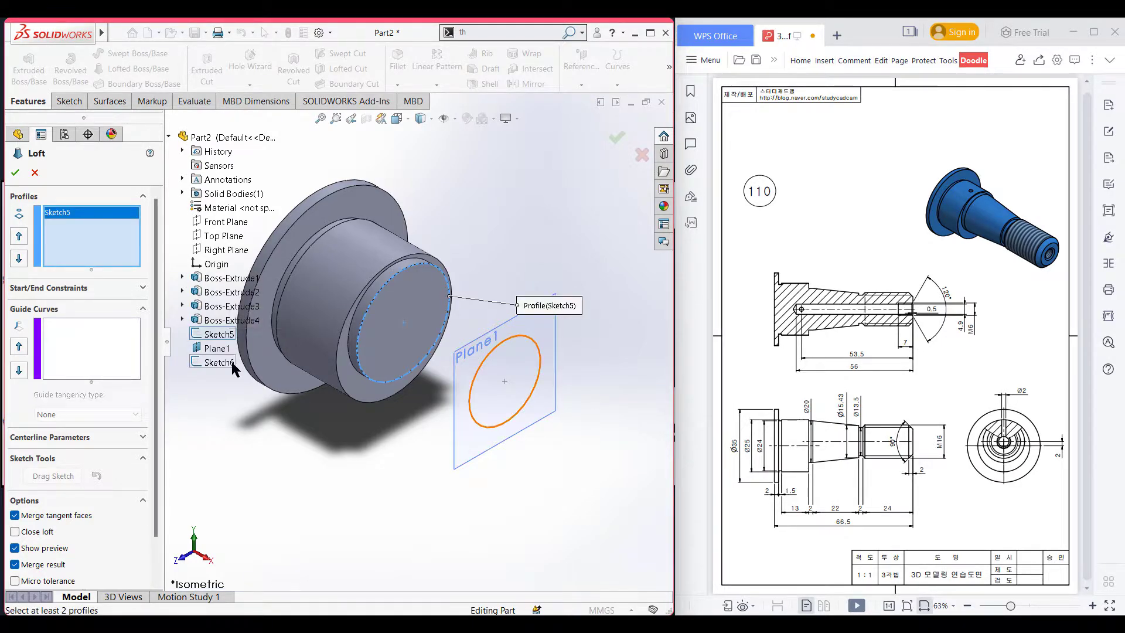
{"action": "left_click", "coordinate": [229, 362]}
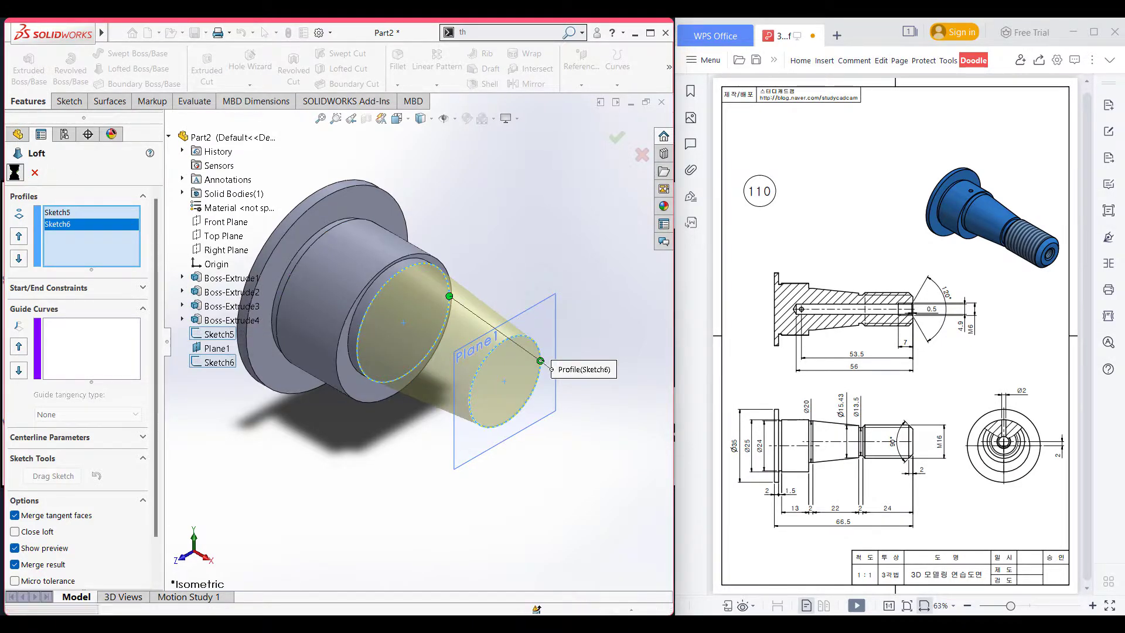
{"action": "left_click", "coordinate": [16, 172]}
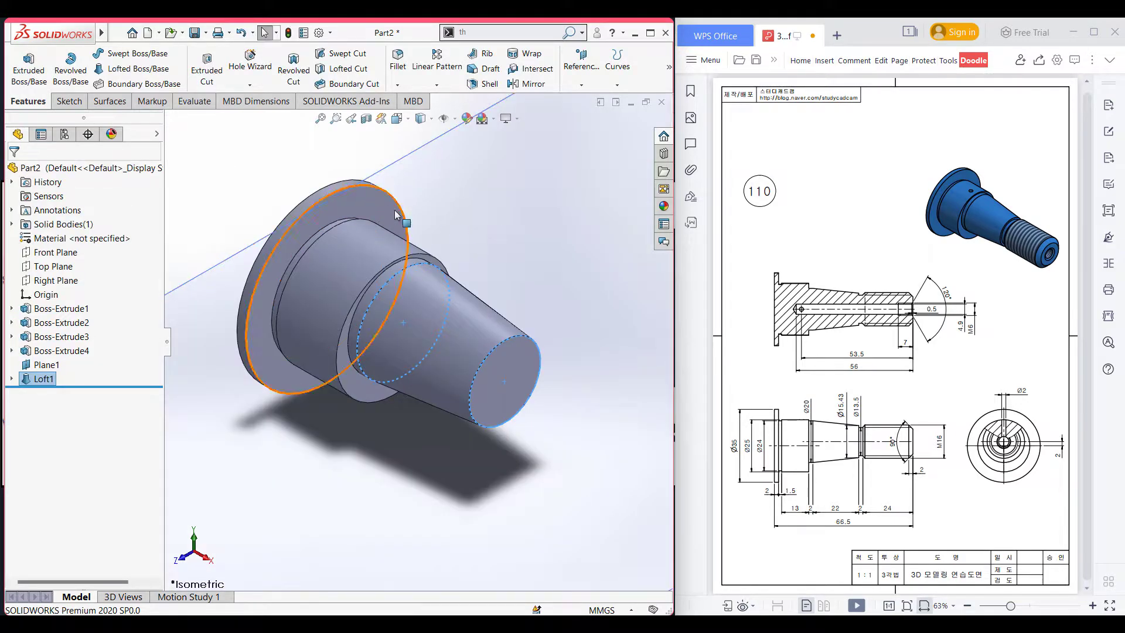
Hide the offset reference plane at the taper's small end
{"action": "scroll", "coordinate": [443, 245], "scroll_direction": "up", "scroll_amount": 5}
{"action": "right_click", "coordinate": [536, 244]}
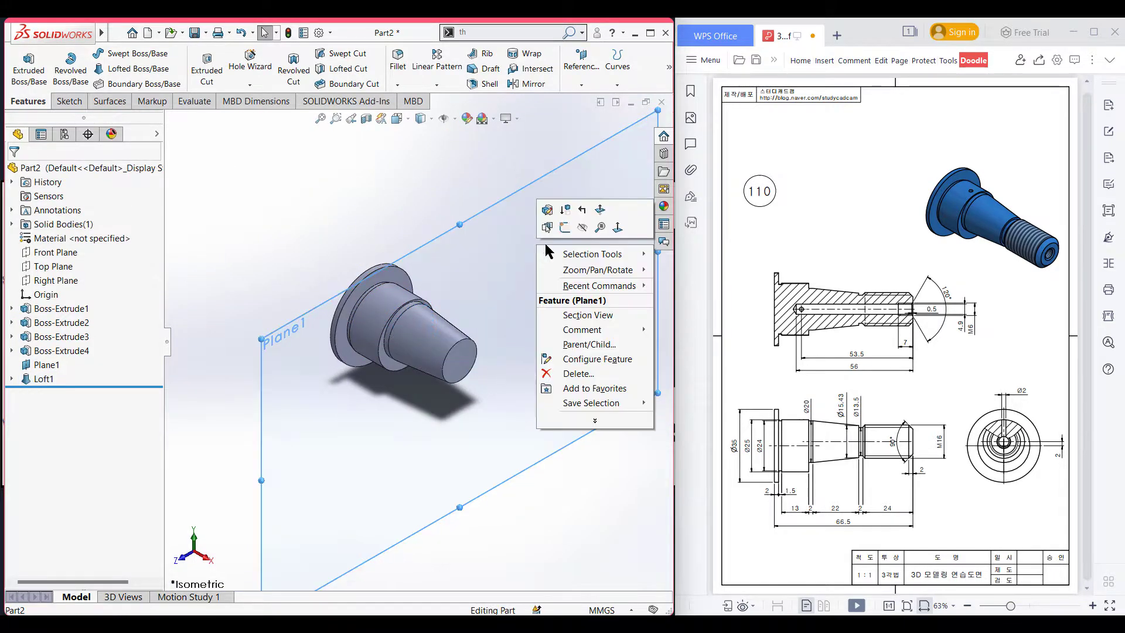
{"action": "left_click", "coordinate": [583, 227]}
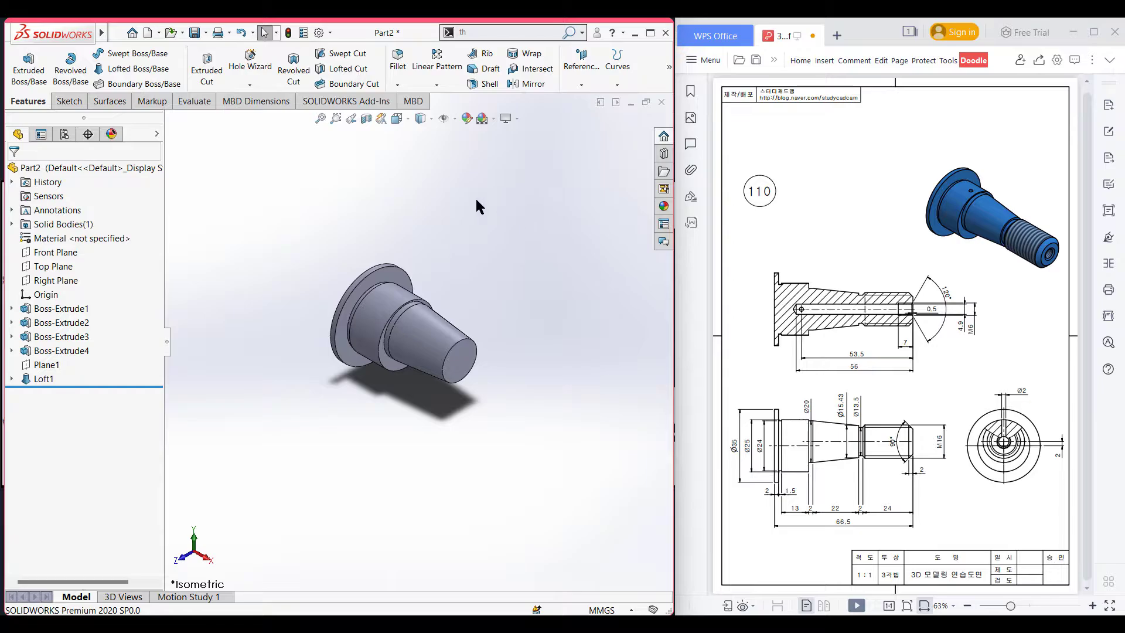
Sketch a 13.5 mm diameter circle on the taper's small end face, concentric with the taper
{"action": "key", "text": "f"}
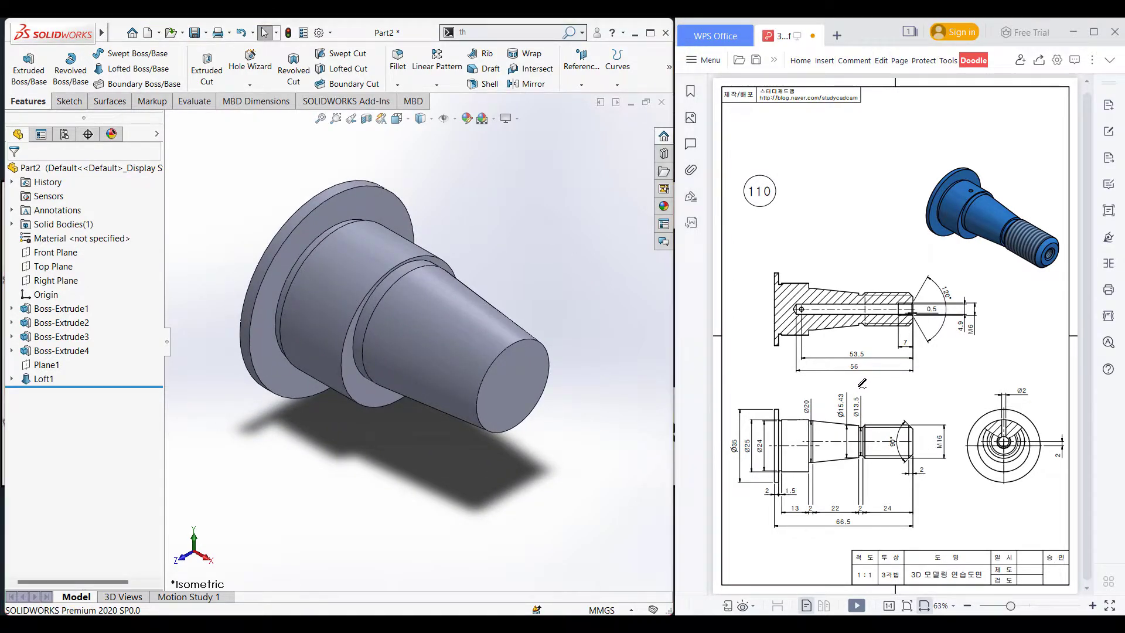
{"action": "mouse_move", "coordinate": [859, 398]}
{"action": "left_mouse_down"}
{"action": "mouse_move", "coordinate": [851, 411]}
{"action": "mouse_move", "coordinate": [869, 391]}
{"action": "mouse_move", "coordinate": [857, 388]}
{"action": "left_mouse_up"}
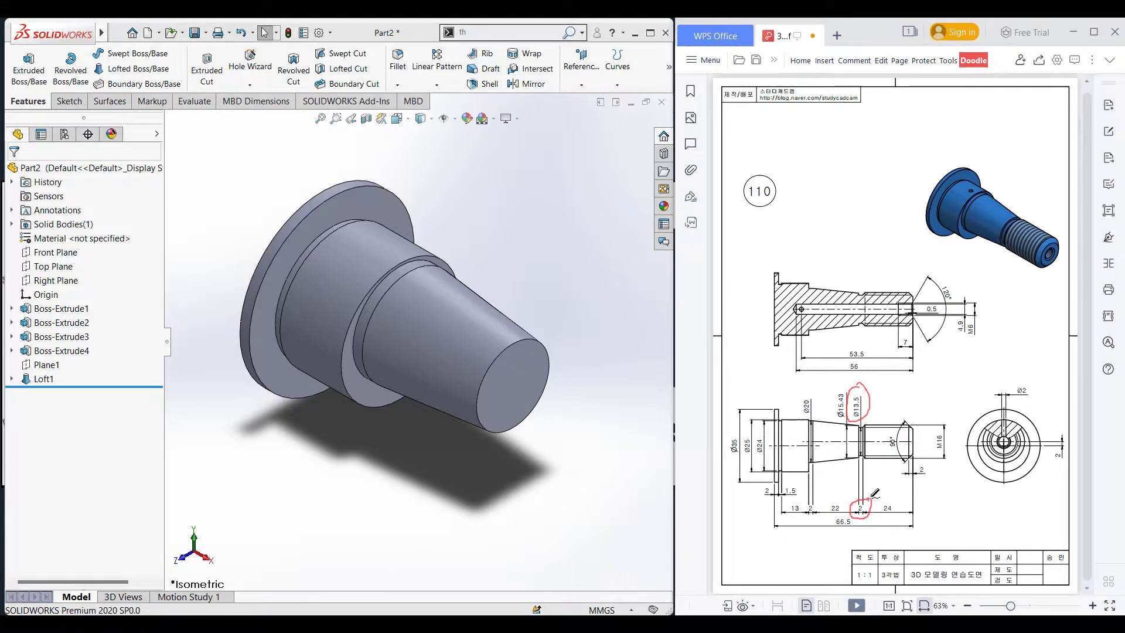
{"action": "right_click", "coordinate": [522, 368]}
{"action": "left_click", "coordinate": [551, 349]}
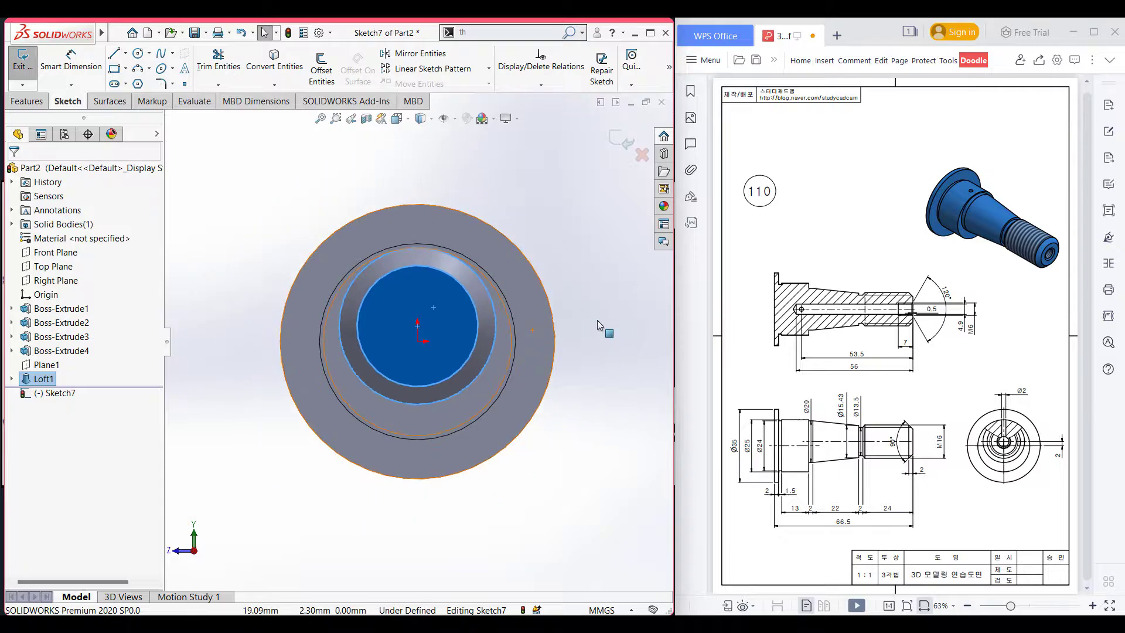
{"action": "left_click", "coordinate": [137, 53]}
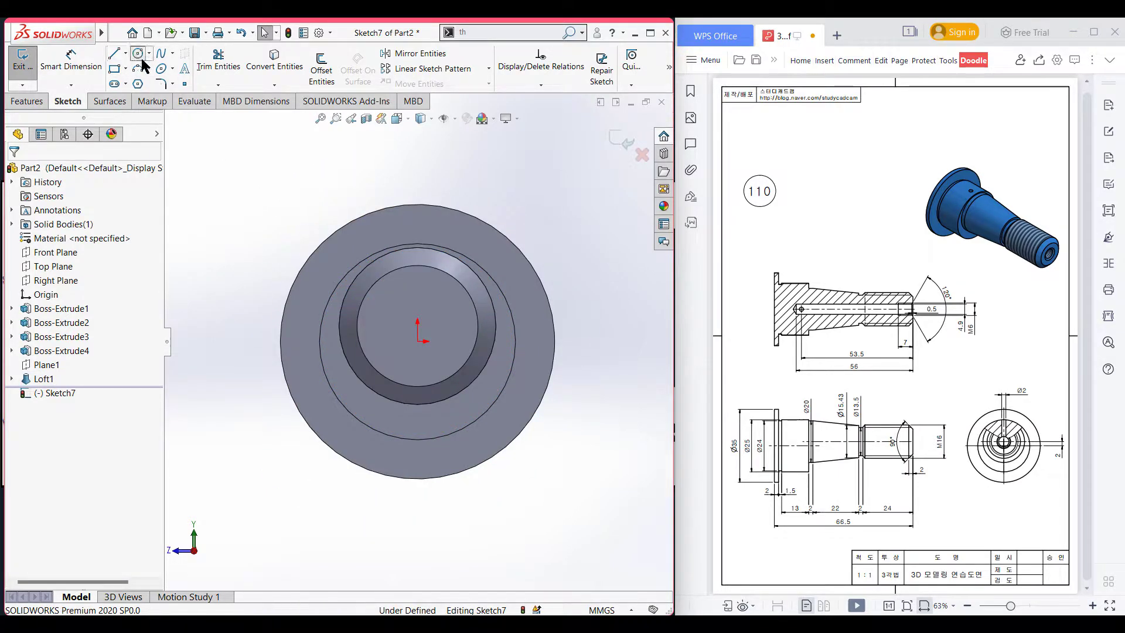
{"action": "left_click", "coordinate": [418, 326]}
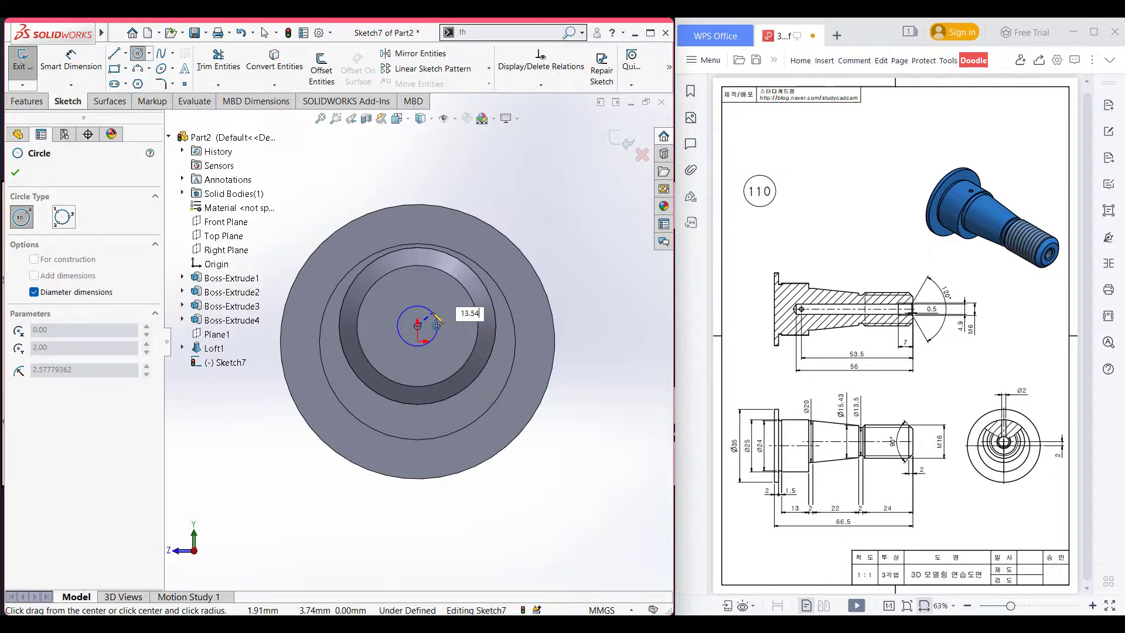
{"action": "type", "text": "13.5"}
{"action": "key", "text": "Return"}
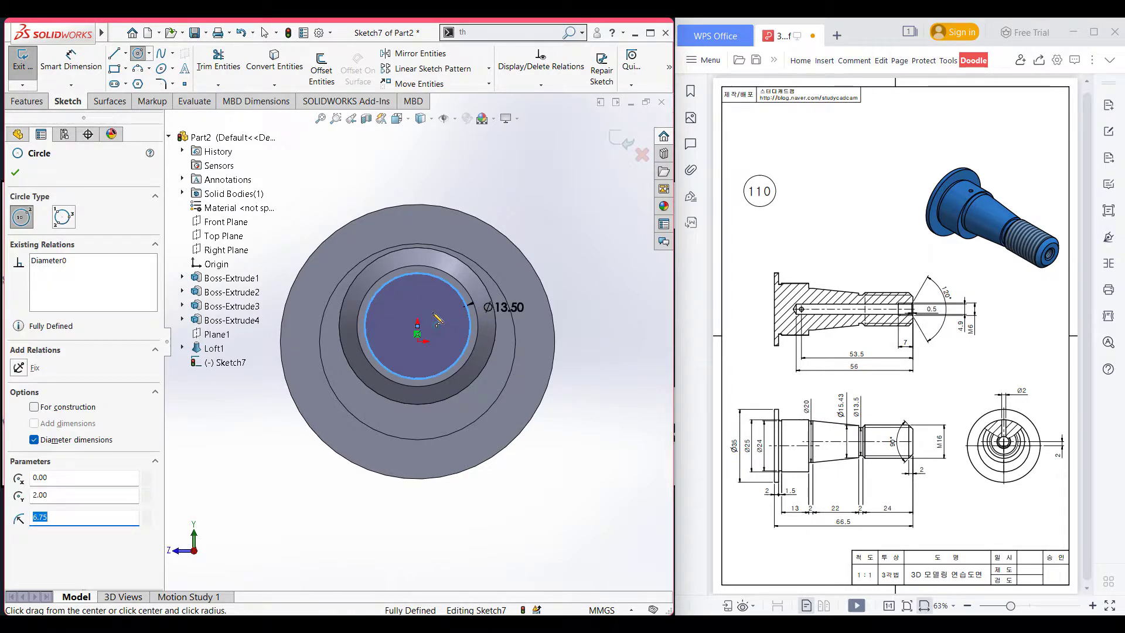
Extrude the 13.5 mm circle 2 mm outward as a boss to form the relief neck
{"action": "key", "text": "ctrl+7"}
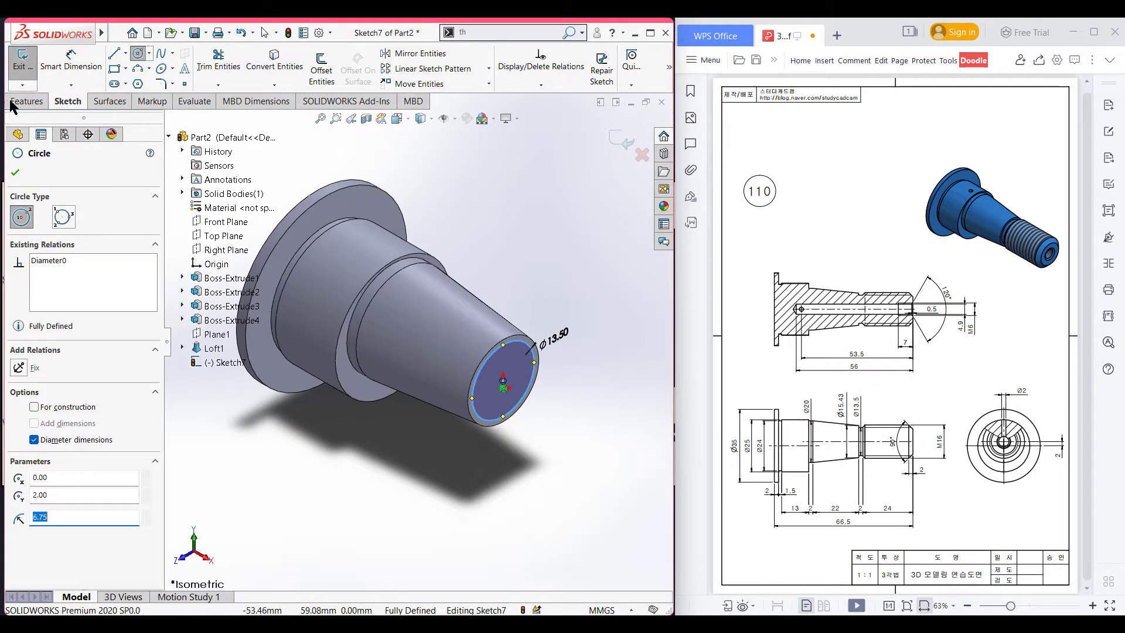
{"action": "left_click", "coordinate": [17, 102]}
{"action": "left_click", "coordinate": [31, 71]}
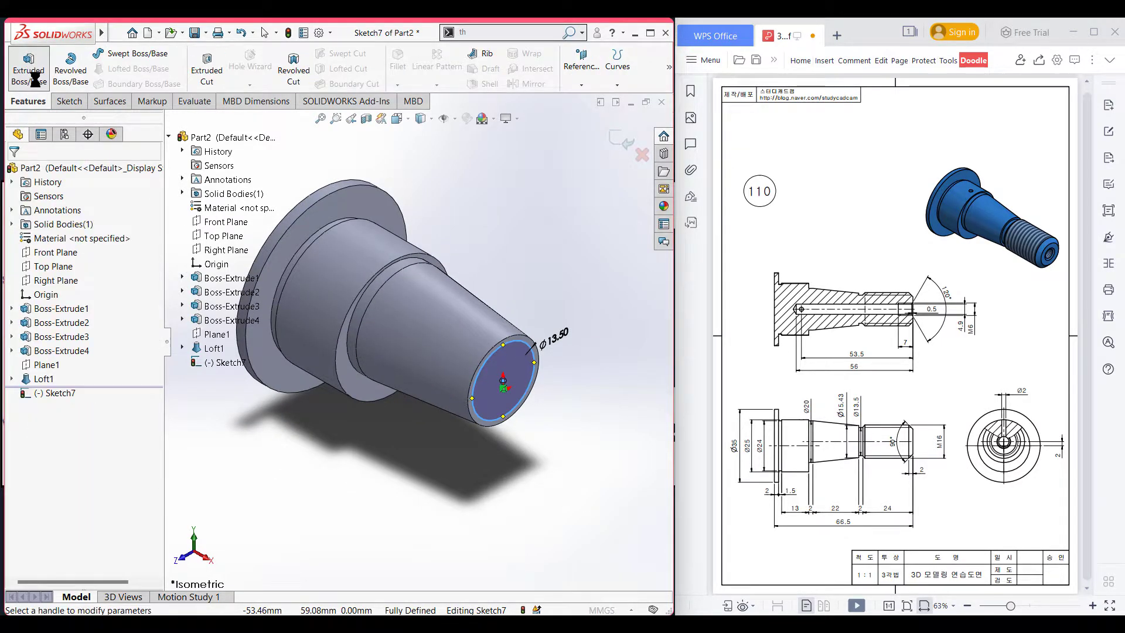
{"action": "type", "text": "2"}
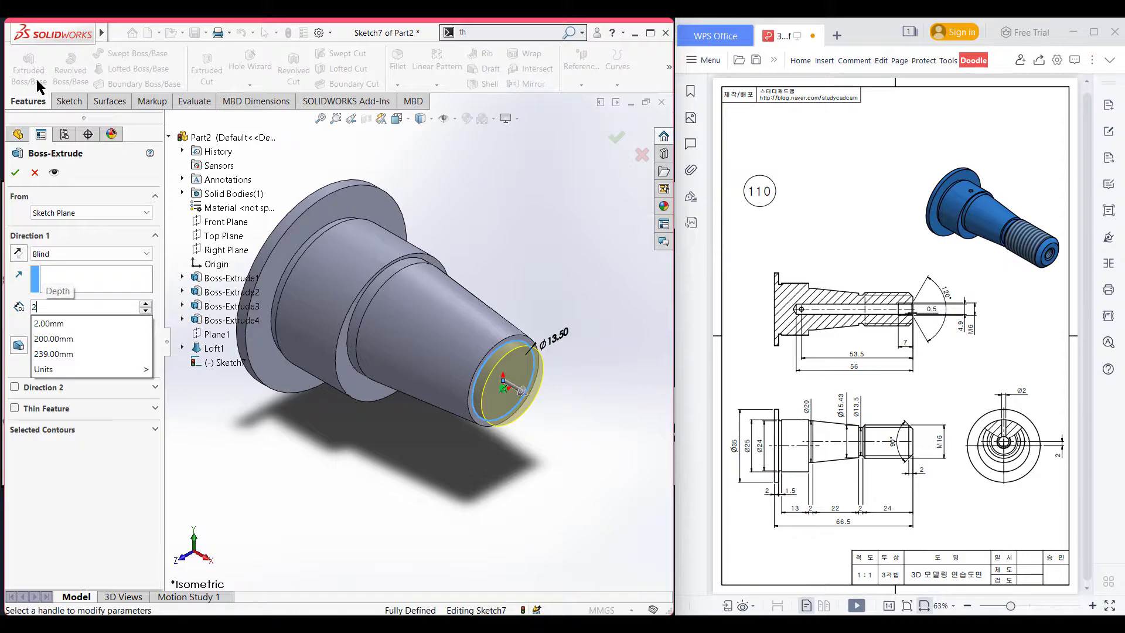
{"action": "key", "text": "Return"}
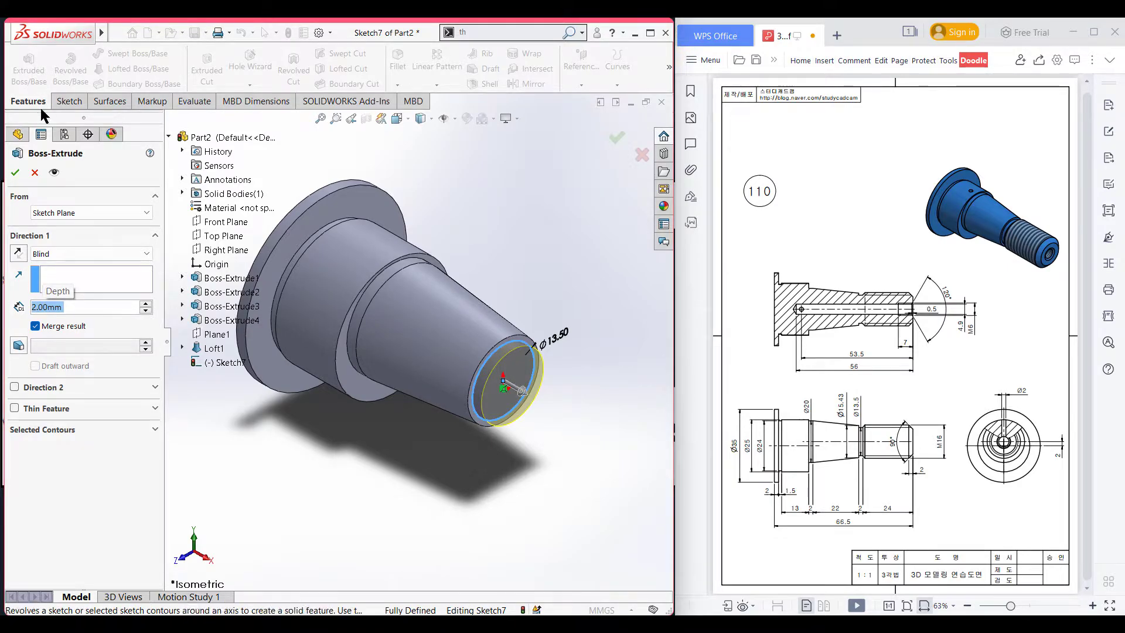
{"action": "left_click", "coordinate": [13, 170]}
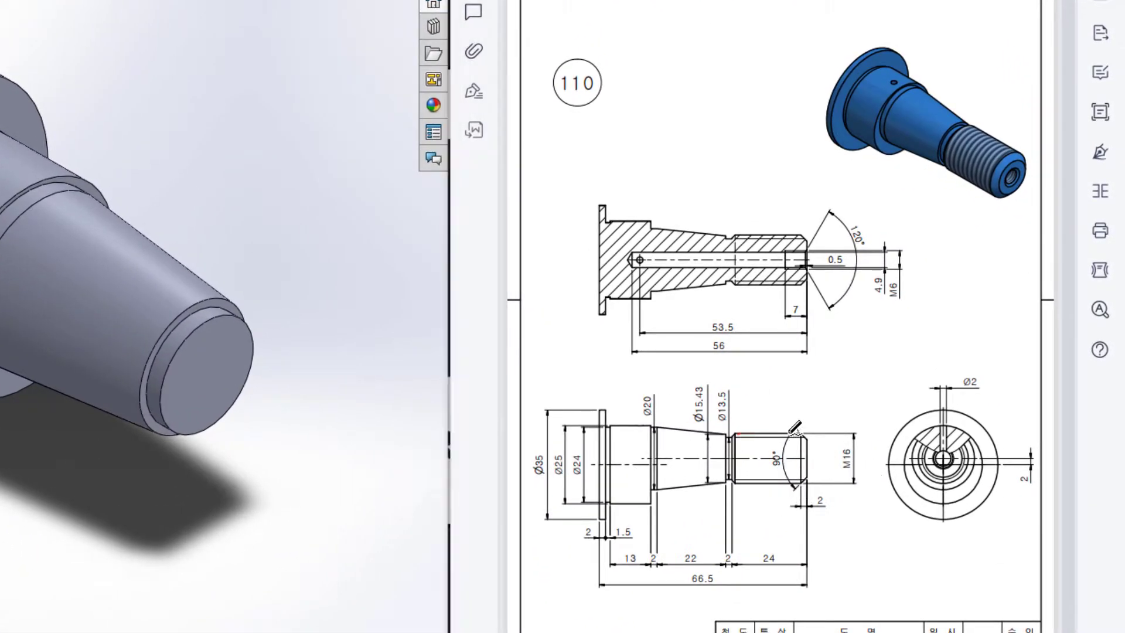
Examine the threaded section's outline, diameter callout and length on the reference drawing
{"action": "left_click_drag", "start_coordinate": [737, 433], "coordinate": [791, 434]}
{"action": "left_click_drag", "start_coordinate": [736, 484], "coordinate": [792, 484]}
{"action": "mouse_move", "coordinate": [853, 445]}
{"action": "left_mouse_down"}
{"action": "mouse_move", "coordinate": [832, 464]}
{"action": "mouse_move", "coordinate": [852, 472]}
{"action": "mouse_move", "coordinate": [855, 450]}
{"action": "left_mouse_up"}
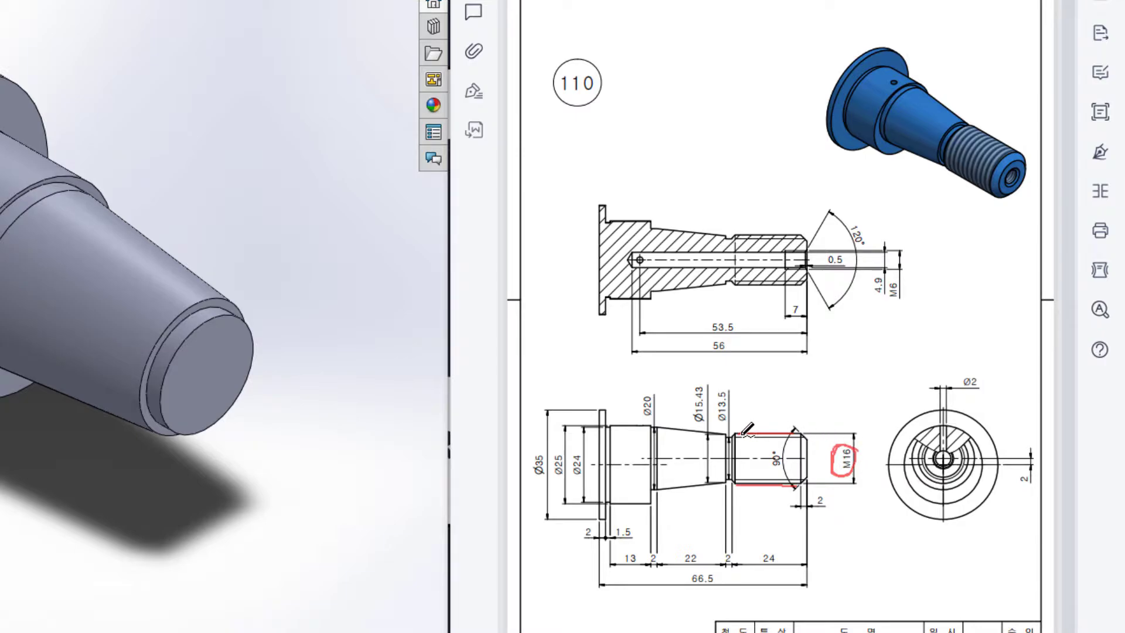
{"action": "left_click_drag", "start_coordinate": [750, 433], "coordinate": [767, 478]}
{"action": "left_click_drag", "start_coordinate": [747, 437], "coordinate": [763, 445]}
{"action": "mouse_move", "coordinate": [778, 542]}
{"action": "left_mouse_down"}
{"action": "mouse_move", "coordinate": [773, 567]}
{"action": "mouse_move", "coordinate": [763, 539]}
{"action": "left_mouse_up"}
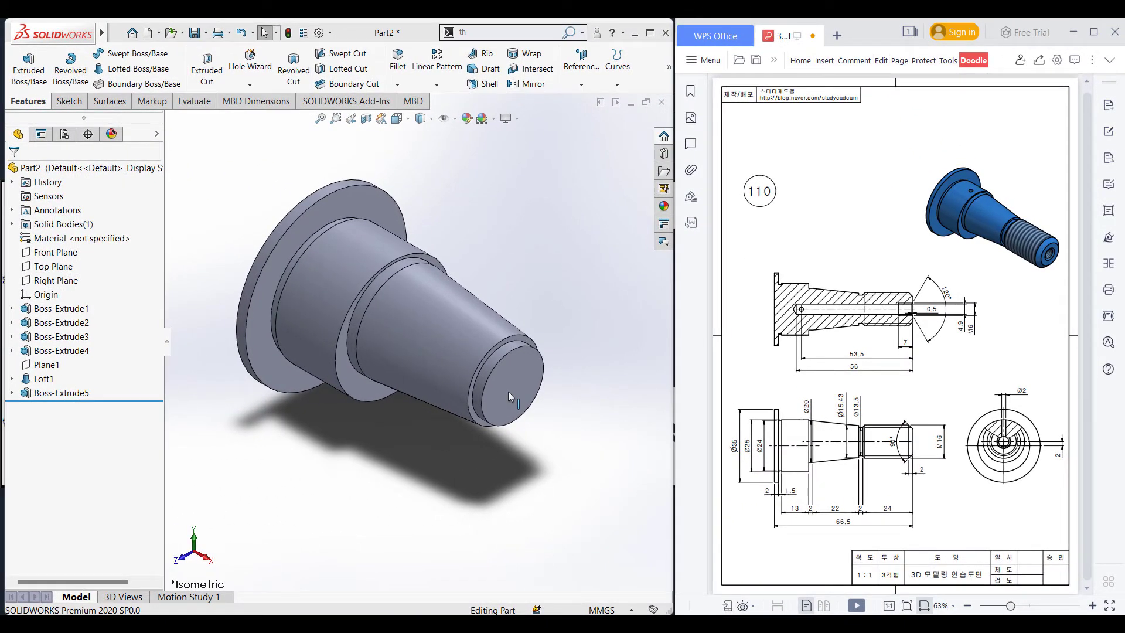
Sketch a 16 mm diameter circle on the relief neck's end face, concentric with the neck
{"action": "left_click", "coordinate": [508, 391]}
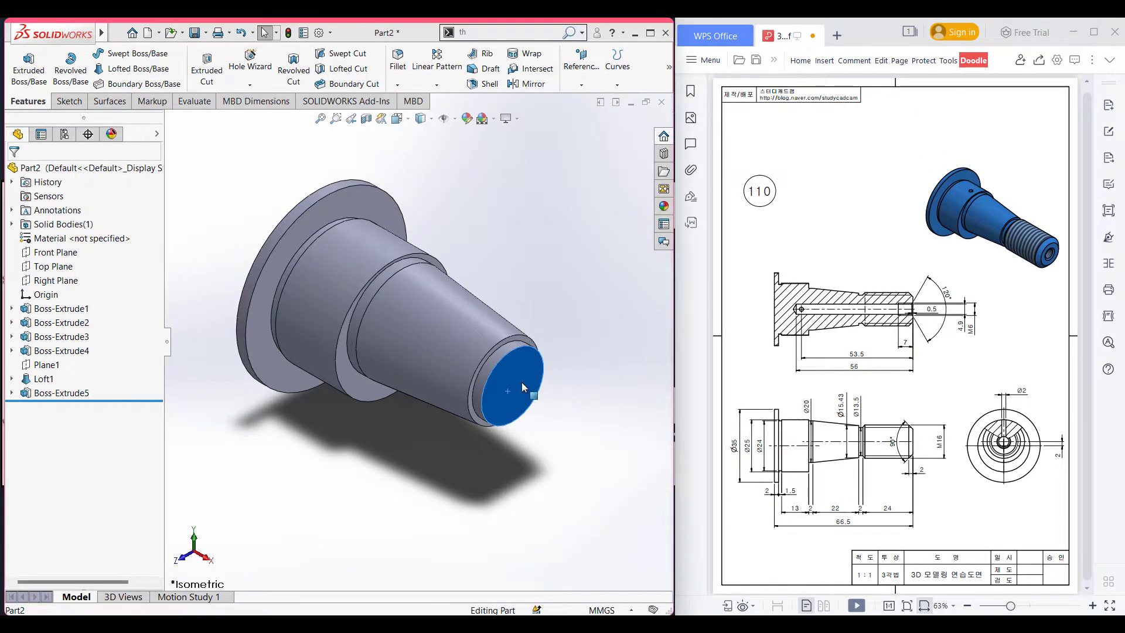
{"action": "right_click", "coordinate": [521, 382]}
{"action": "left_click", "coordinate": [545, 360]}
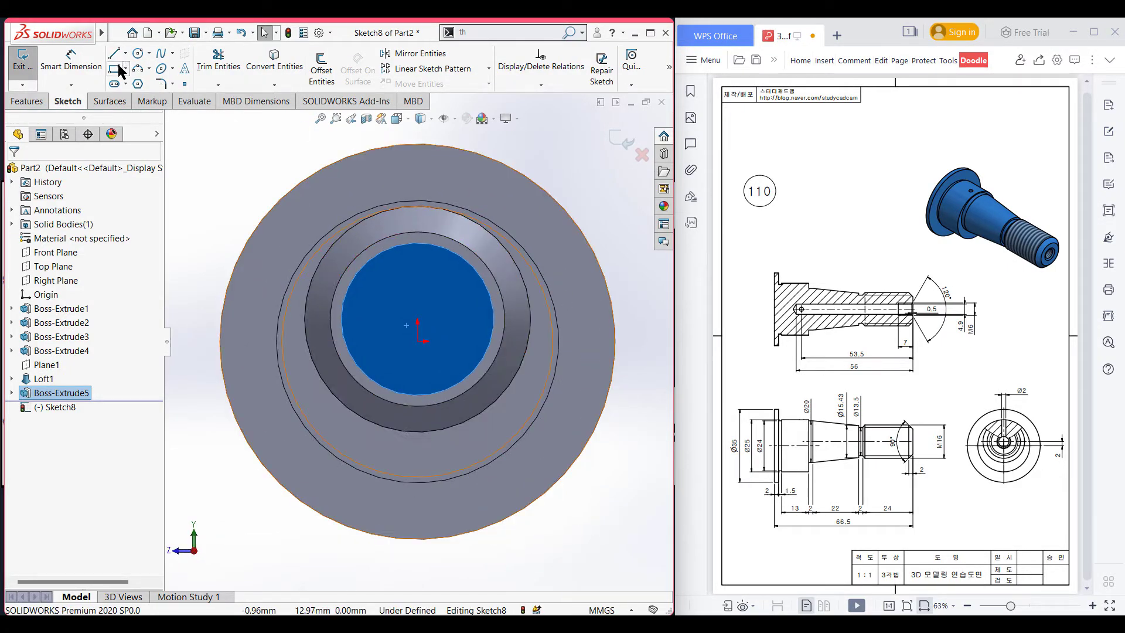
{"action": "left_click", "coordinate": [138, 53]}
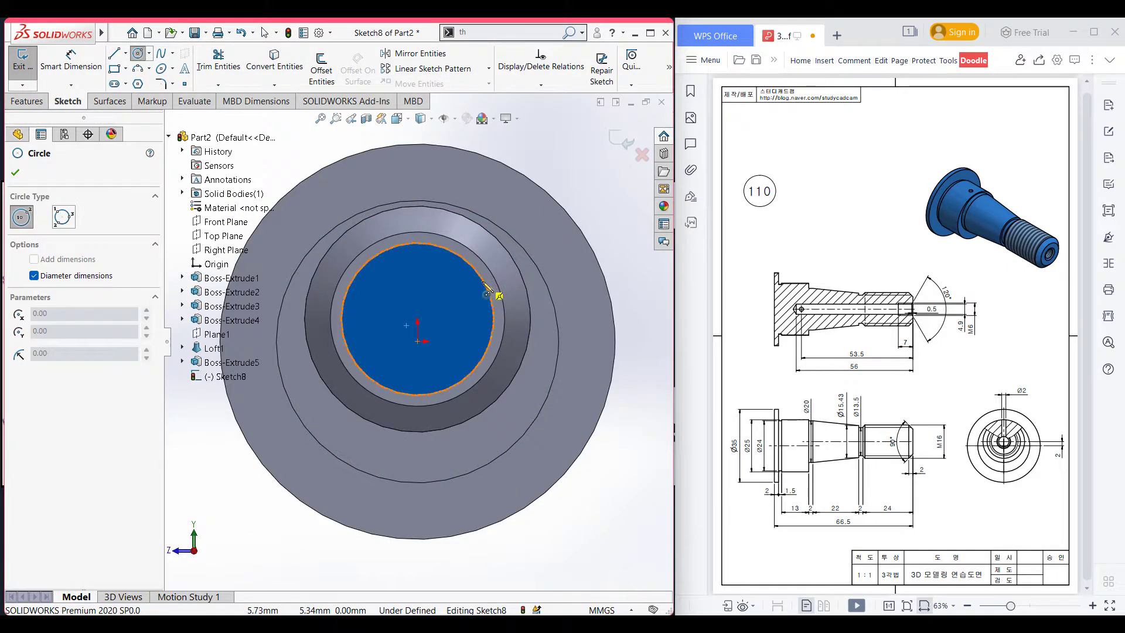
{"action": "left_click", "coordinate": [417, 319]}
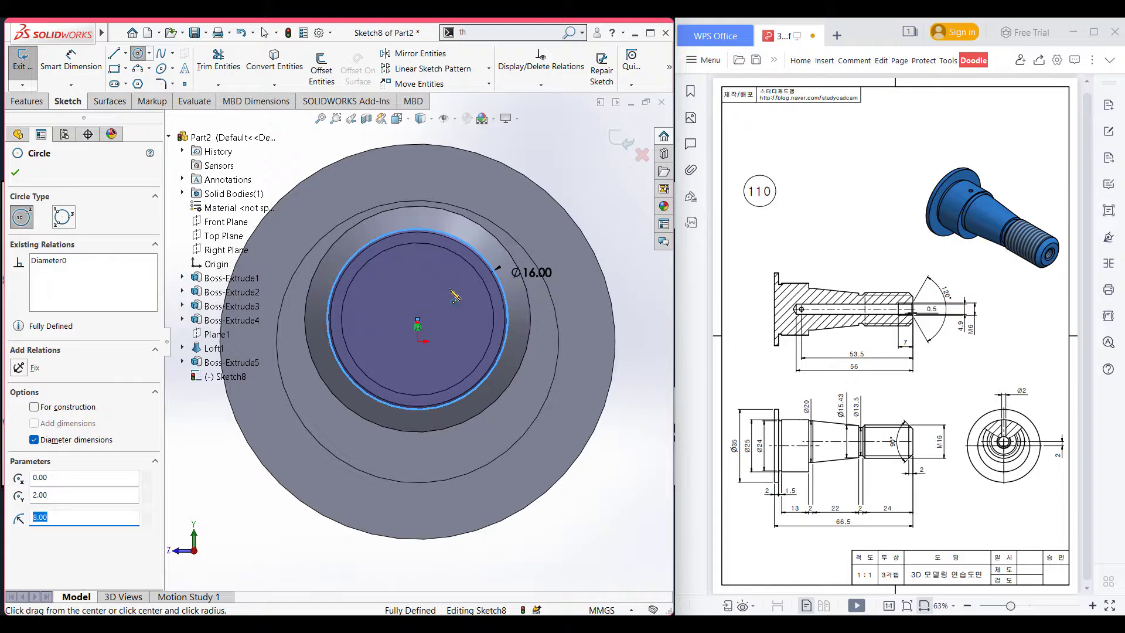
Extrude the 16 mm circle 24 mm outward as a boss to form the thread section
{"action": "key", "text": "ctrl+7"}
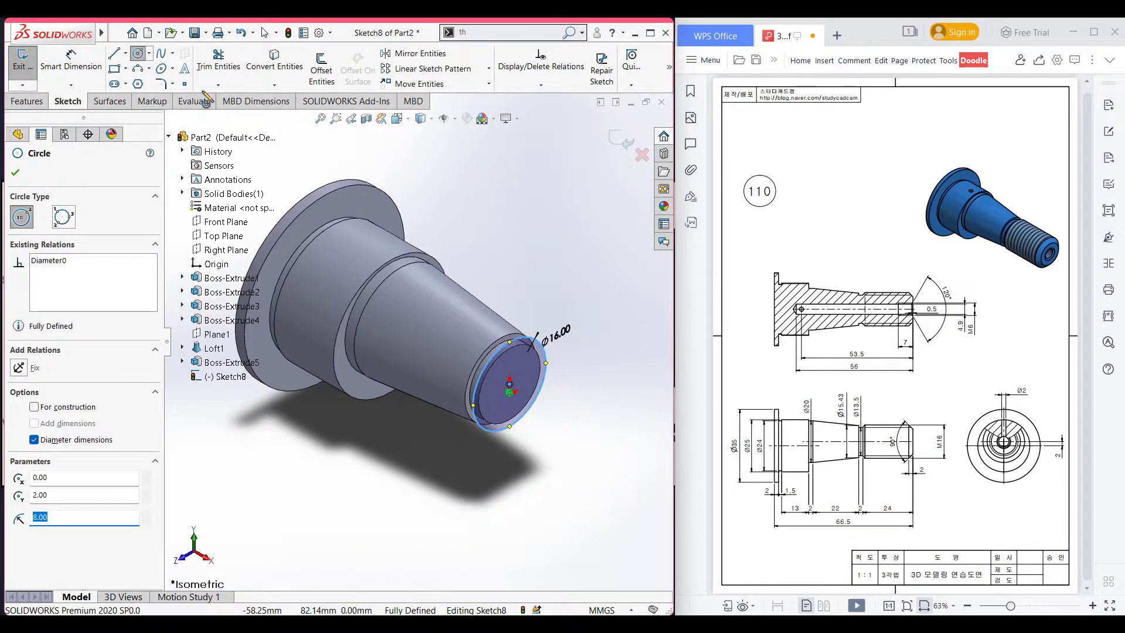
{"action": "left_click", "coordinate": [27, 101]}
{"action": "left_click", "coordinate": [30, 73]}
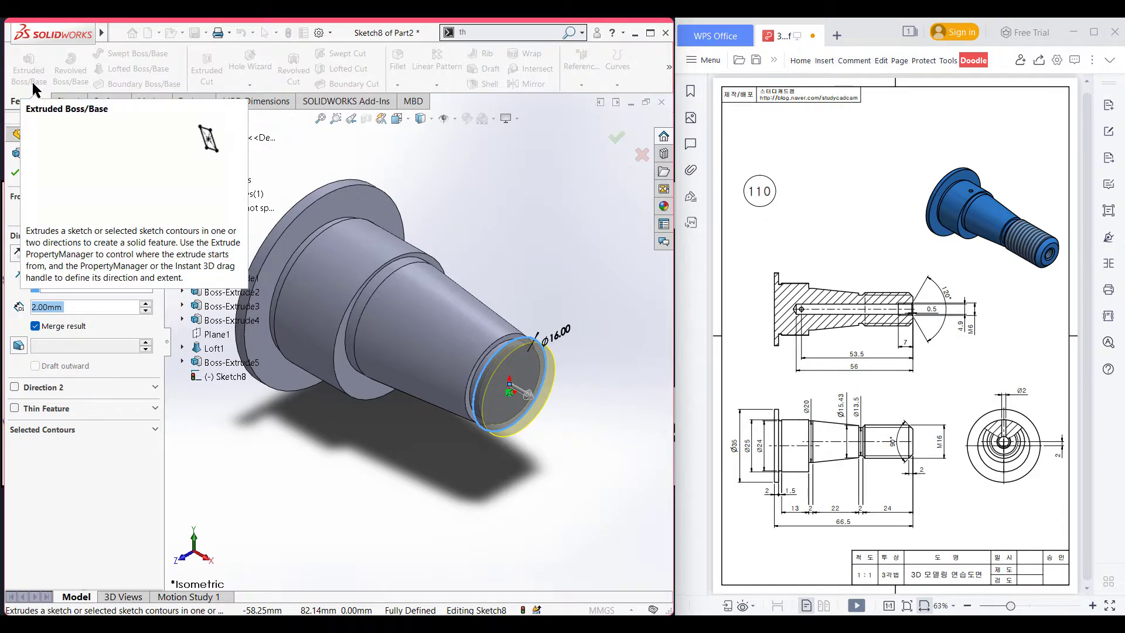
{"action": "type", "text": "24"}
{"action": "key", "text": "Return"}
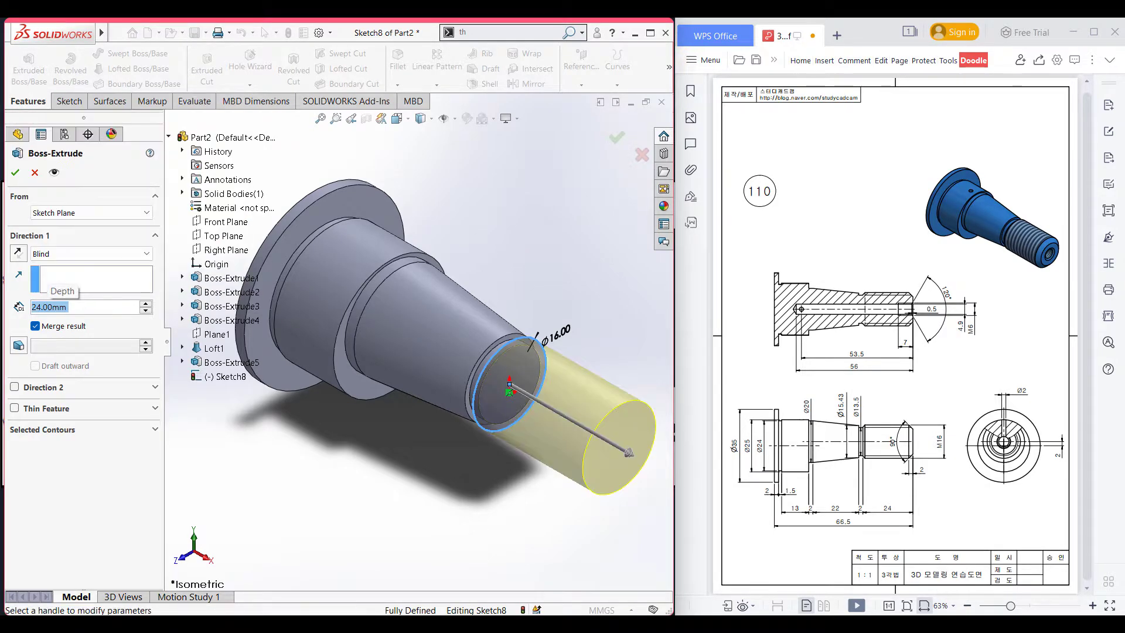
{"action": "left_click", "coordinate": [15, 173]}
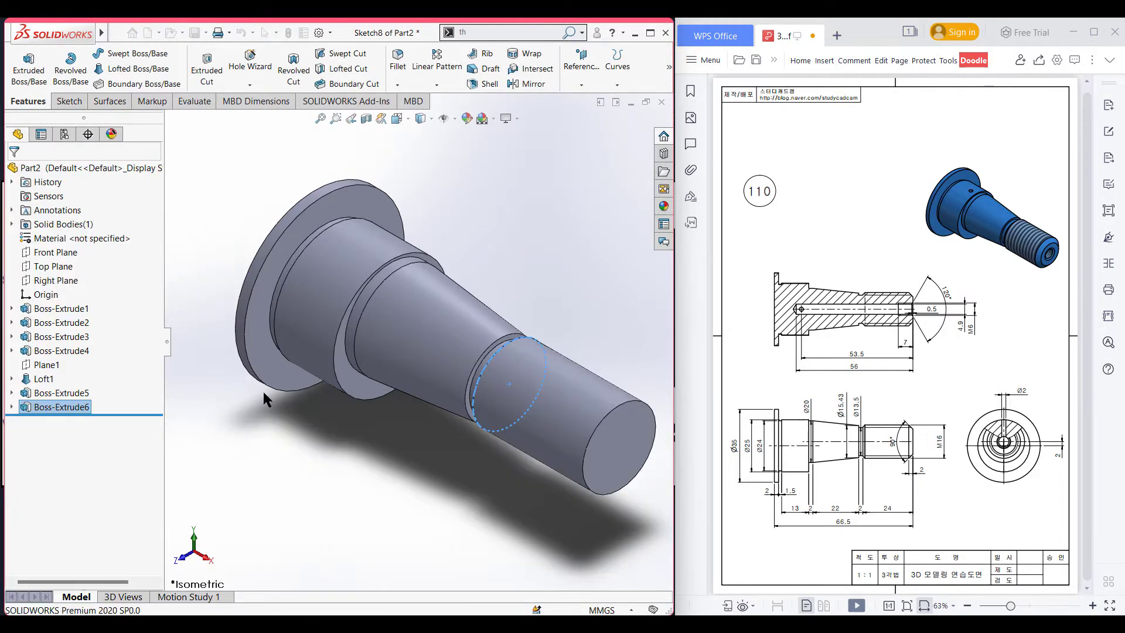
{"action": "left_click", "coordinate": [357, 453]}
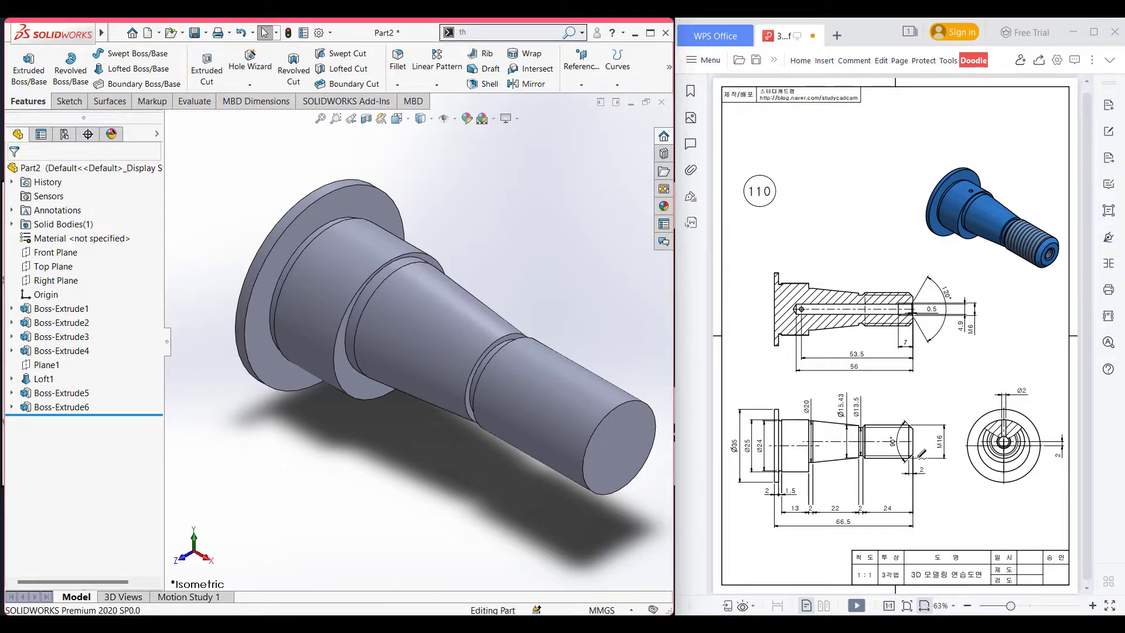
Examine the shaft end's chamfer angle and length on the reference drawing
{"action": "left_click_drag", "start_coordinate": [916, 455], "coordinate": [902, 466]}
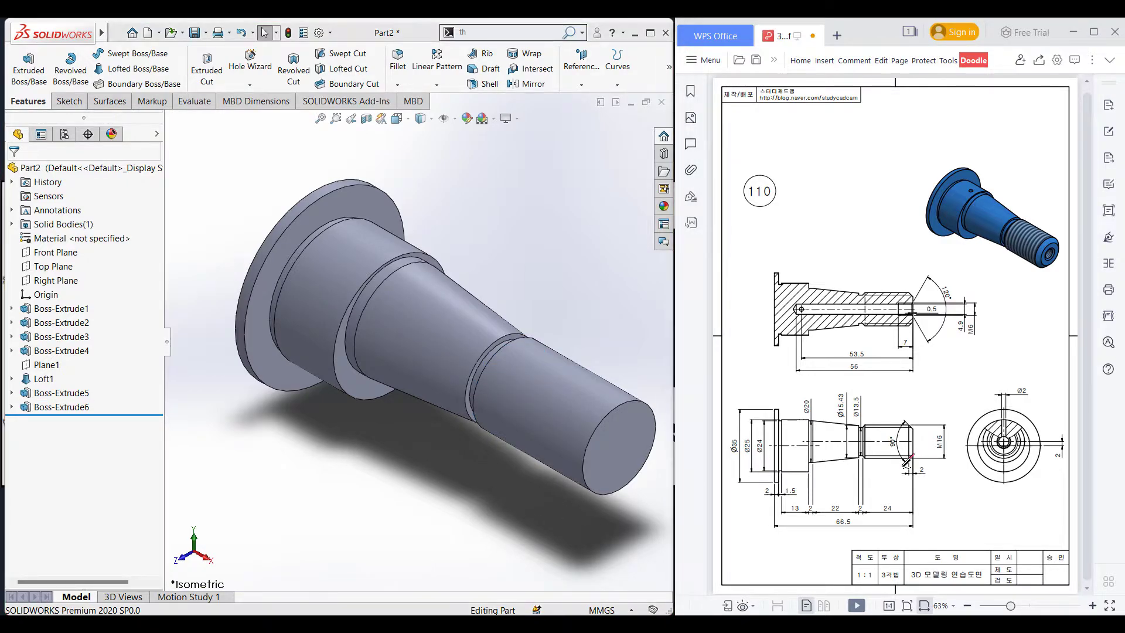
{"action": "left_click_drag", "start_coordinate": [900, 415], "coordinate": [912, 426]}
{"action": "mouse_move", "coordinate": [917, 454]}
{"action": "left_mouse_down"}
{"action": "mouse_move", "coordinate": [933, 440]}
{"action": "mouse_move", "coordinate": [895, 456]}
{"action": "mouse_move", "coordinate": [903, 423]}
{"action": "left_mouse_up"}
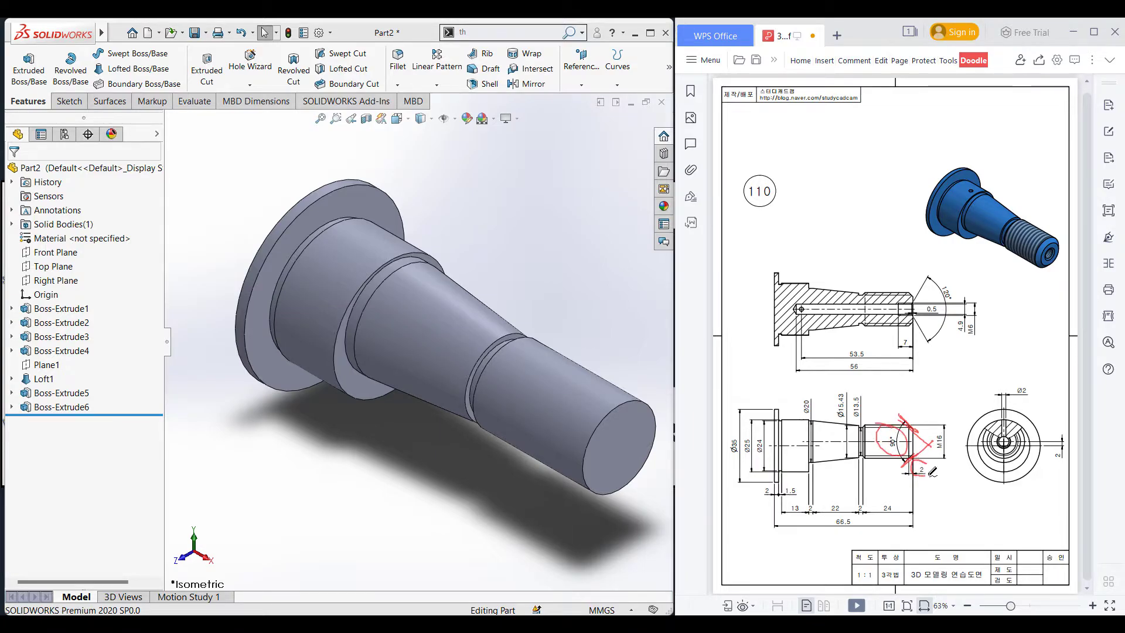
{"action": "left_click_drag", "start_coordinate": [930, 474], "coordinate": [923, 462]}
{"action": "left_click_drag", "start_coordinate": [901, 448], "coordinate": [903, 458]}
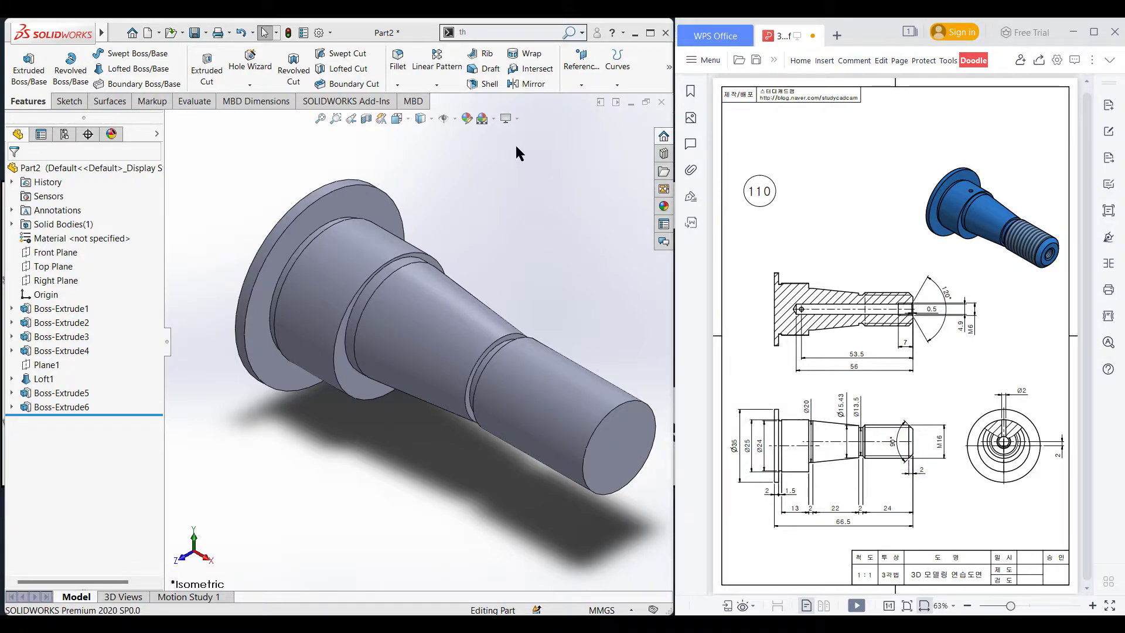
Chamfer the outer end edge of the 16 mm section with a 2 mm distance at 45 degrees
{"action": "left_click", "coordinate": [398, 86]}
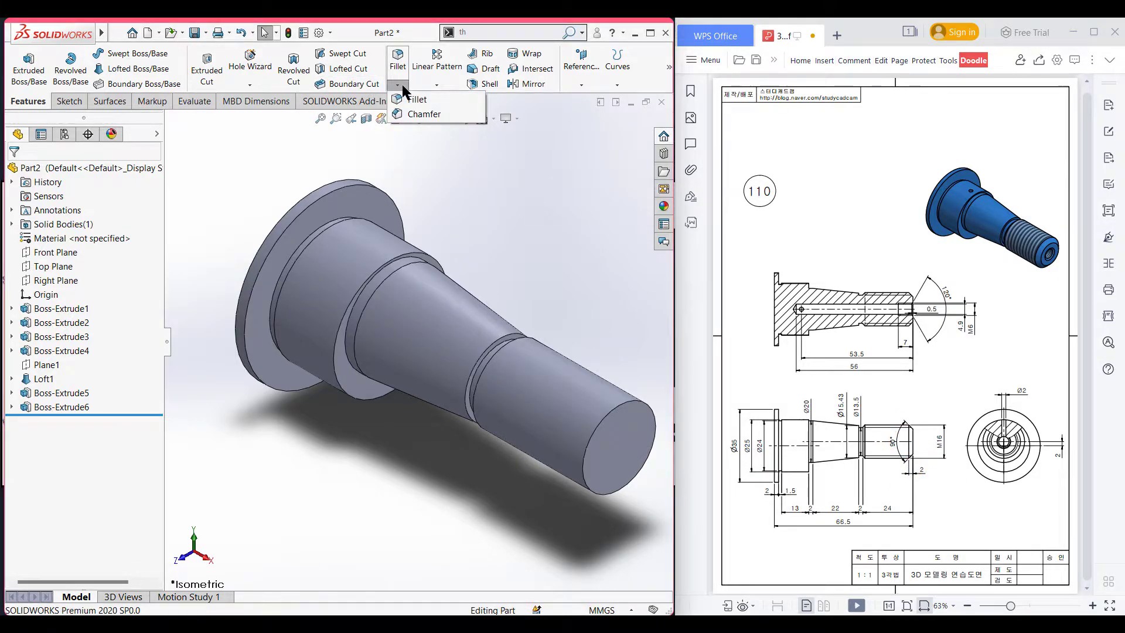
{"action": "left_click", "coordinate": [408, 115]}
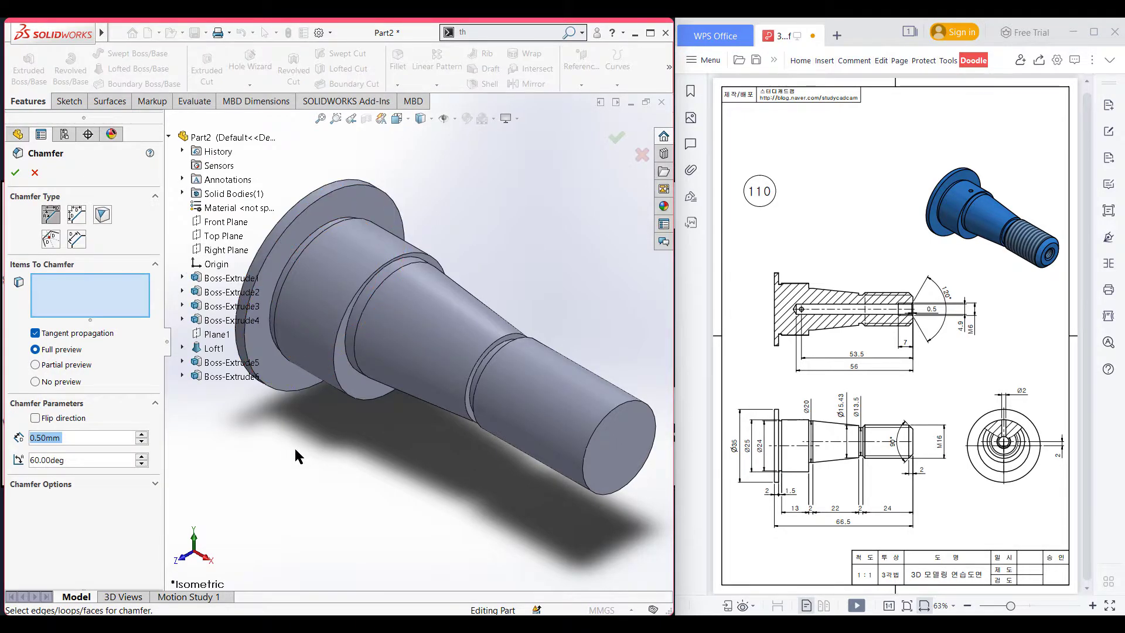
{"action": "type", "text": "2"}
{"action": "key", "text": "Return"}
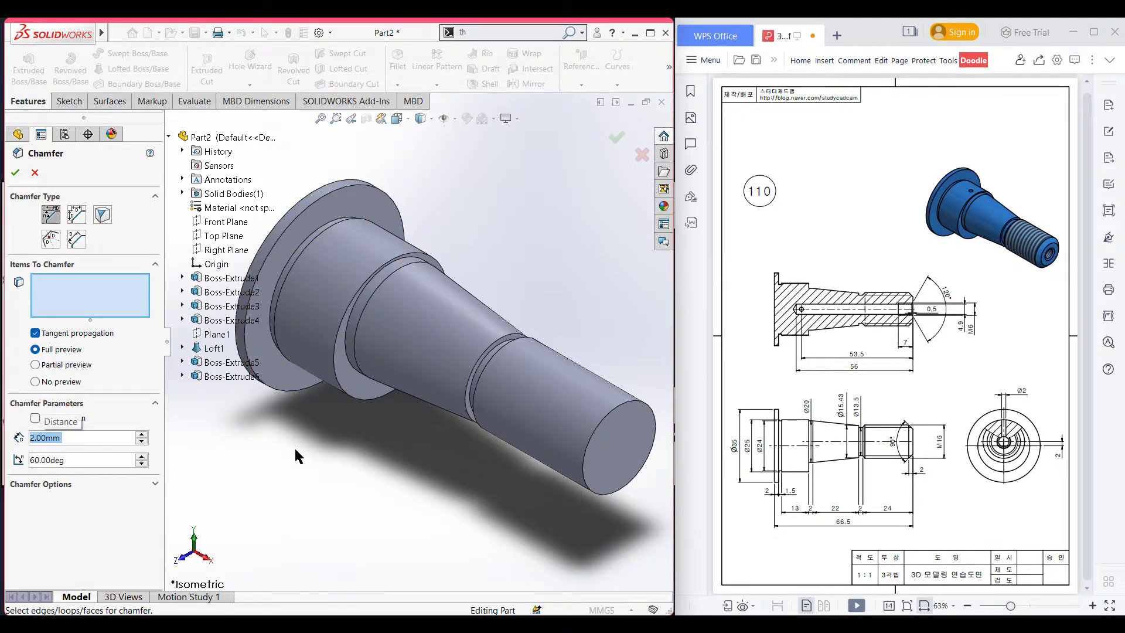
{"action": "left_click", "coordinate": [69, 462]}
{"action": "double_click", "coordinate": [74, 462]}
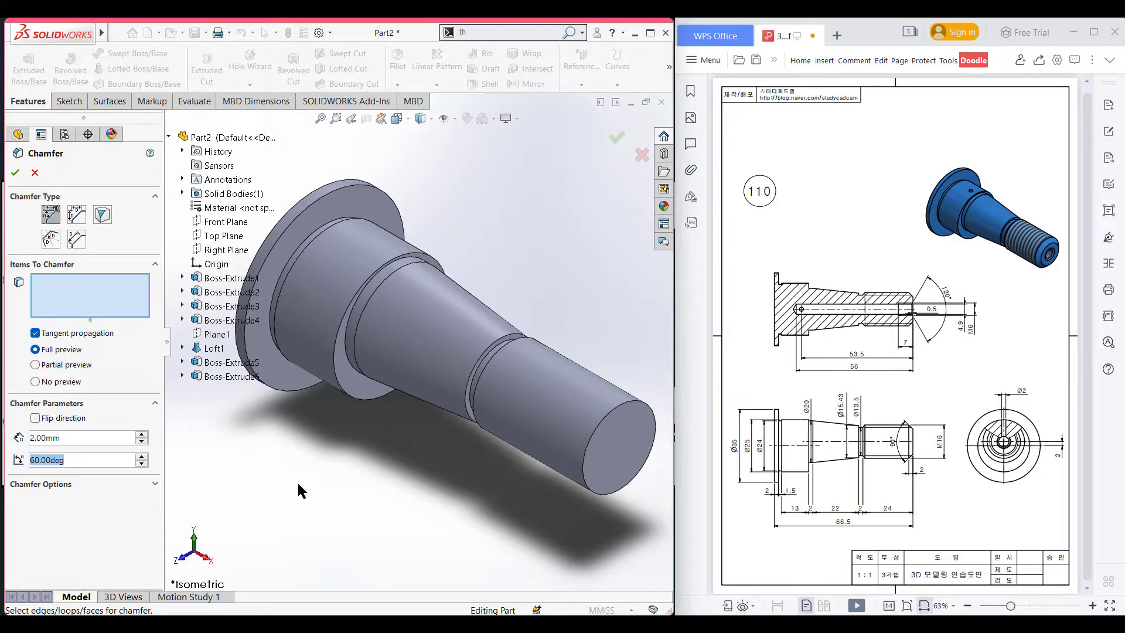
{"action": "type", "text": "45"}
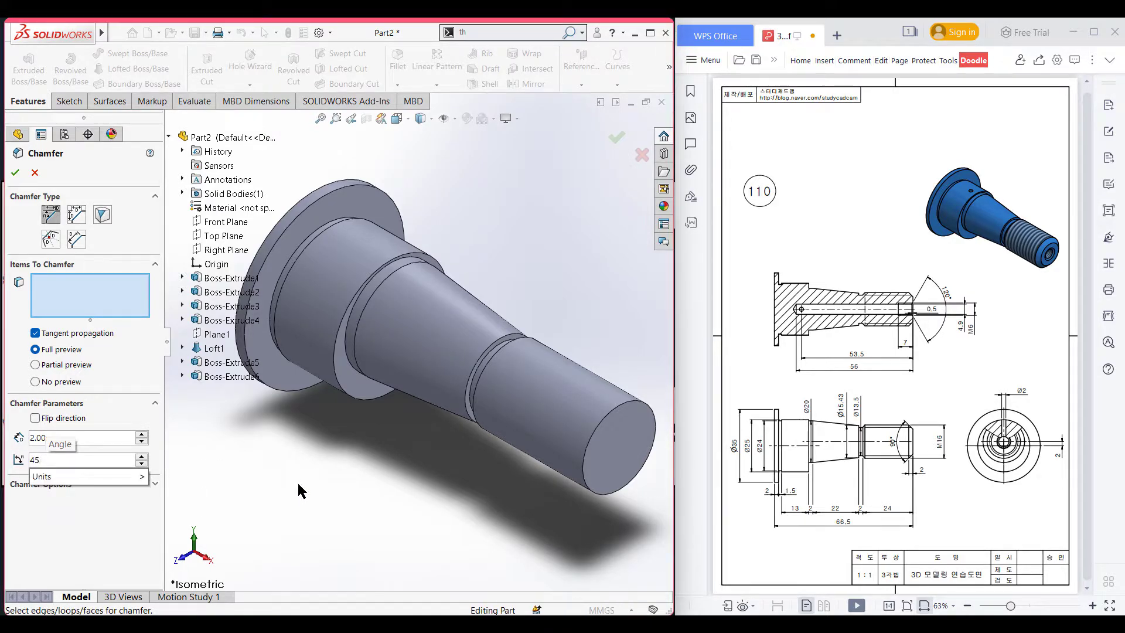
{"action": "key", "text": "Return"}
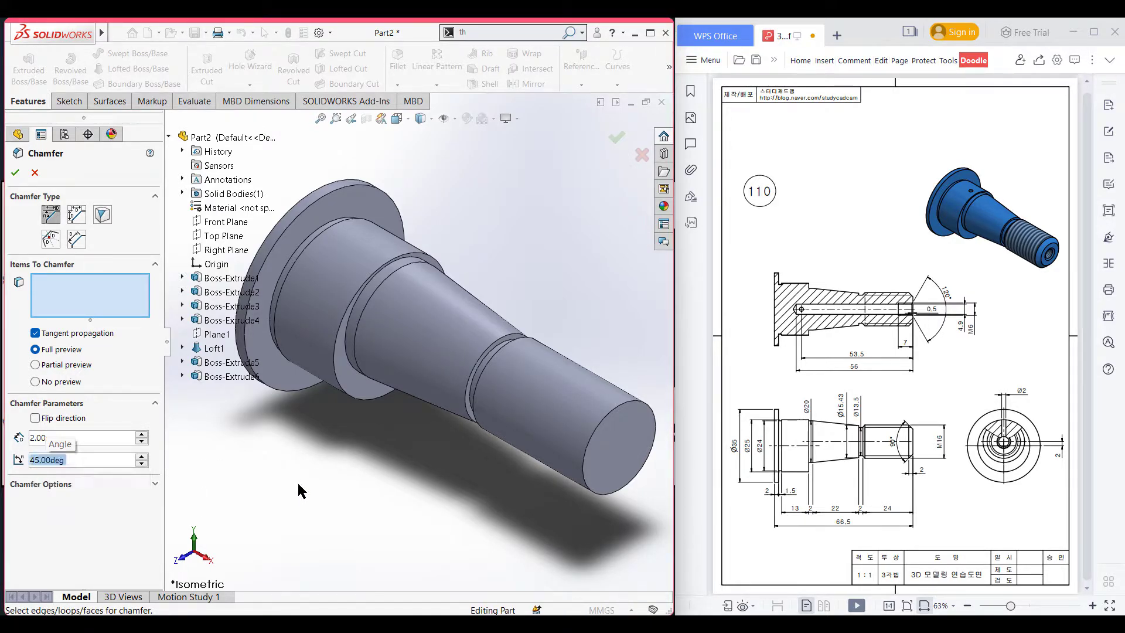
{"action": "left_click", "coordinate": [603, 419]}
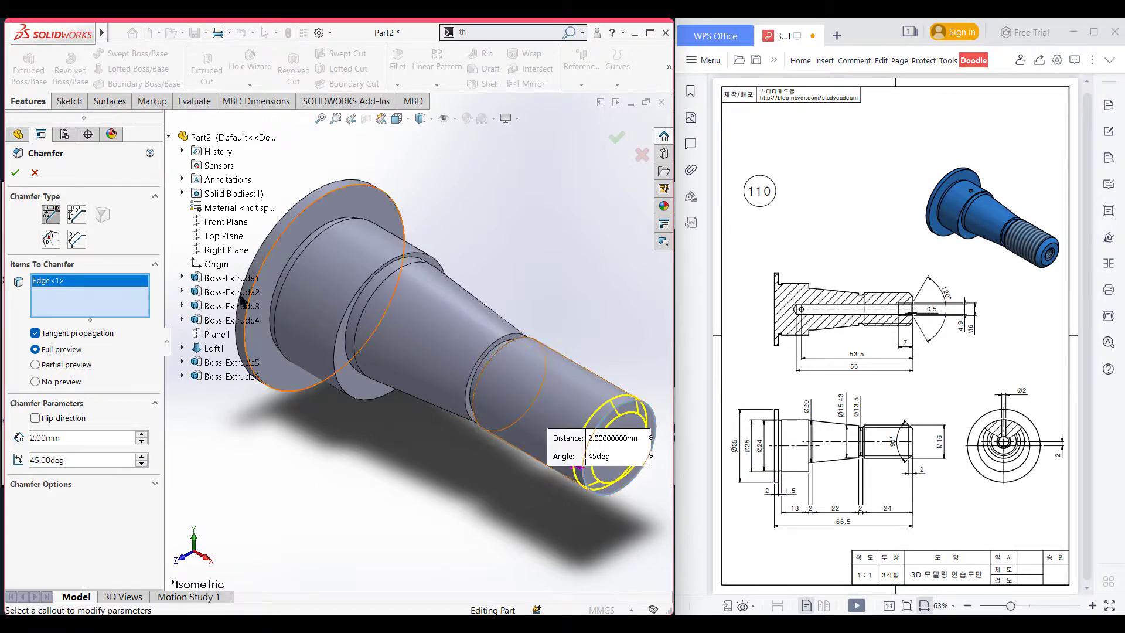
{"action": "left_click", "coordinate": [15, 174]}
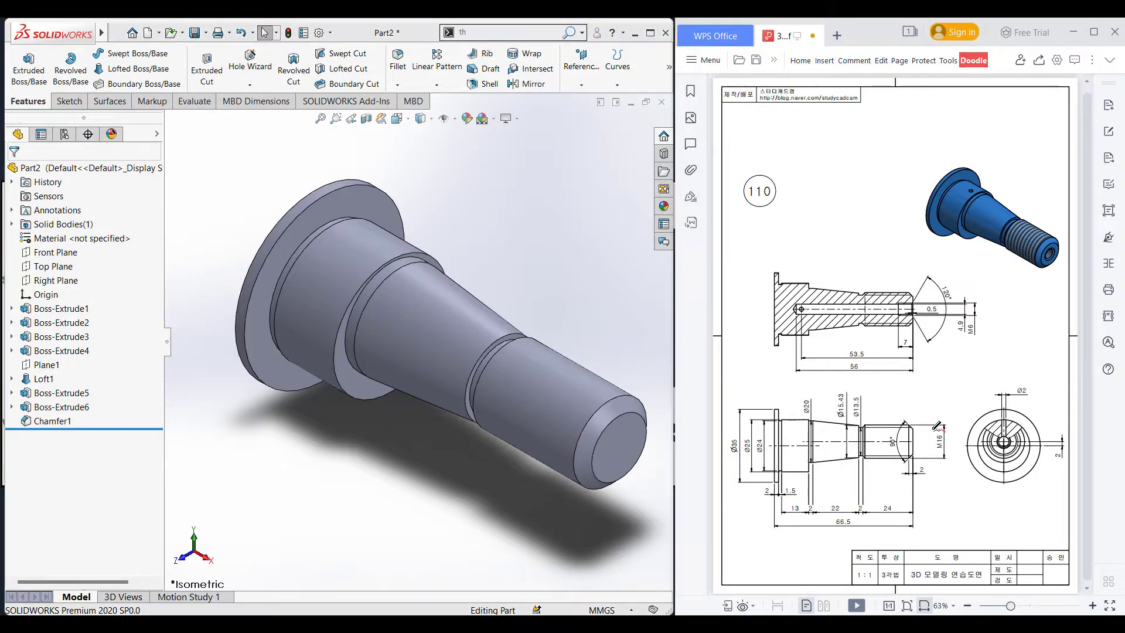
Examine the external thread callout and the threaded end in the drawing's isometric view, clearing the markings
{"action": "mouse_move", "coordinate": [944, 429]}
{"action": "left_mouse_down"}
{"action": "mouse_move", "coordinate": [928, 454]}
{"action": "mouse_move", "coordinate": [953, 440]}
{"action": "mouse_move", "coordinate": [947, 430]}
{"action": "left_mouse_up"}
{"action": "mouse_move", "coordinate": [1008, 232]}
{"action": "left_mouse_down"}
{"action": "mouse_move", "coordinate": [1027, 262]}
{"action": "mouse_move", "coordinate": [1022, 212]}
{"action": "left_mouse_up"}
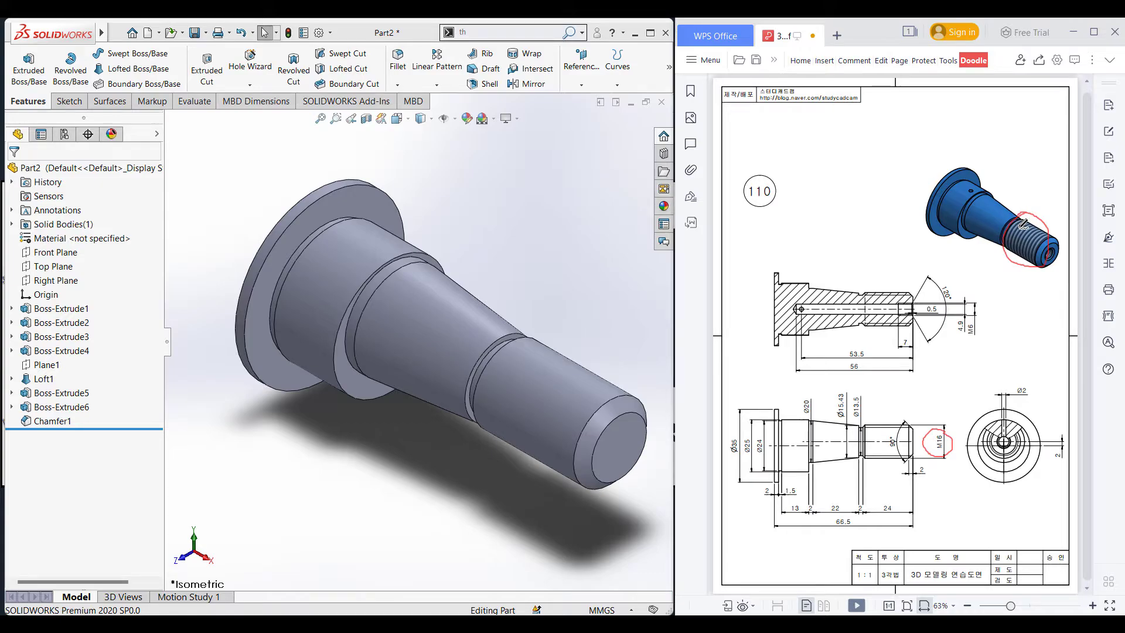
{"action": "key", "text": "ctrl+z"}
{"action": "key", "text": "ctrl+z"}
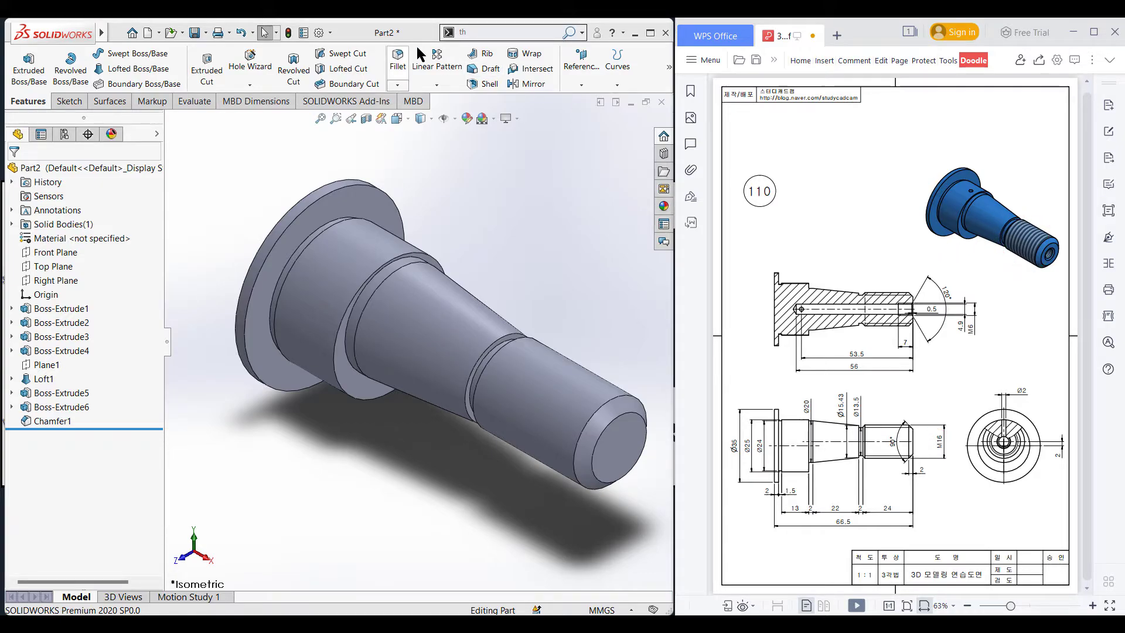
Cut a Metric Die M16x2.0 thread with a 20 mm blind depth, starting from the chamfer's outer circular edge
{"action": "left_click", "coordinate": [484, 32]}
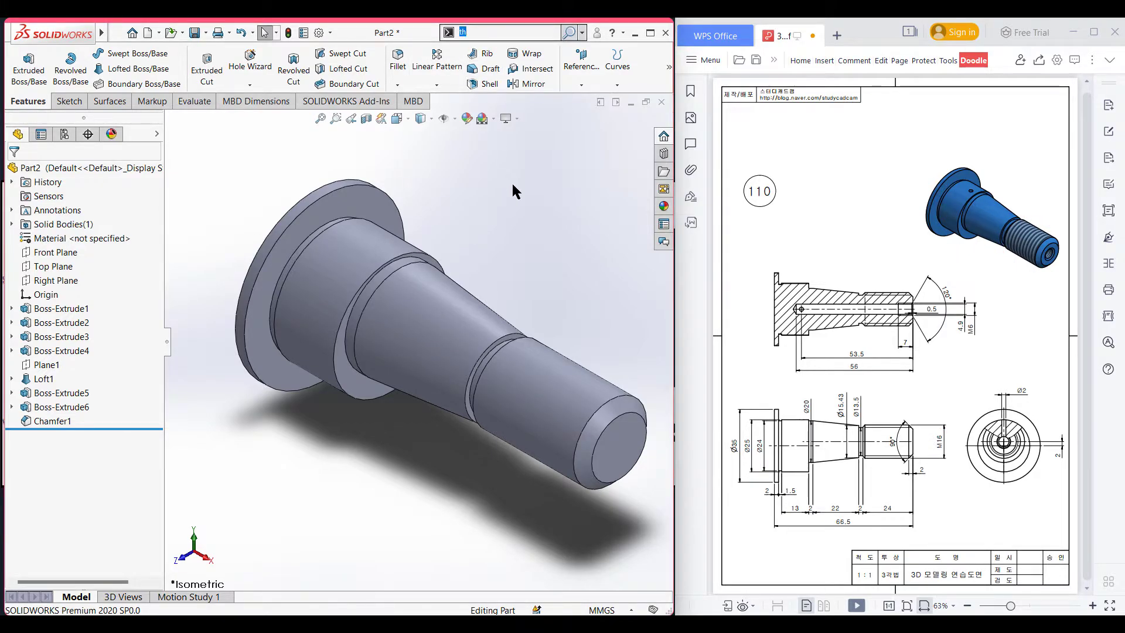
{"action": "key", "text": "BackSpace"}
{"action": "type", "text": "thre"}
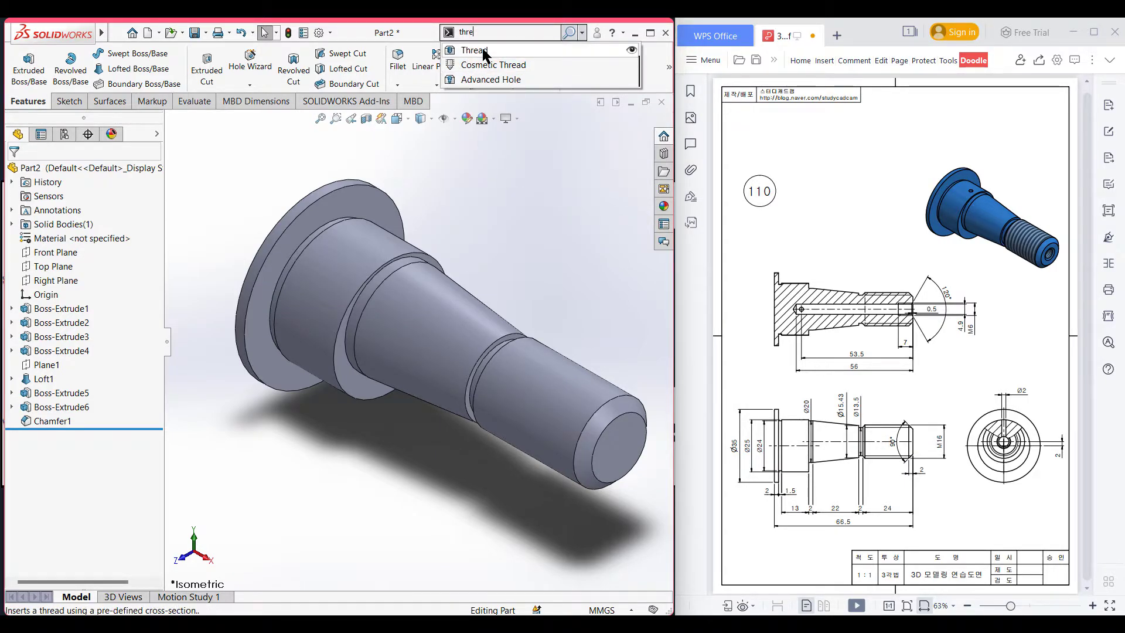
{"action": "left_click", "coordinate": [484, 51]}
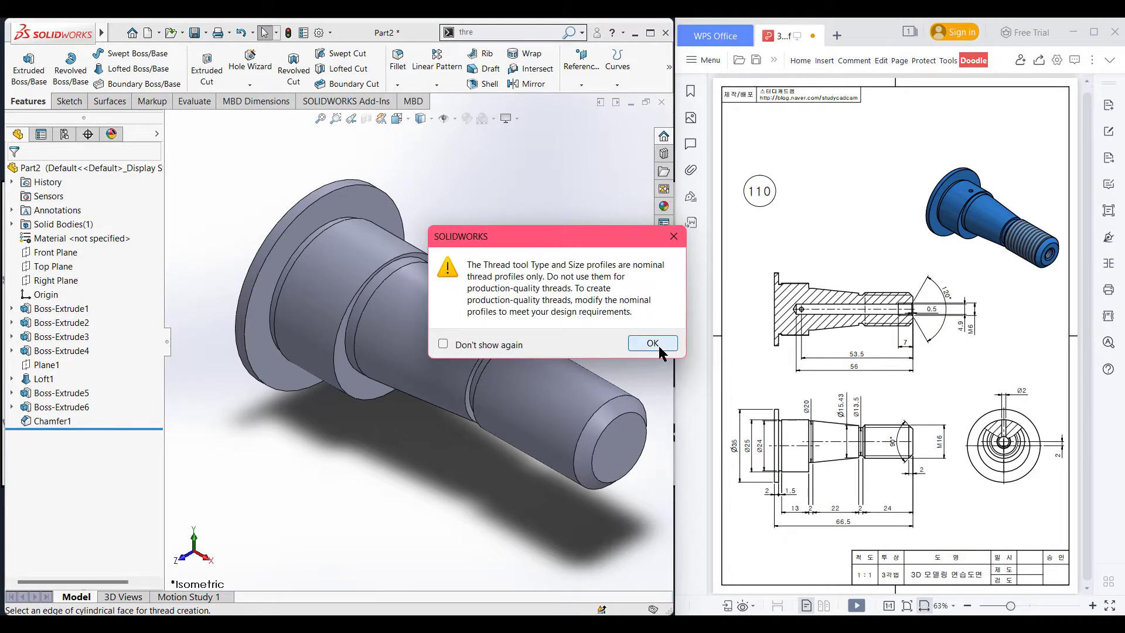
{"action": "left_click", "coordinate": [651, 343]}
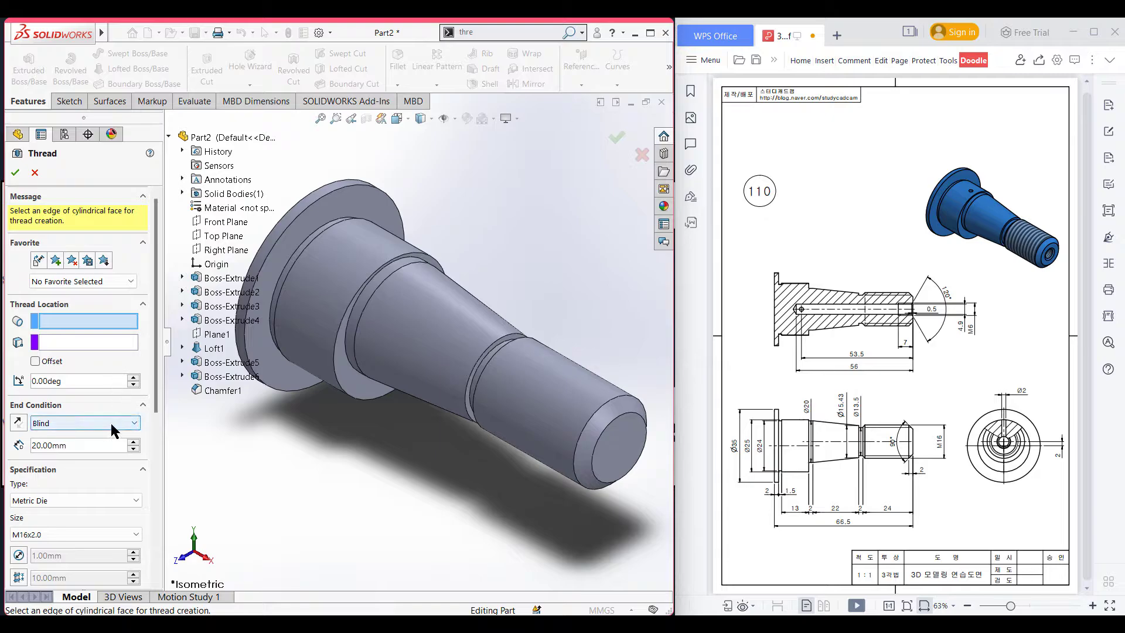
{"action": "left_click", "coordinate": [91, 535]}
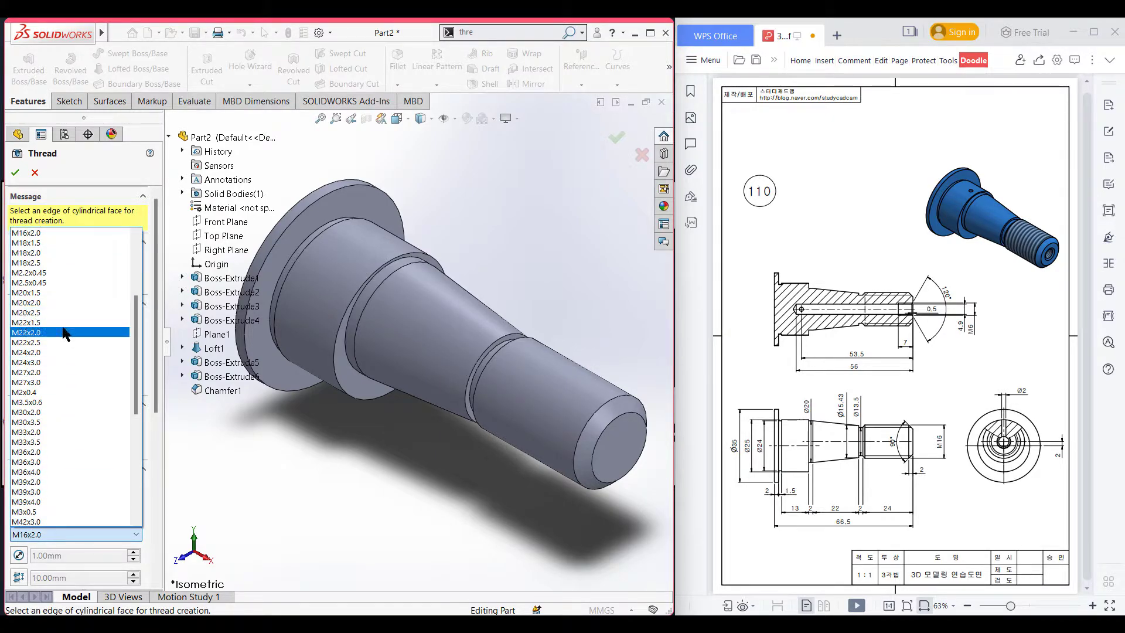
{"action": "left_click", "coordinate": [49, 234]}
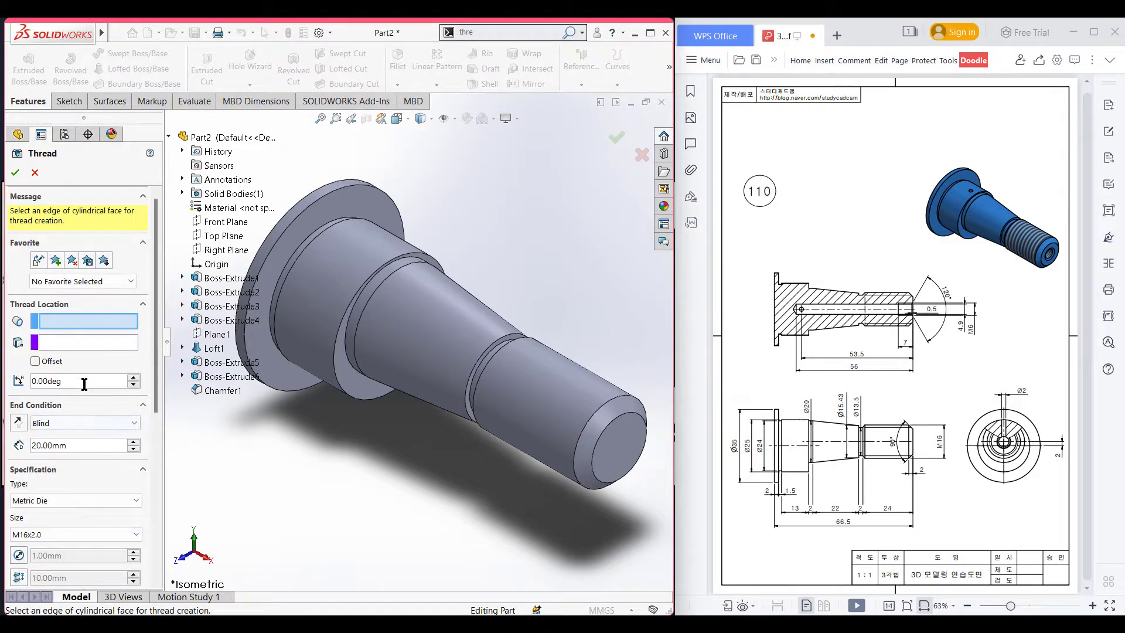
{"action": "left_click", "coordinate": [588, 417]}
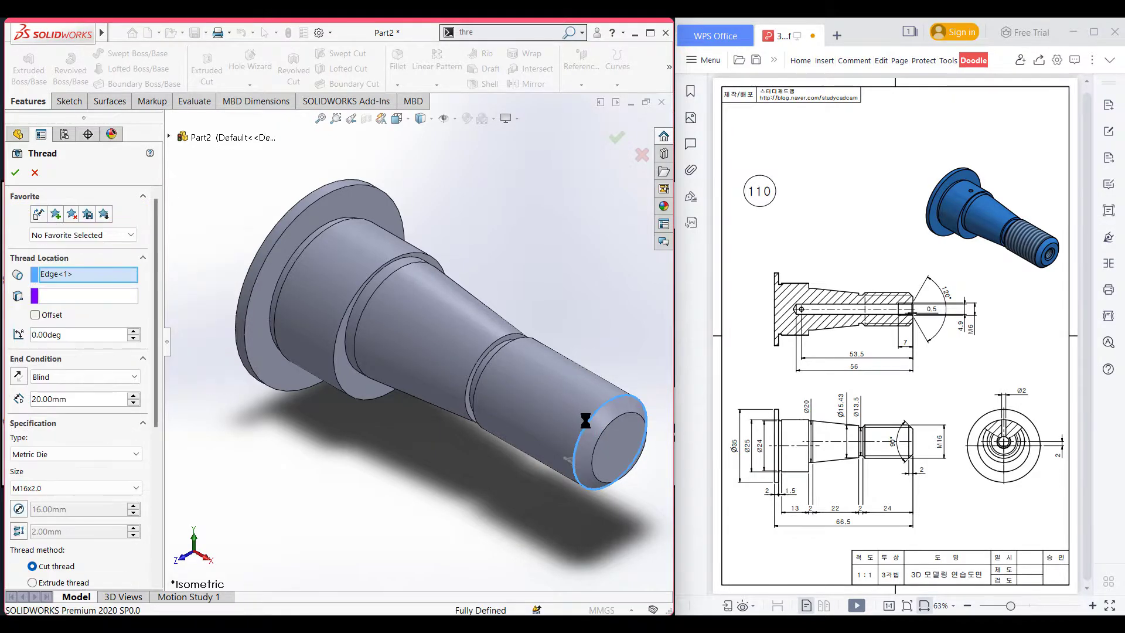
{"action": "left_click", "coordinate": [393, 121]}
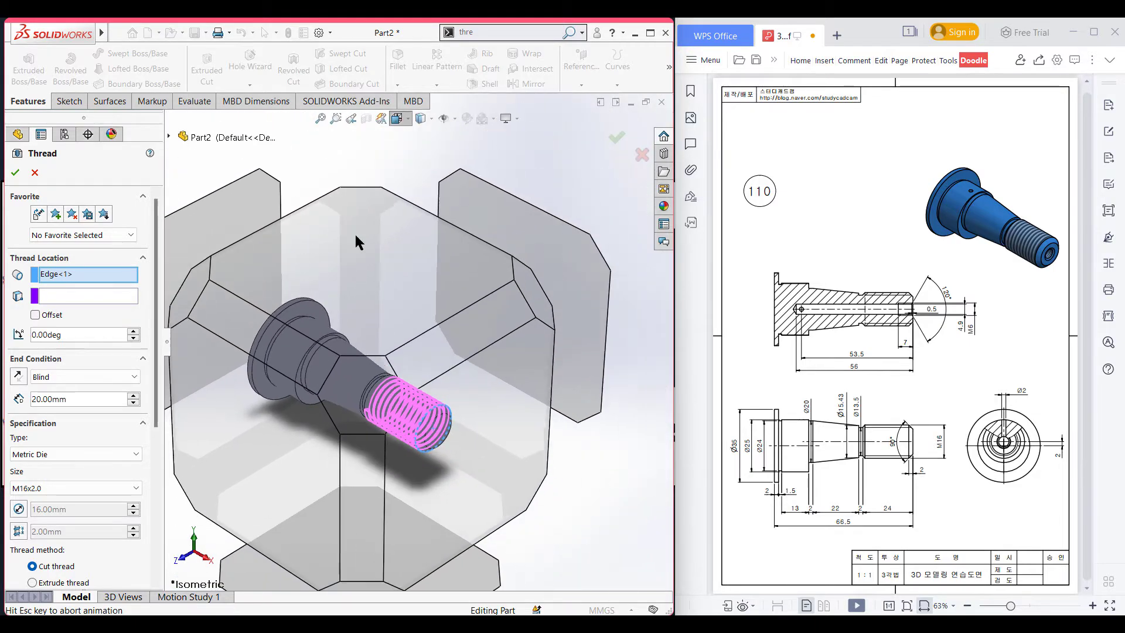
{"action": "left_click", "coordinate": [267, 460]}
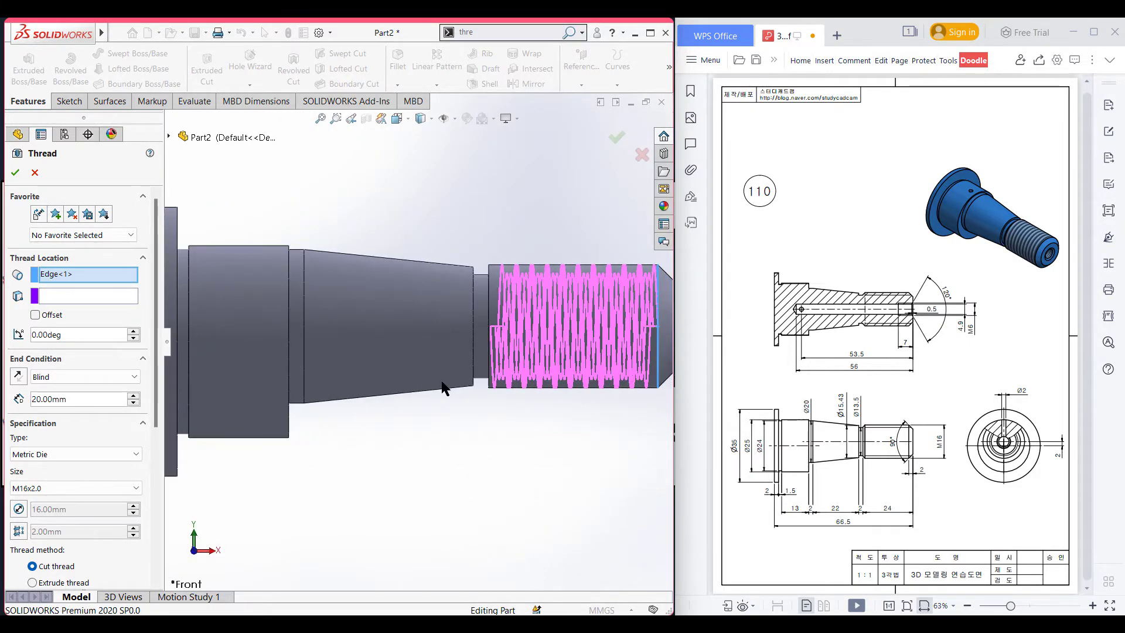
{"action": "middle_click_drag", "start_coordinate": [593, 427], "coordinate": [505, 514]}
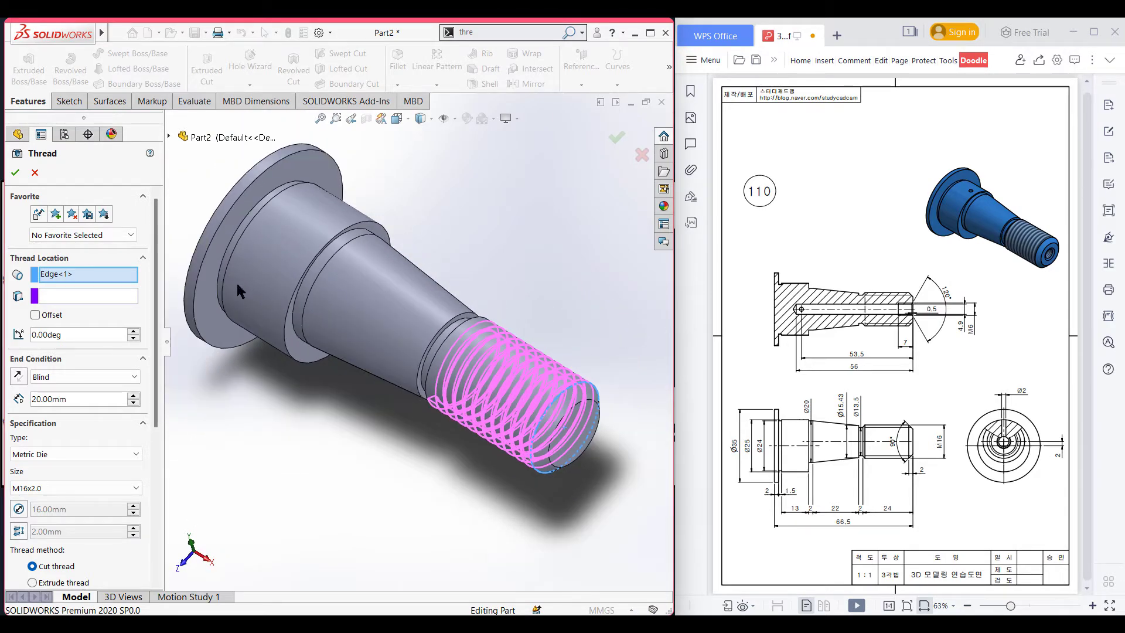
{"action": "left_click", "coordinate": [15, 173]}
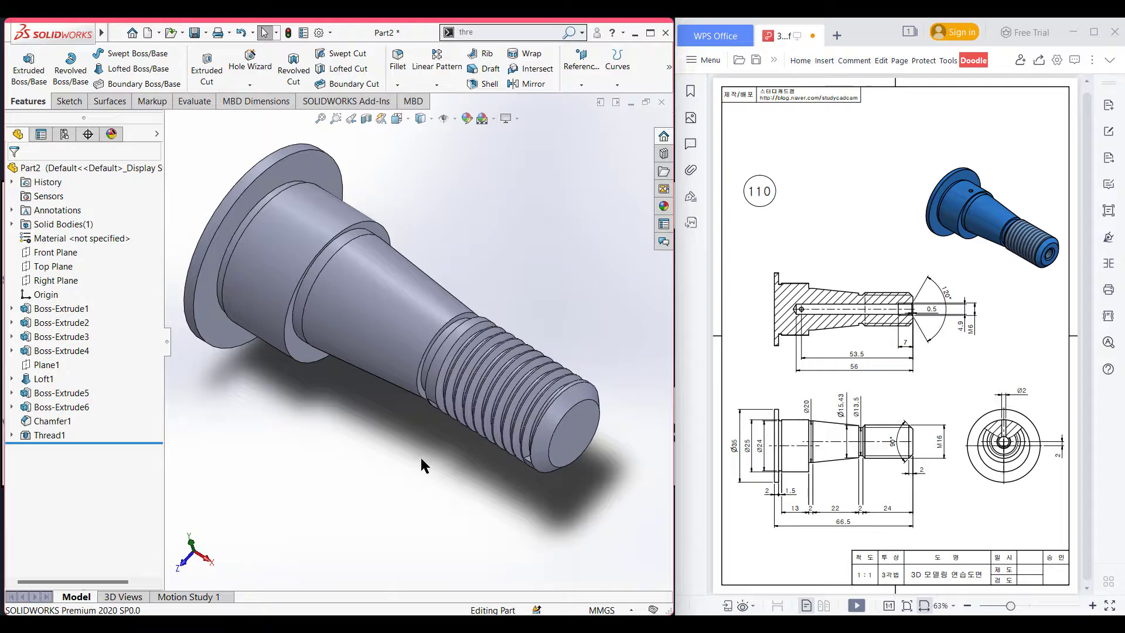
Inspect both ends of the cut thread for uncut material near the chamfer and relief neck
{"action": "middle_click_drag", "start_coordinate": [421, 458], "coordinate": [574, 366]}
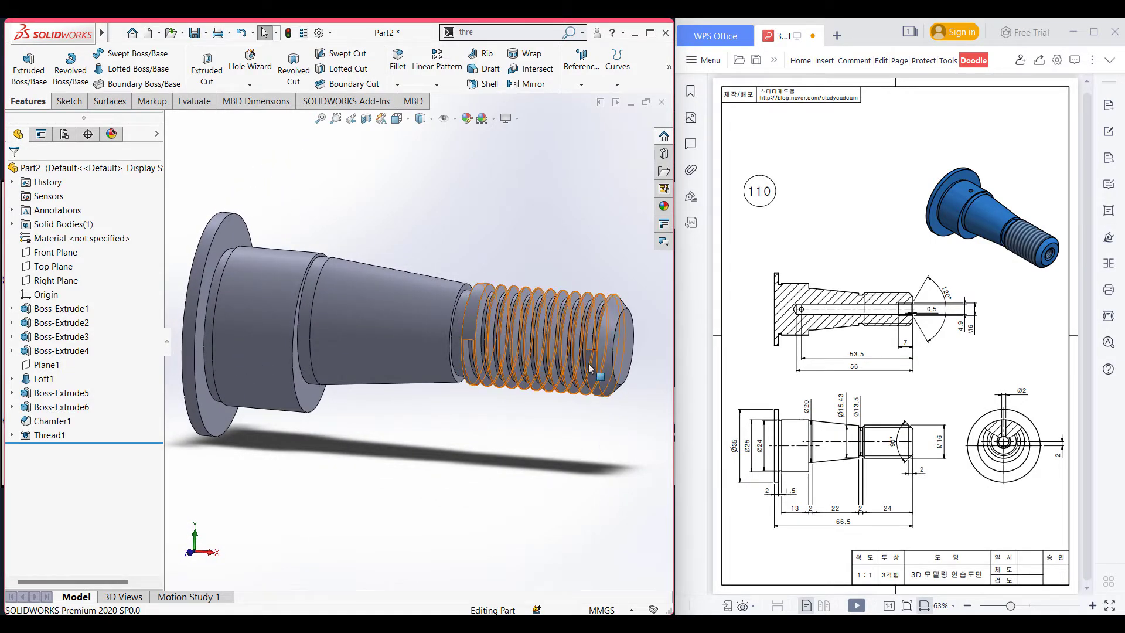
{"action": "middle_click_drag", "start_coordinate": [589, 424], "coordinate": [601, 405]}
{"action": "scroll", "coordinate": [607, 412], "scroll_direction": "down", "scroll_amount": 6}
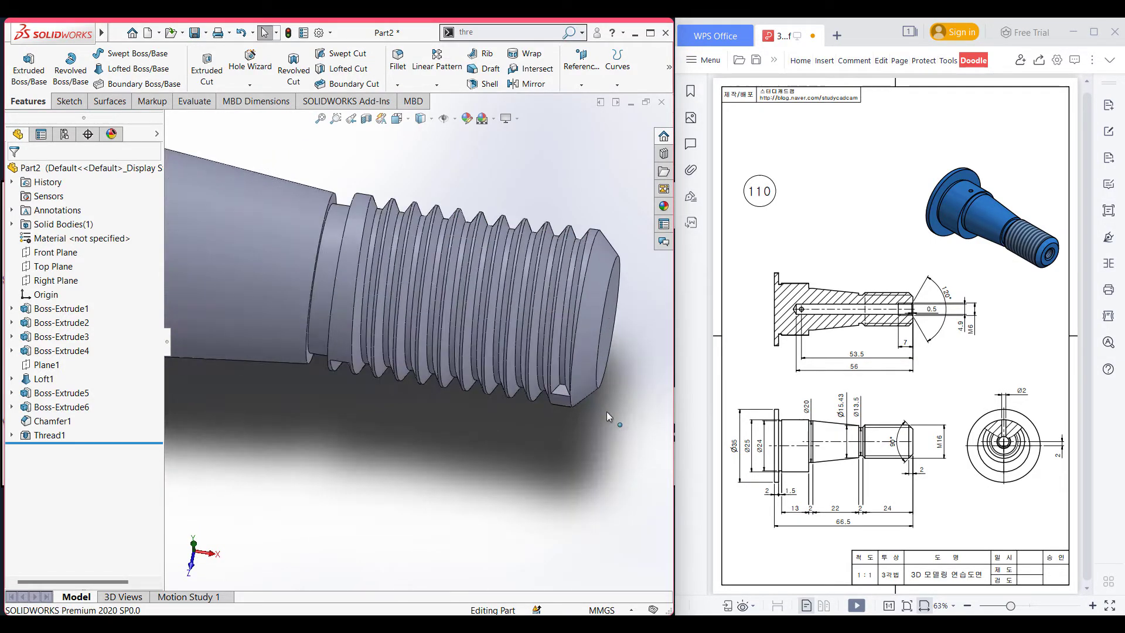
{"action": "scroll", "coordinate": [273, 387], "scroll_direction": "up", "scroll_amount": 1}
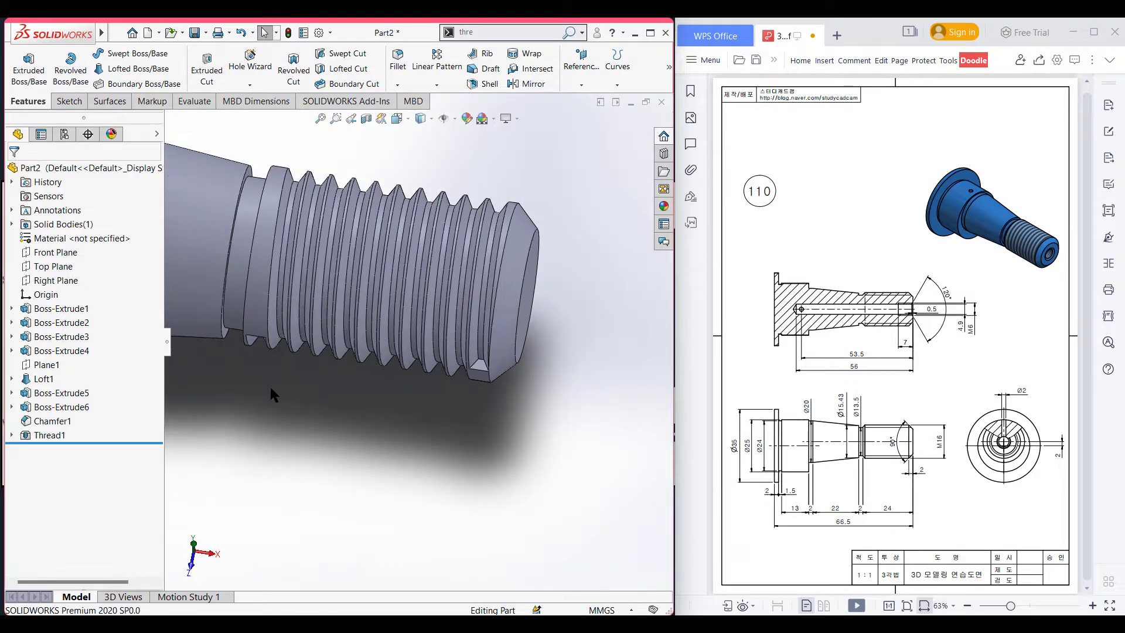
{"action": "middle_click_drag", "start_coordinate": [273, 339], "coordinate": [269, 228]}
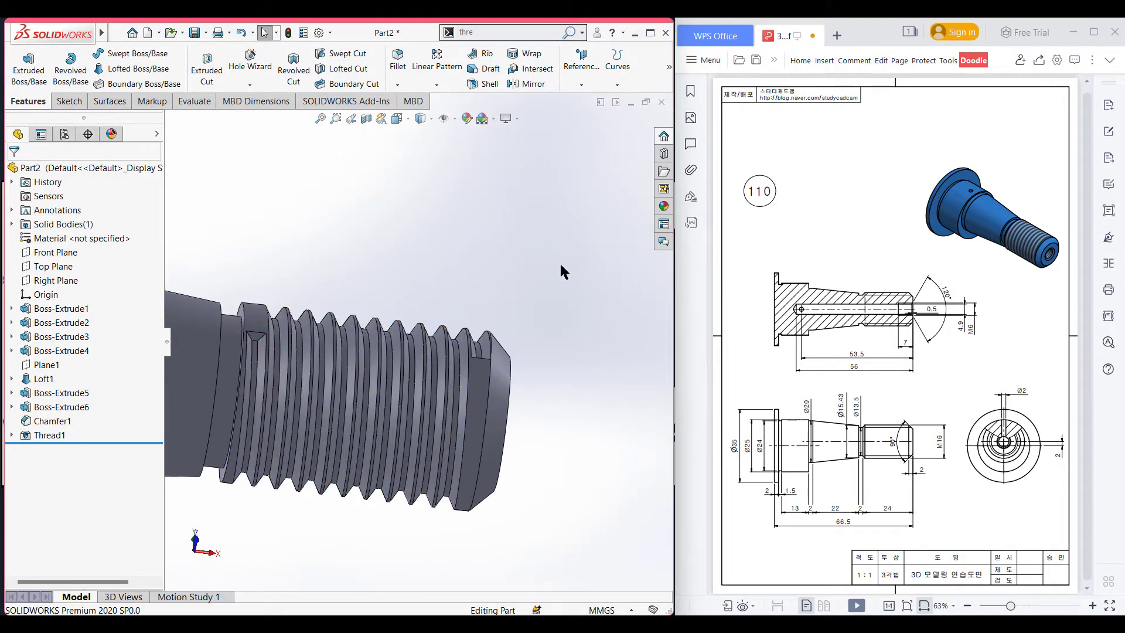
{"action": "middle_click_drag", "start_coordinate": [488, 316], "coordinate": [439, 413]}
{"action": "scroll", "coordinate": [443, 384], "scroll_direction": "down", "scroll_amount": 4}
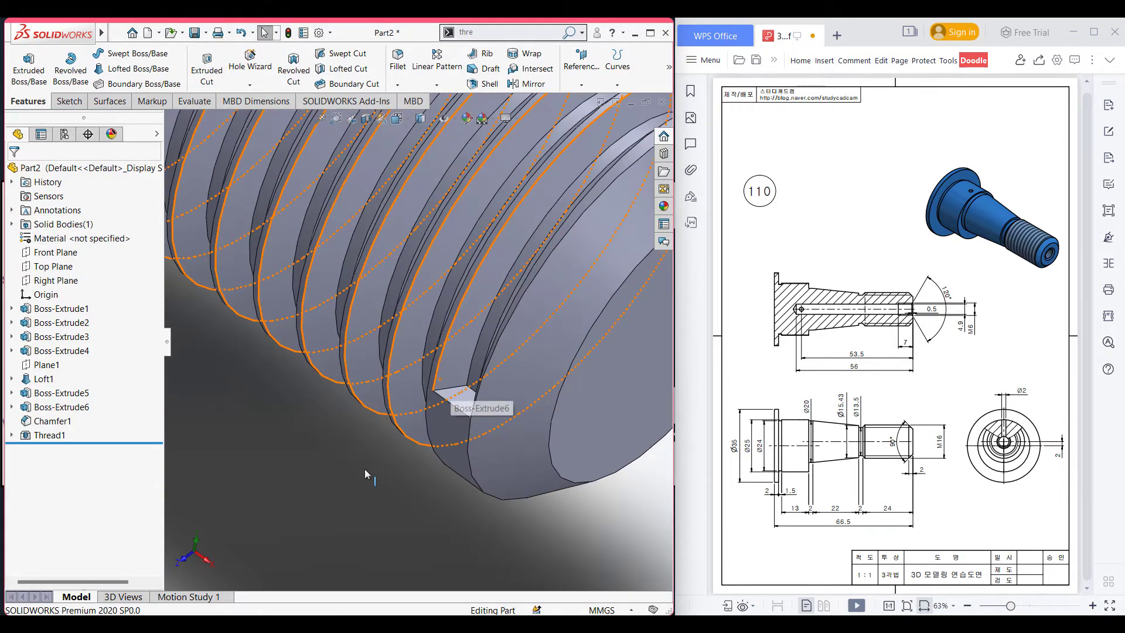
Extend the thread groove through the chamfered end with a swept cut, using the groove's end face as profile and the adjacent circular edge as path
{"action": "left_click", "coordinate": [119, 56]}
{"action": "key", "text": "Escape"}
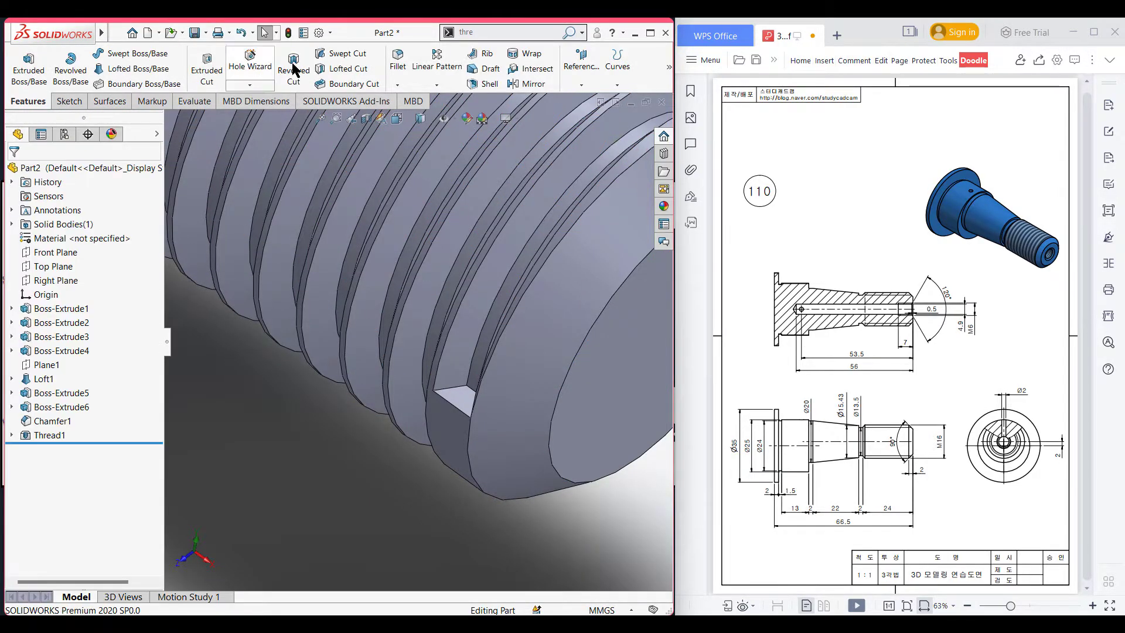
{"action": "left_click", "coordinate": [345, 54]}
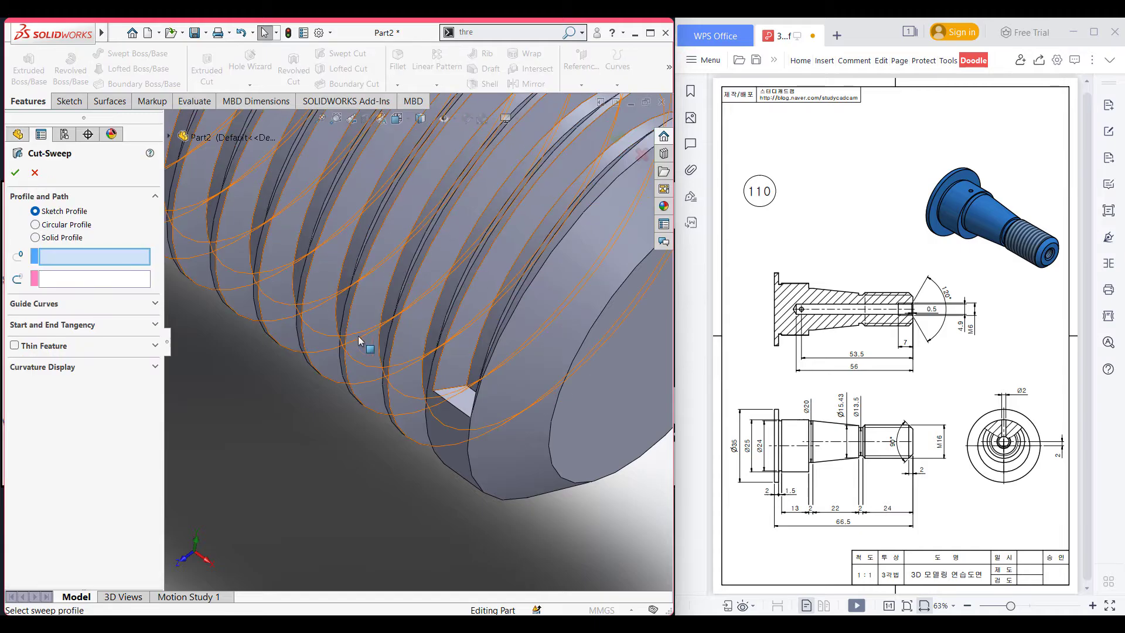
{"action": "middle_click_drag", "start_coordinate": [322, 405], "coordinate": [334, 414]}
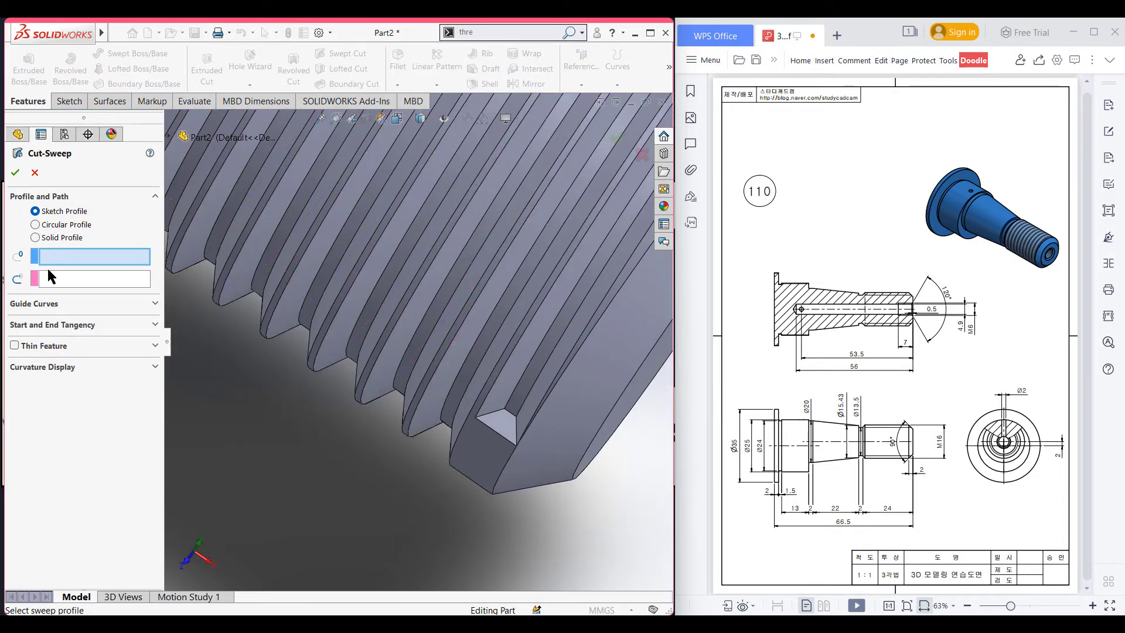
{"action": "left_click", "coordinate": [482, 411]}
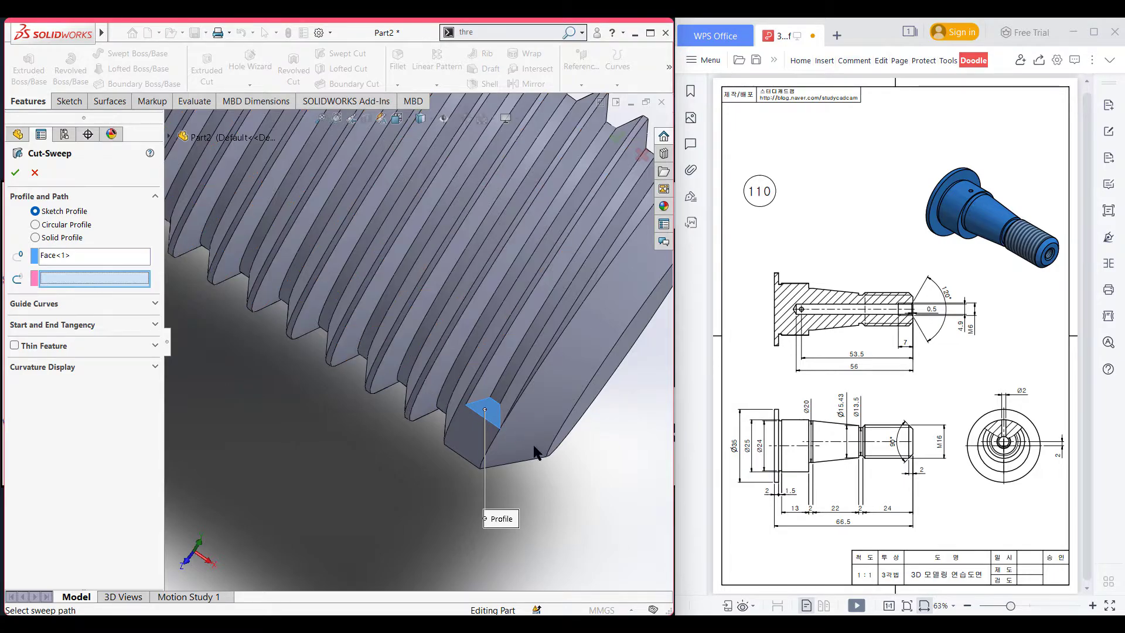
{"action": "middle_click_drag", "start_coordinate": [553, 467], "coordinate": [472, 441]}
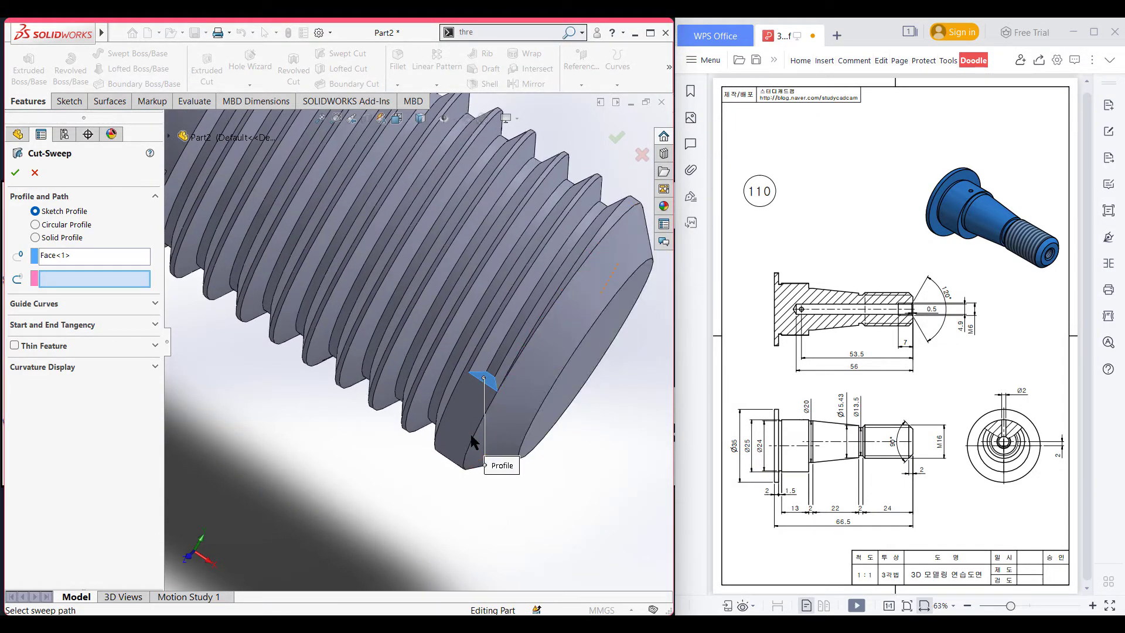
{"action": "left_click", "coordinate": [473, 438]}
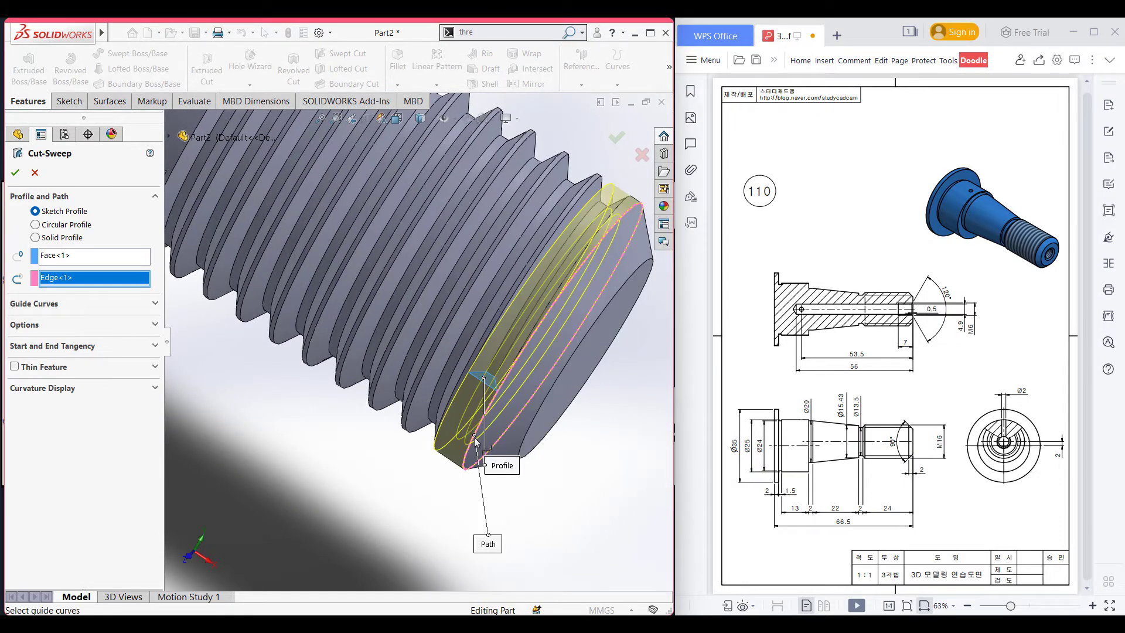
{"action": "left_click", "coordinate": [15, 172]}
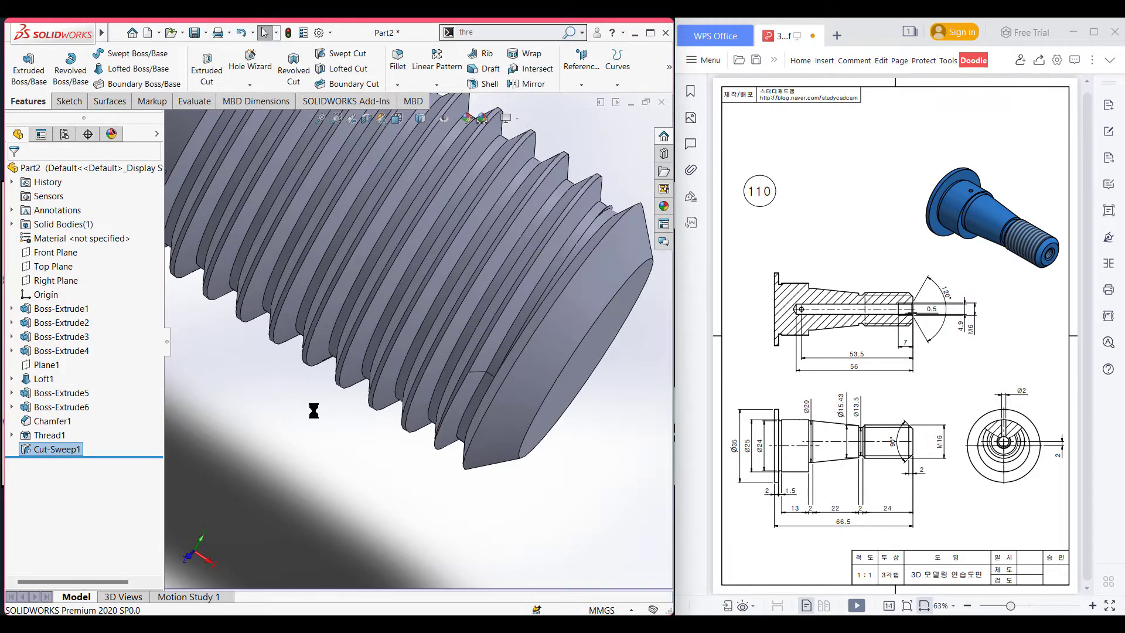
Run the thread out at the relief neck with a swept cut, using the groove's inner end face as profile and the neck-side edge as path
{"action": "scroll", "coordinate": [317, 411], "scroll_direction": "up", "scroll_amount": 2}
{"action": "middle_click_drag", "start_coordinate": [258, 384], "coordinate": [339, 217]}
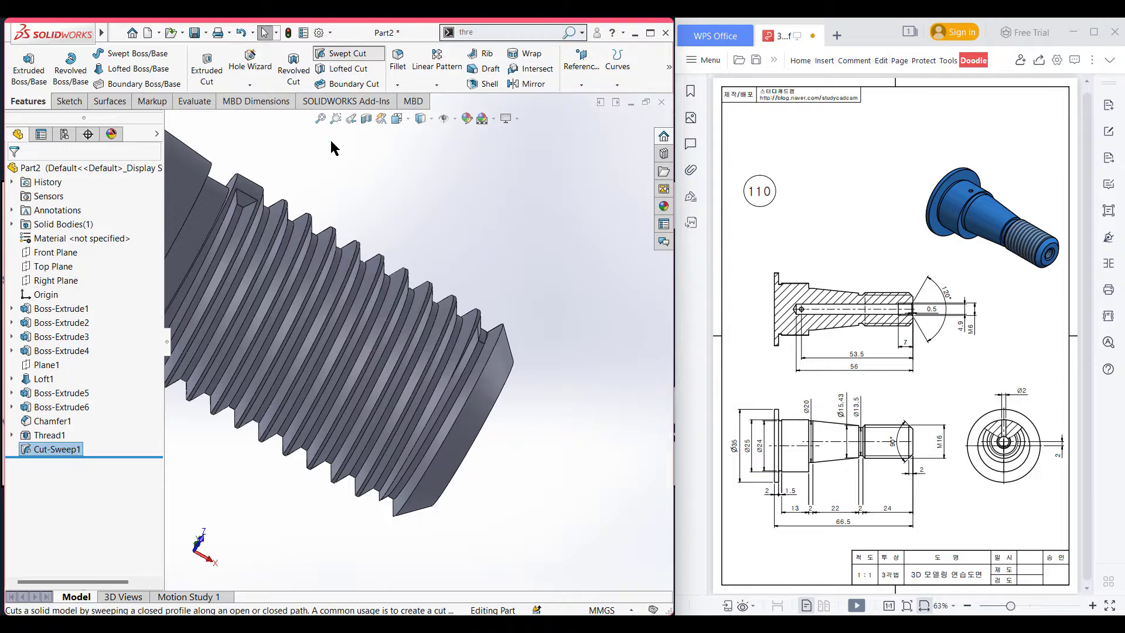
{"action": "left_click", "coordinate": [345, 53]}
{"action": "scroll", "coordinate": [251, 197], "scroll_direction": "down", "scroll_amount": 3}
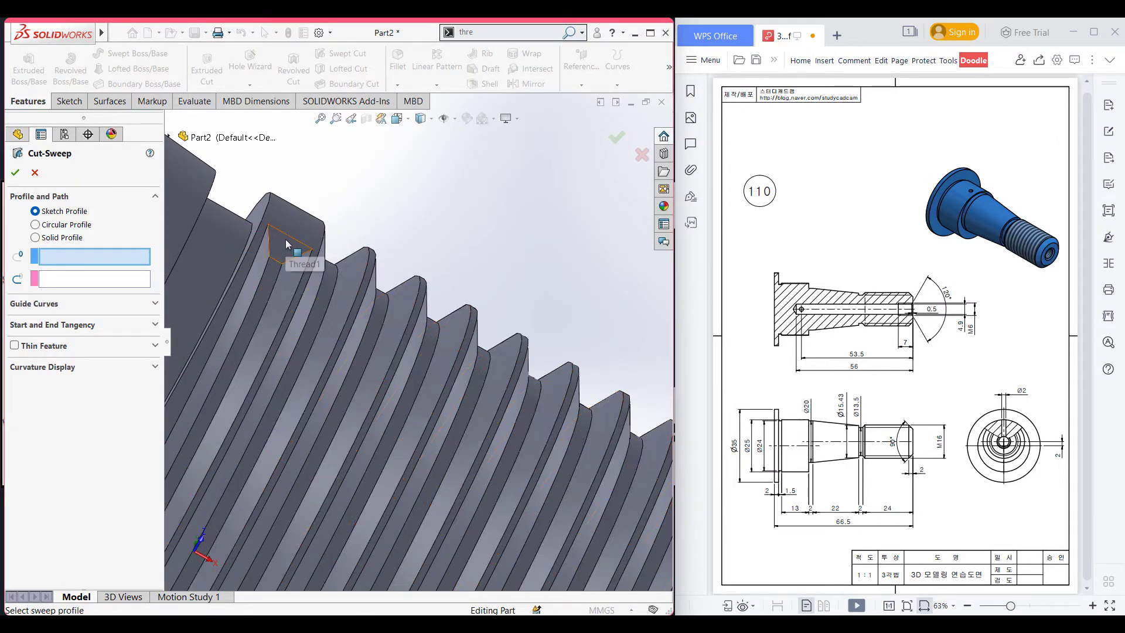
{"action": "left_click", "coordinate": [293, 246]}
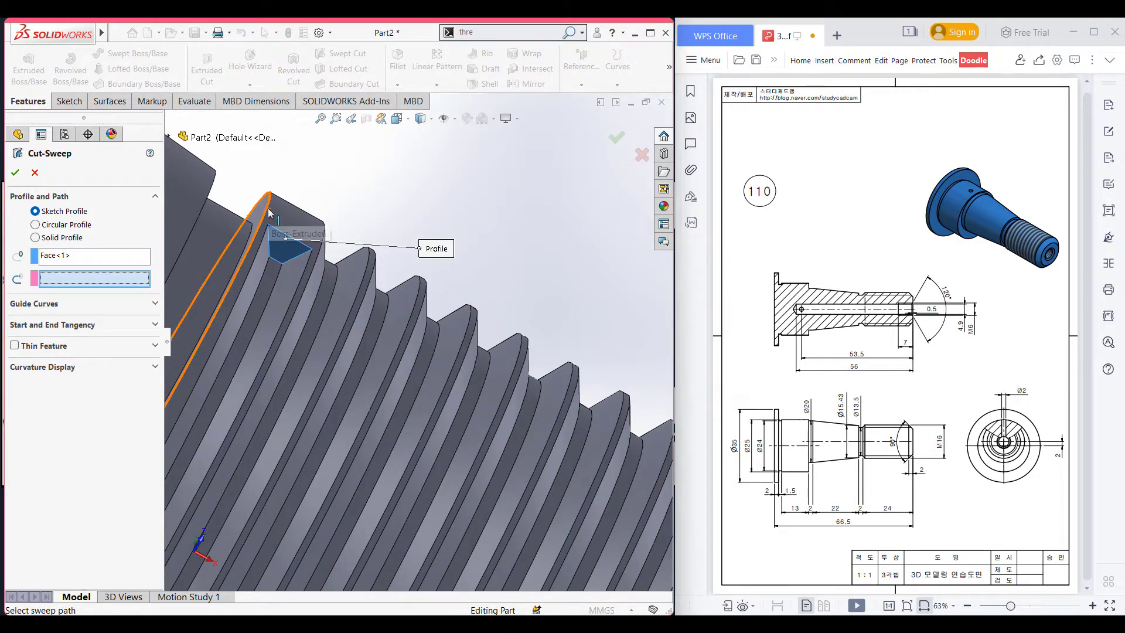
{"action": "left_click", "coordinate": [268, 208]}
{"action": "left_click", "coordinate": [15, 172]}
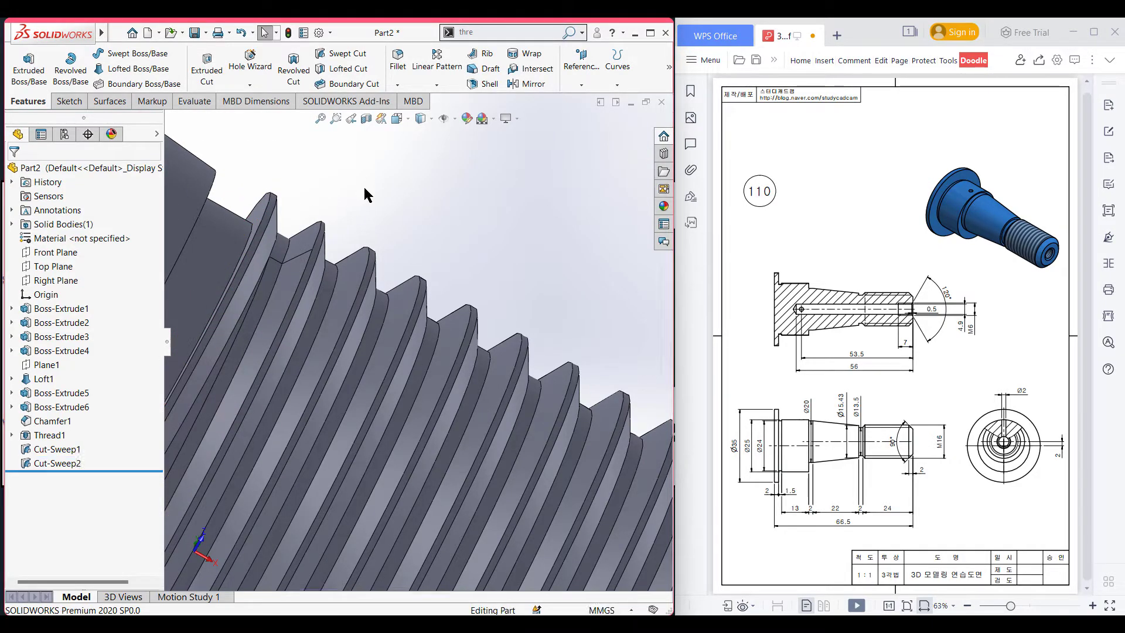
{"action": "scroll", "coordinate": [375, 187], "scroll_direction": "up", "scroll_amount": 5}
{"action": "key", "text": "ctrl+7"}
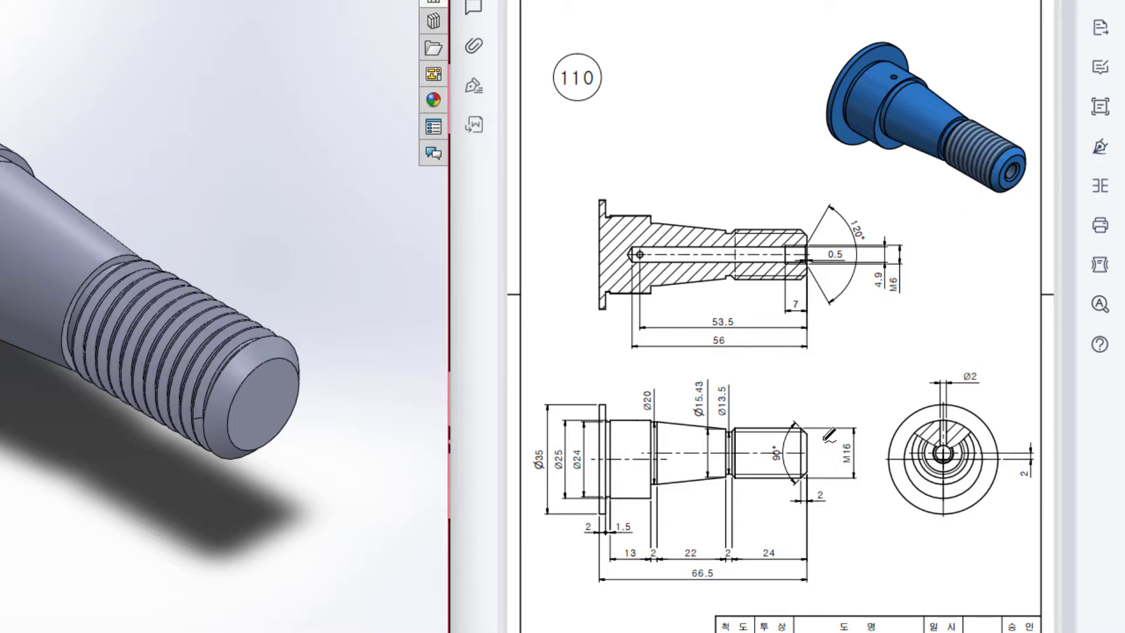
Examine the M6 thread callout and the central hole in the drawing's end view, clearing the markings
{"action": "mouse_move", "coordinate": [953, 443]}
{"action": "left_mouse_down"}
{"action": "mouse_move", "coordinate": [934, 454]}
{"action": "mouse_move", "coordinate": [951, 441]}
{"action": "mouse_move", "coordinate": [959, 456]}
{"action": "mouse_move", "coordinate": [934, 449]}
{"action": "left_mouse_up"}
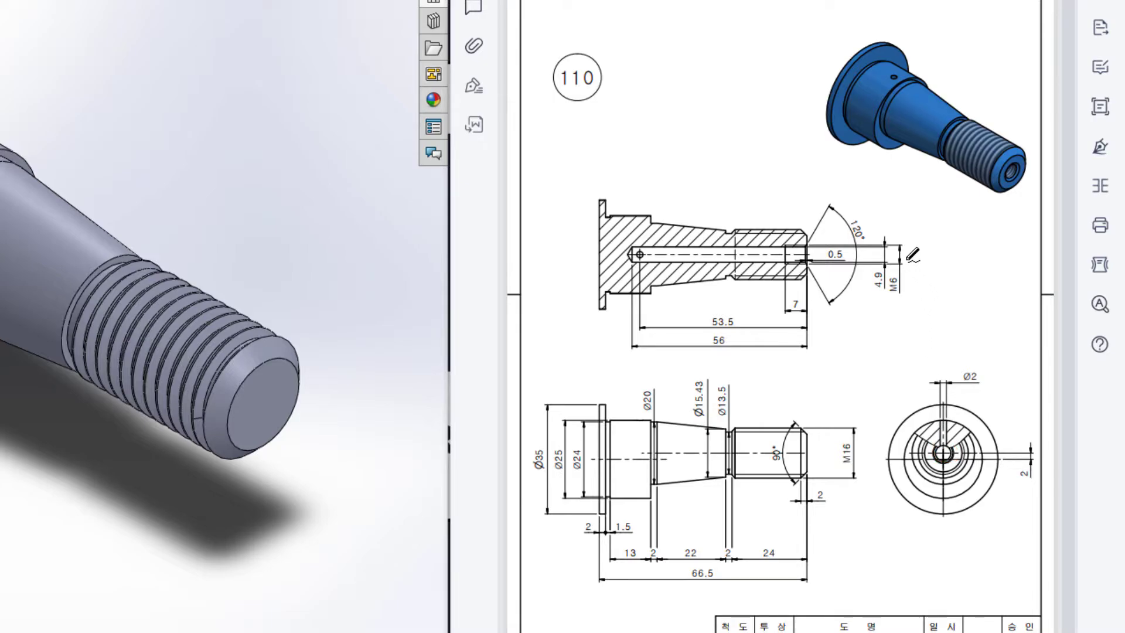
{"action": "mouse_move", "coordinate": [904, 260]}
{"action": "left_mouse_down"}
{"action": "mouse_move", "coordinate": [885, 284]}
{"action": "mouse_move", "coordinate": [905, 293]}
{"action": "mouse_move", "coordinate": [898, 271]}
{"action": "left_mouse_up"}
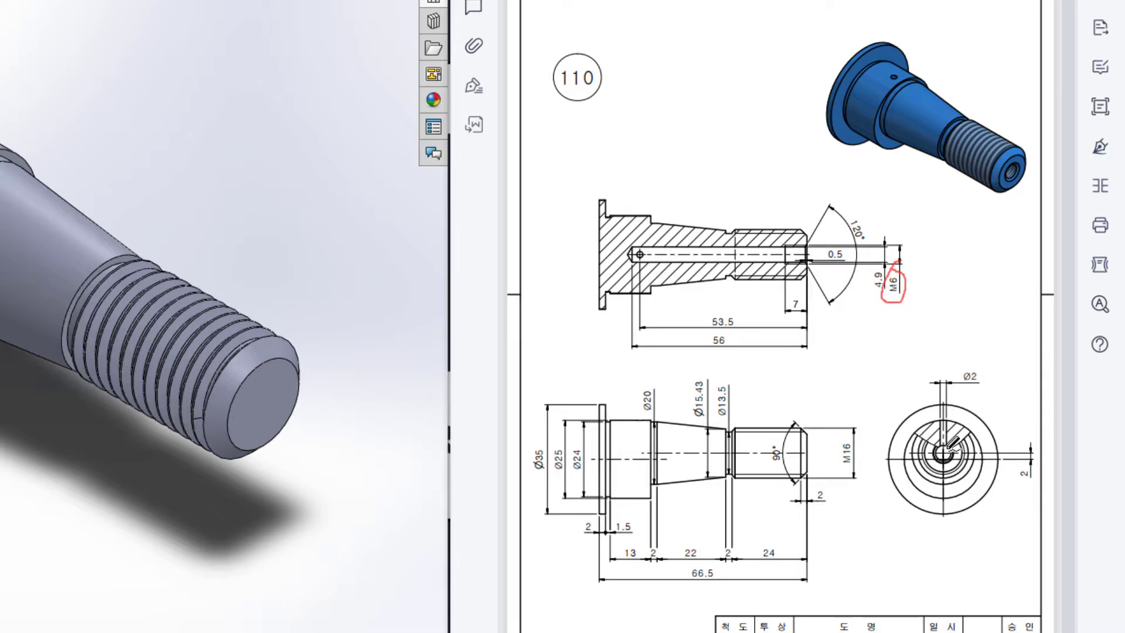
{"action": "left_click_drag", "start_coordinate": [936, 451], "coordinate": [948, 461]}
{"action": "mouse_move", "coordinate": [896, 265]}
{"action": "left_mouse_down"}
{"action": "mouse_move", "coordinate": [882, 287]}
{"action": "mouse_move", "coordinate": [905, 269]}
{"action": "left_mouse_up"}
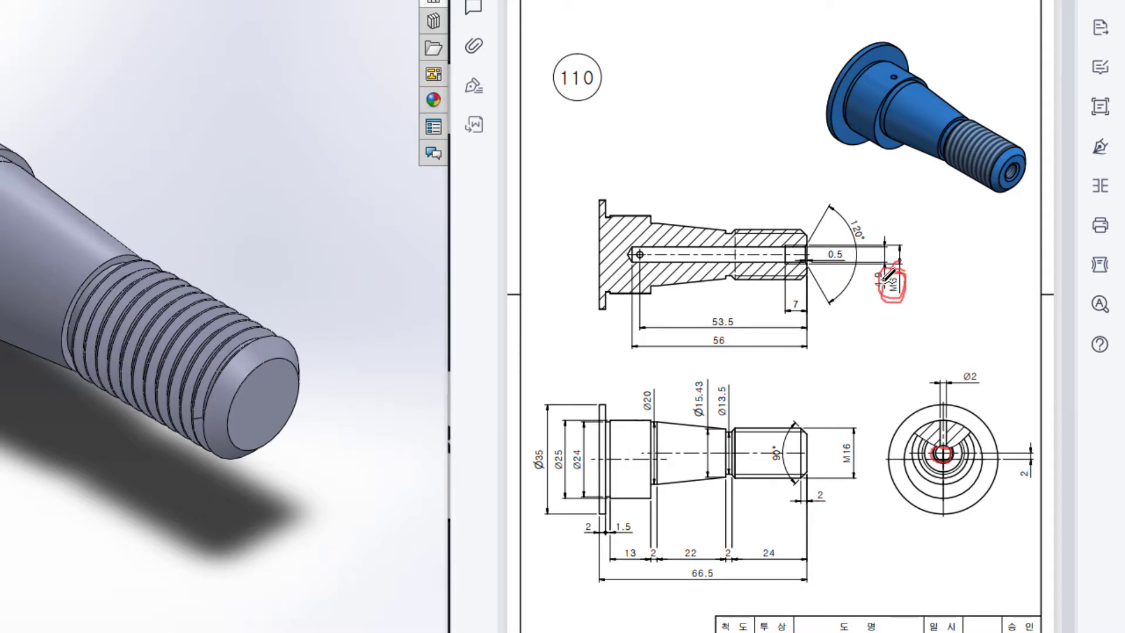
{"action": "key", "text": "ctrl+z"}
{"action": "key", "text": "ctrl+z"}
{"action": "key", "text": "ctrl+z"}
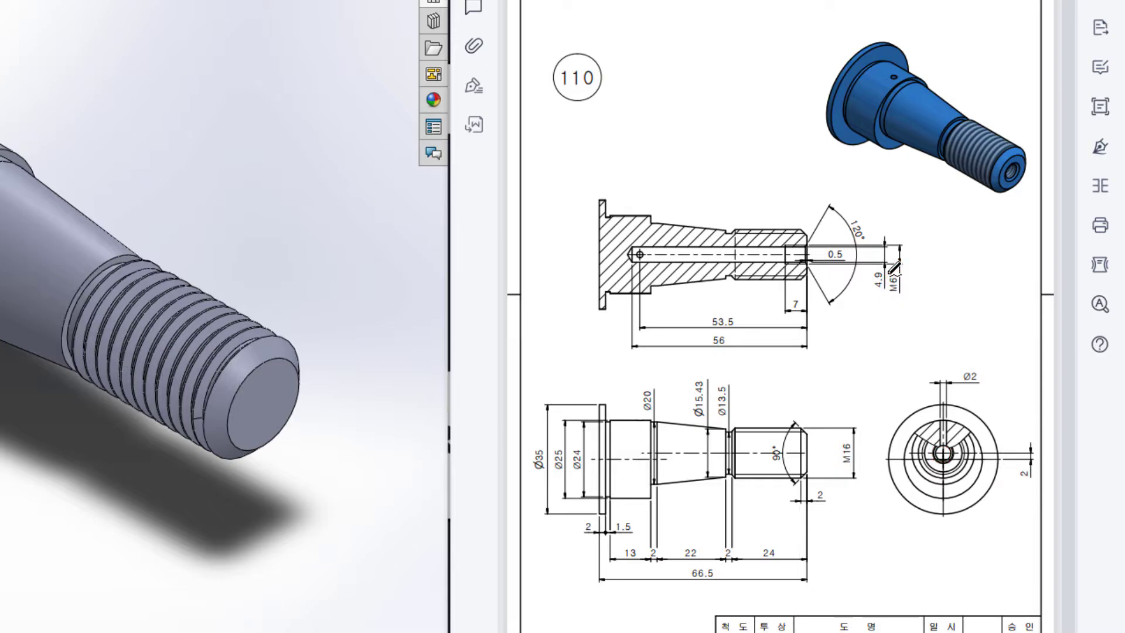
Examine the central hole's diameter and depth and the internal thread's size and length on the drawing's section view
{"action": "mouse_move", "coordinate": [879, 267]}
{"action": "left_mouse_down"}
{"action": "mouse_move", "coordinate": [873, 297]}
{"action": "mouse_move", "coordinate": [891, 272]}
{"action": "left_mouse_up"}
{"action": "mouse_move", "coordinate": [737, 335]}
{"action": "left_mouse_down"}
{"action": "mouse_move", "coordinate": [717, 327]}
{"action": "mouse_move", "coordinate": [711, 353]}
{"action": "mouse_move", "coordinate": [733, 334]}
{"action": "left_mouse_up"}
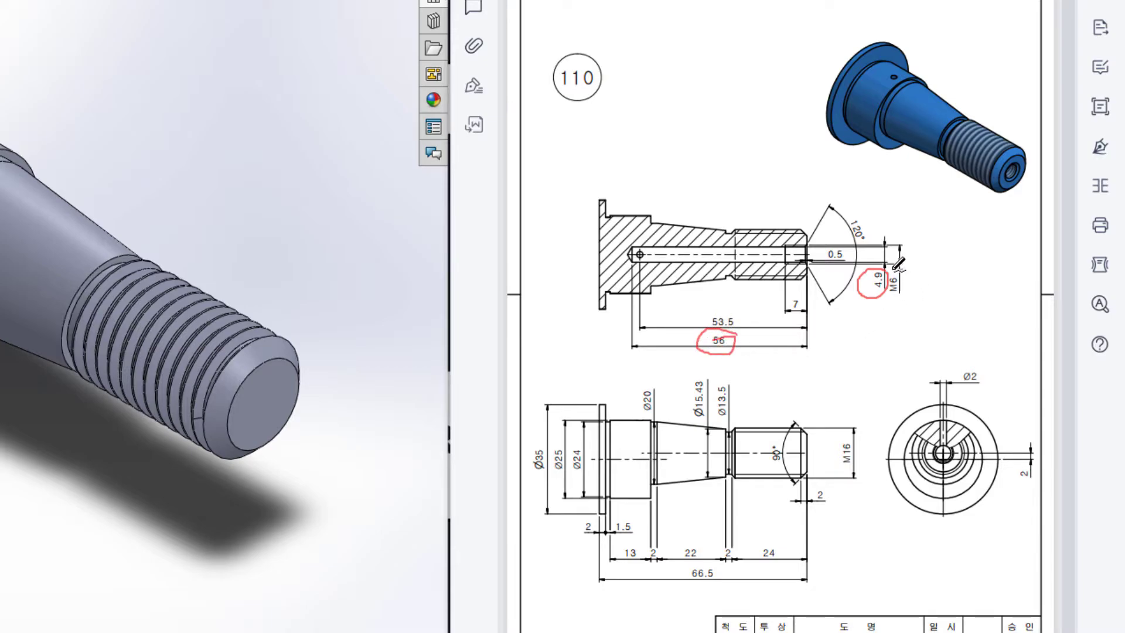
{"action": "mouse_move", "coordinate": [902, 271]}
{"action": "left_mouse_down"}
{"action": "mouse_move", "coordinate": [889, 305]}
{"action": "mouse_move", "coordinate": [906, 285]}
{"action": "left_mouse_up"}
{"action": "mouse_move", "coordinate": [811, 291]}
{"action": "left_mouse_down"}
{"action": "mouse_move", "coordinate": [780, 300]}
{"action": "mouse_move", "coordinate": [817, 296]}
{"action": "left_mouse_up"}
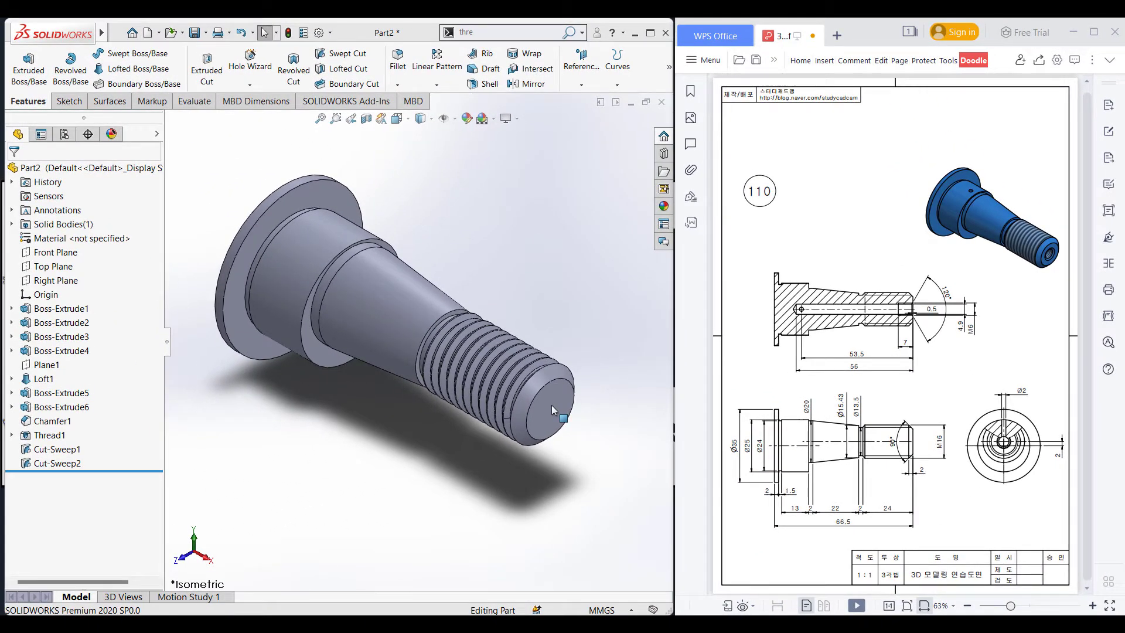
Sketch a 6 mm diameter circle on the shaft's threaded end face, concentric with the face's circular edge
{"action": "left_click", "coordinate": [550, 405]}
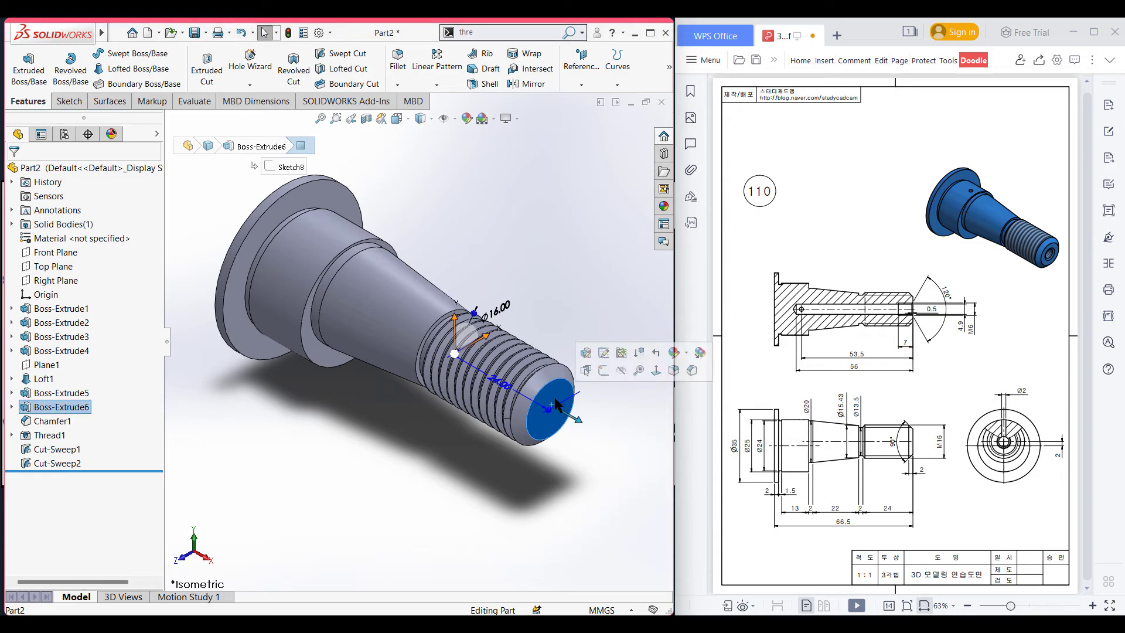
{"action": "right_click", "coordinate": [556, 378]}
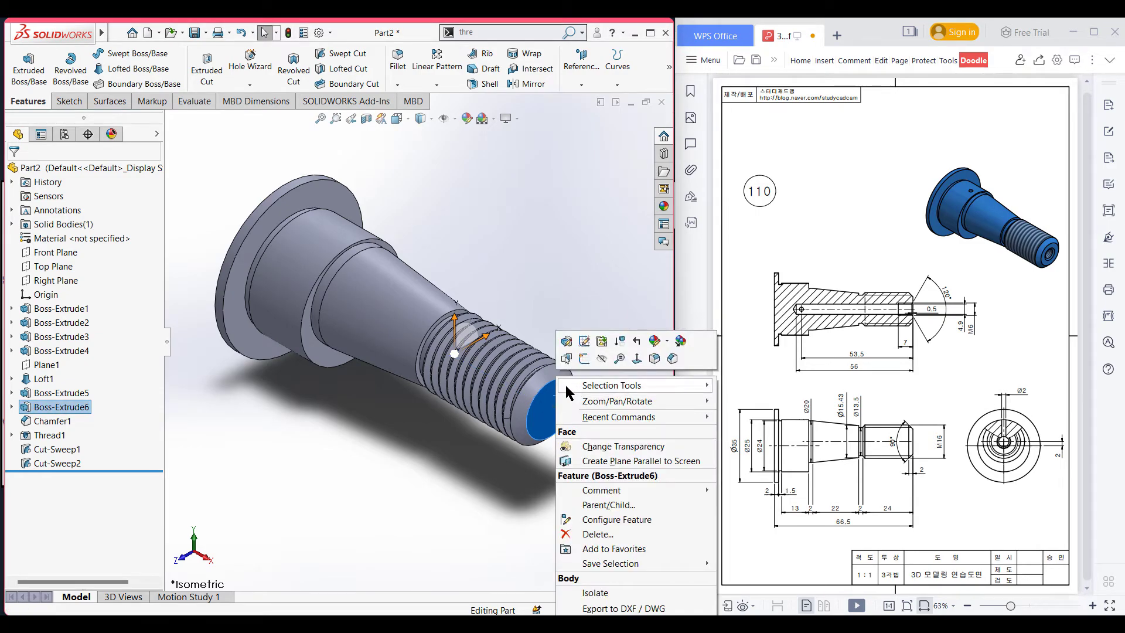
{"action": "left_click", "coordinate": [596, 363]}
{"action": "key", "text": "ctrl+8"}
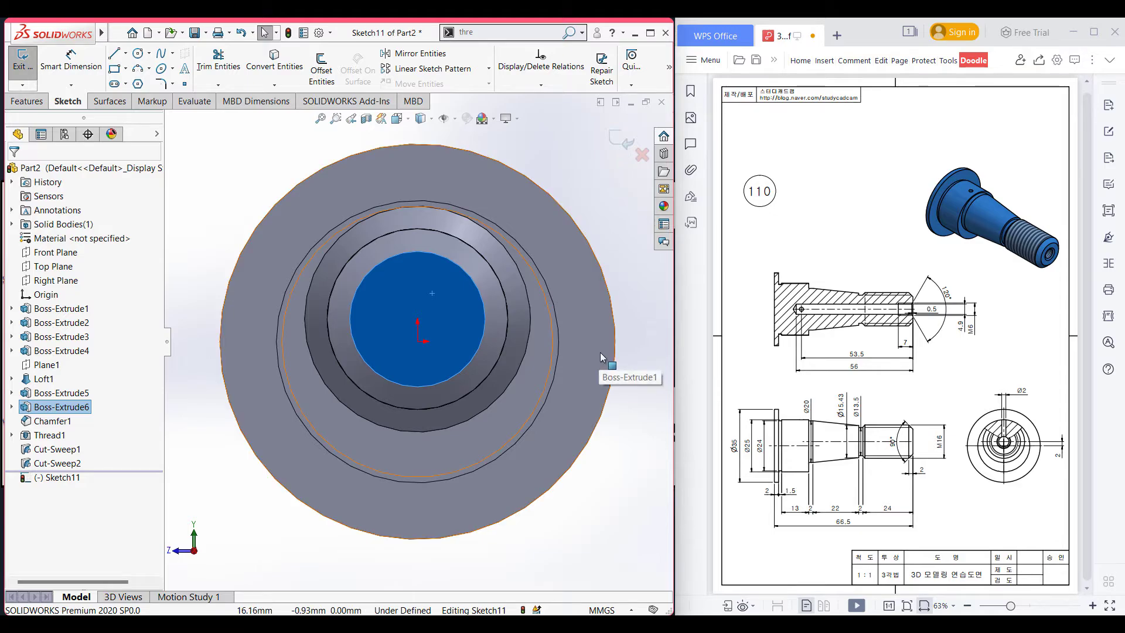
{"action": "scroll", "coordinate": [599, 353], "scroll_direction": "up", "scroll_amount": 1}
{"action": "left_click", "coordinate": [600, 293]}
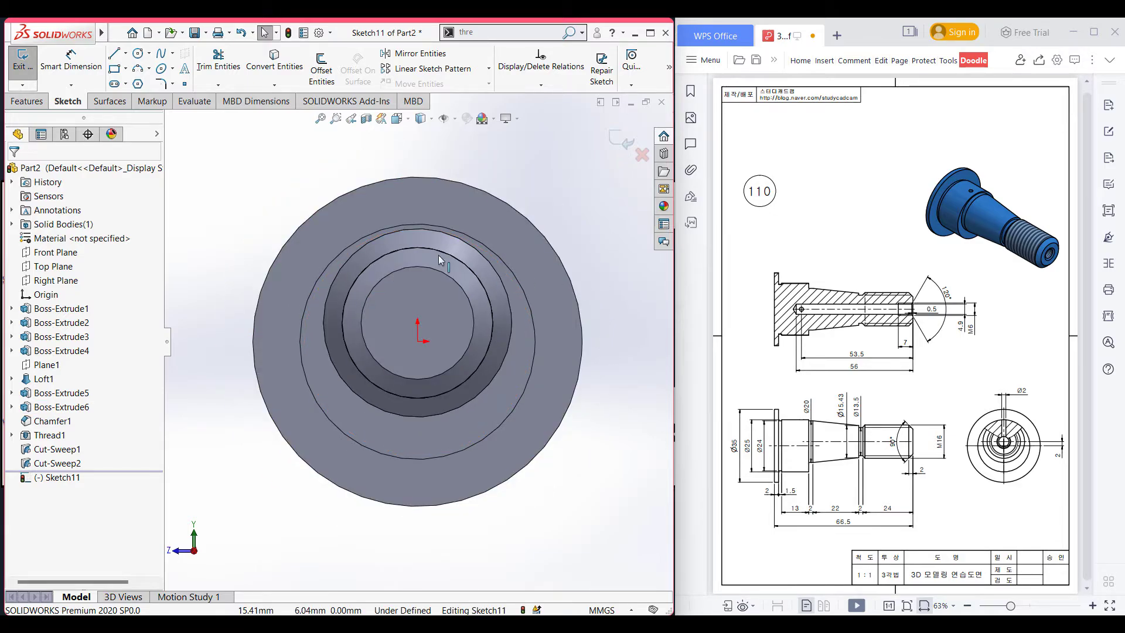
{"action": "left_click", "coordinate": [139, 52]}
{"action": "left_click", "coordinate": [417, 322]}
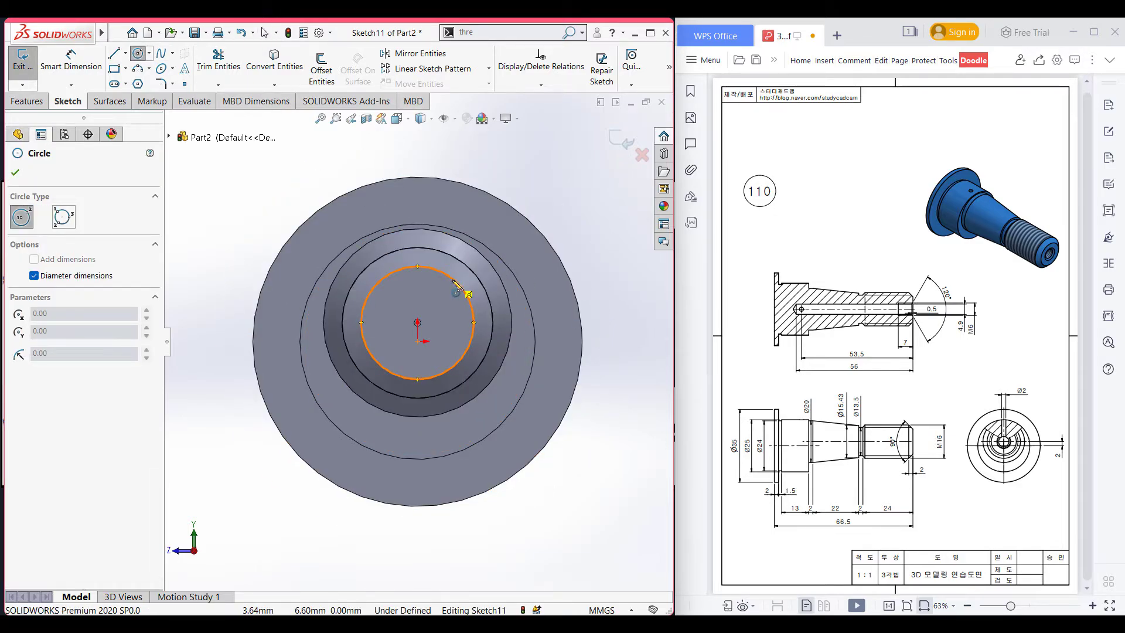
{"action": "left_click", "coordinate": [454, 283]}
{"action": "left_click", "coordinate": [418, 322]}
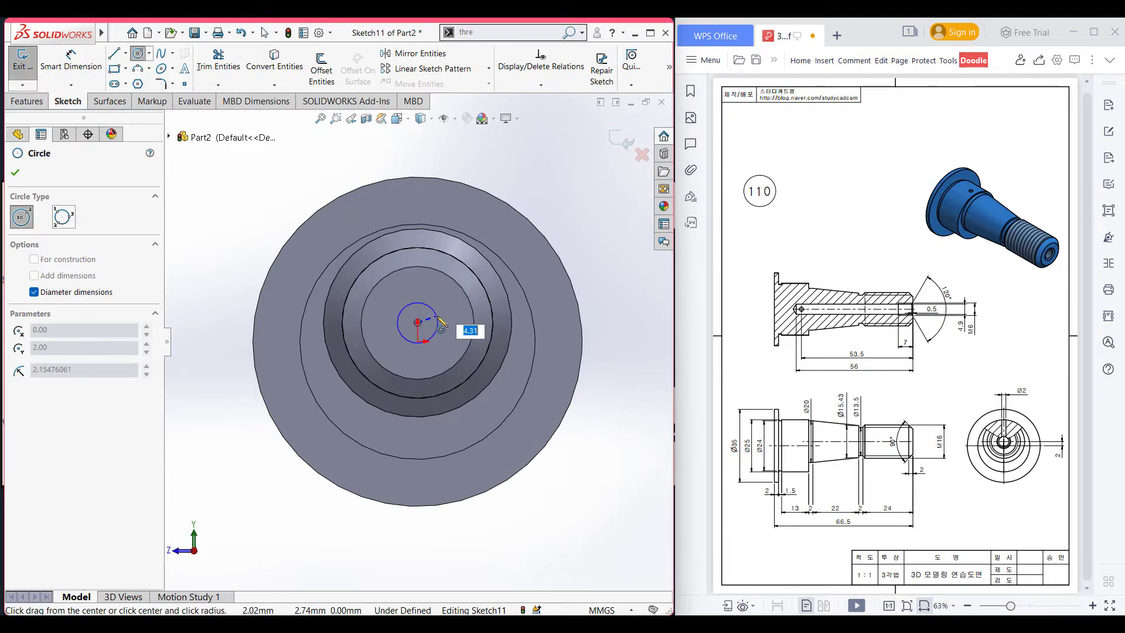
{"action": "type", "text": "6"}
{"action": "key", "text": "Return"}
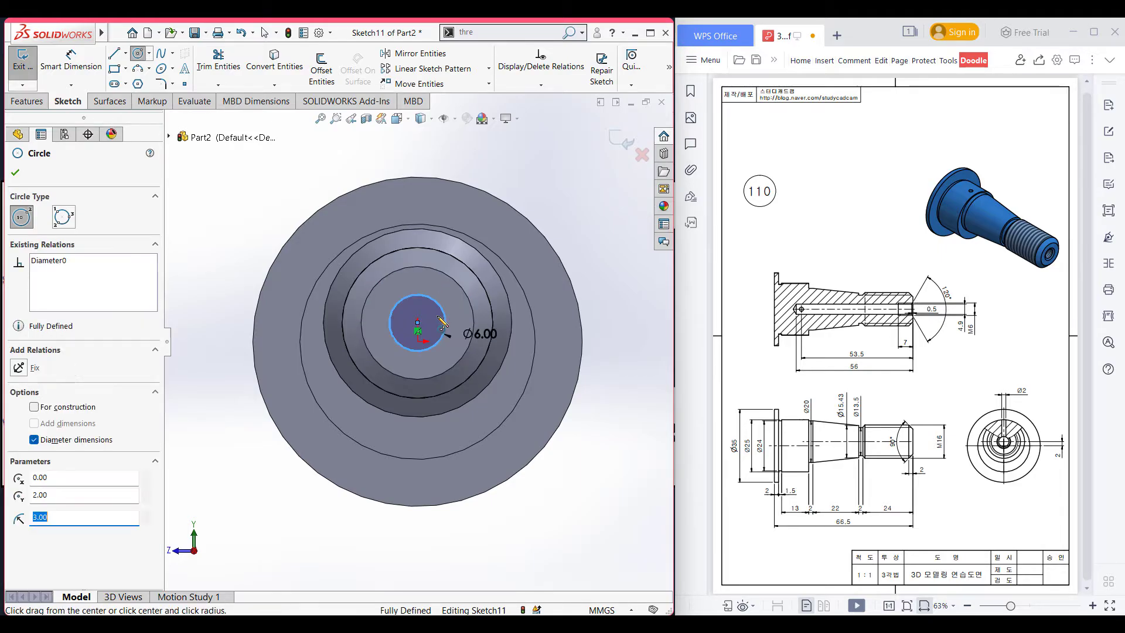
Convert the 6 mm circle to construction geometry and close the sketch
{"action": "right_click", "coordinate": [583, 246]}
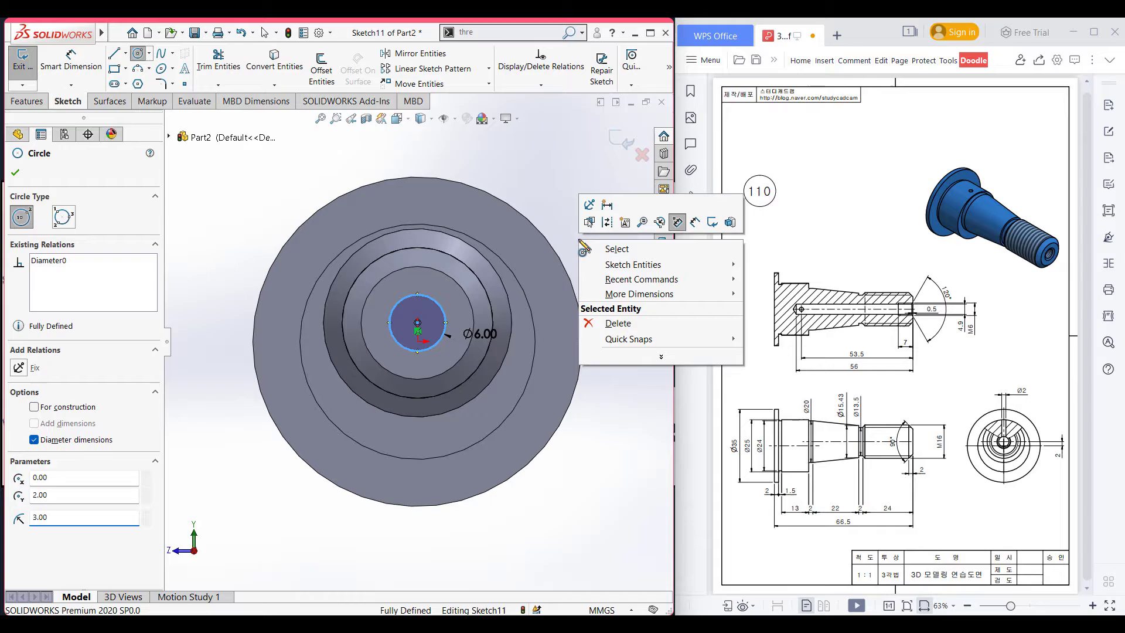
{"action": "left_click", "coordinate": [609, 219]}
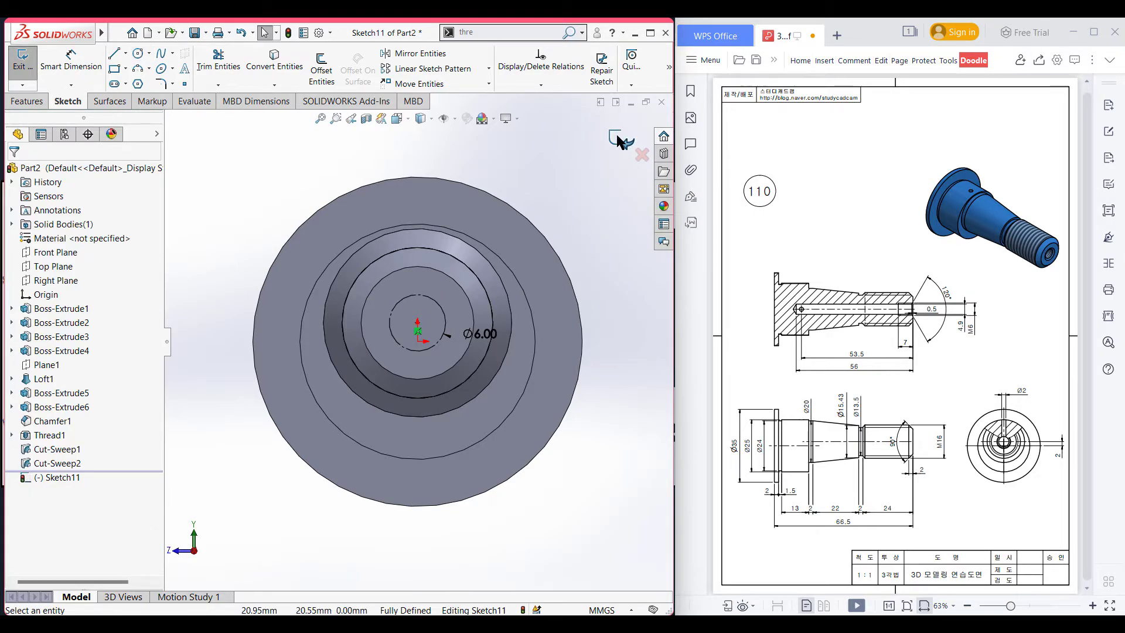
{"action": "left_click", "coordinate": [595, 208]}
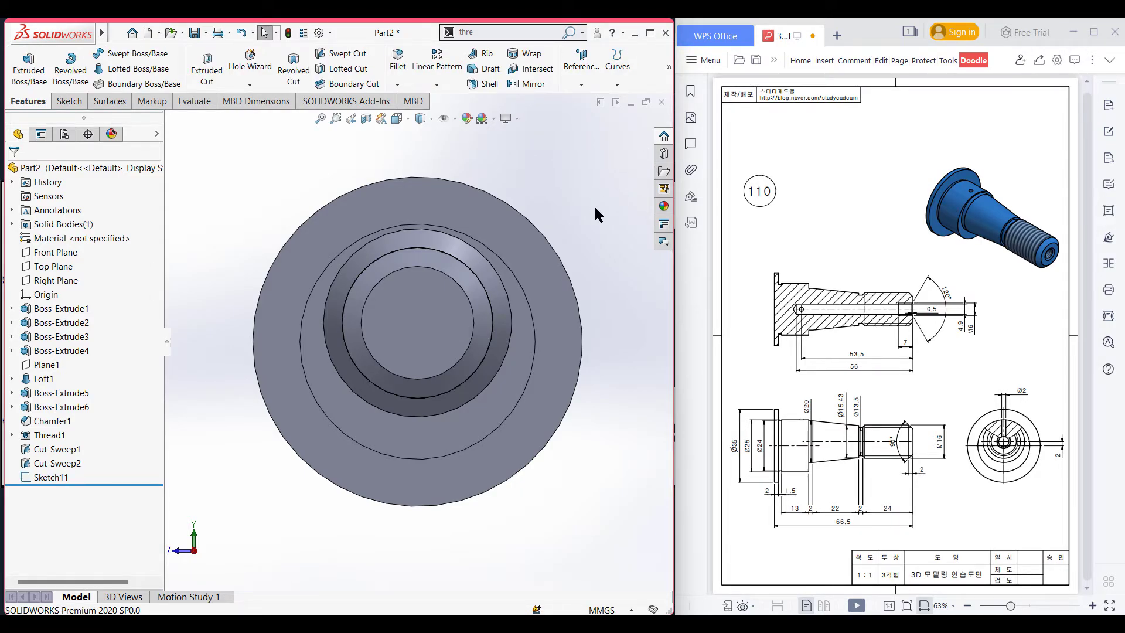
Set up an ANSI Metric M6x1.0 tapped hole with the Hole Wizard, with blind hole and thread depths both 7 mm
{"action": "key", "text": "ctrl+7"}
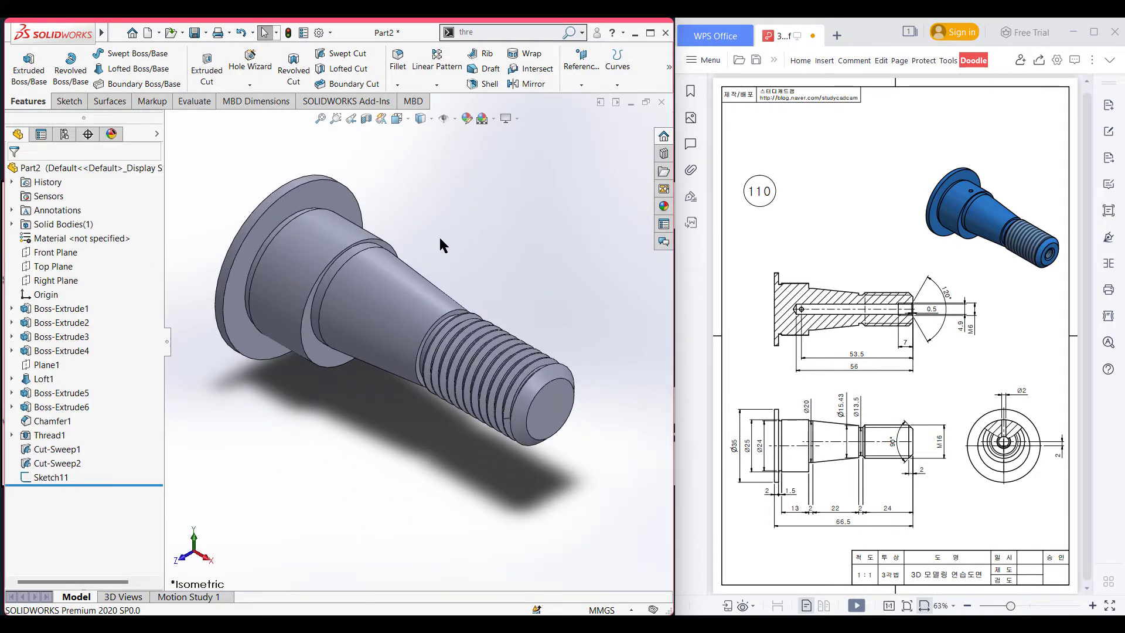
{"action": "left_click", "coordinate": [247, 72]}
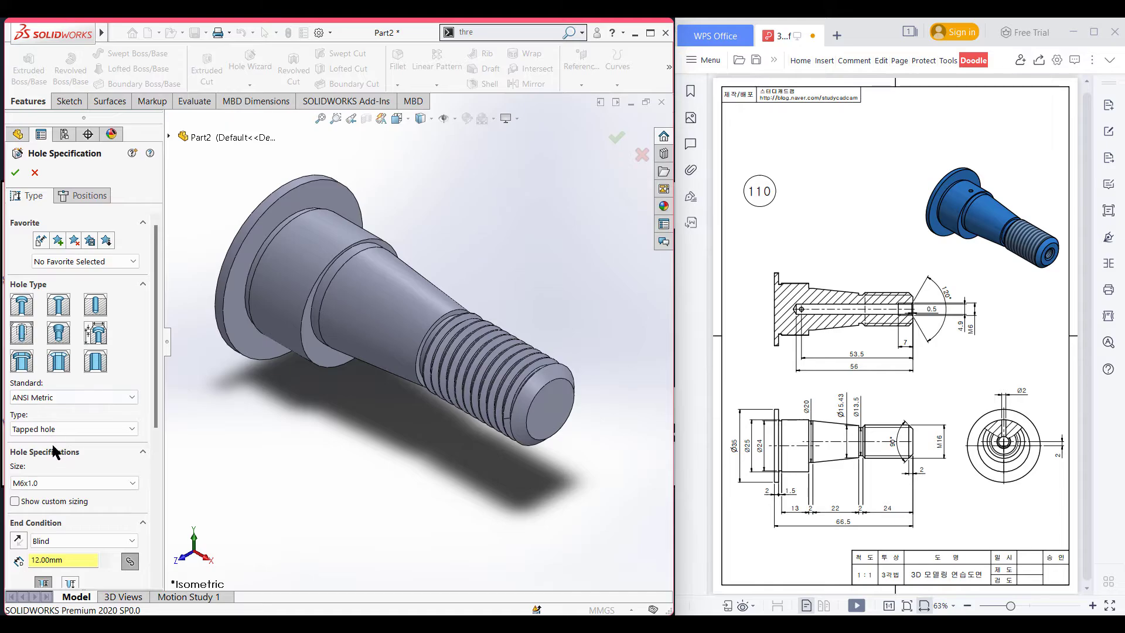
{"action": "left_click", "coordinate": [50, 483]}
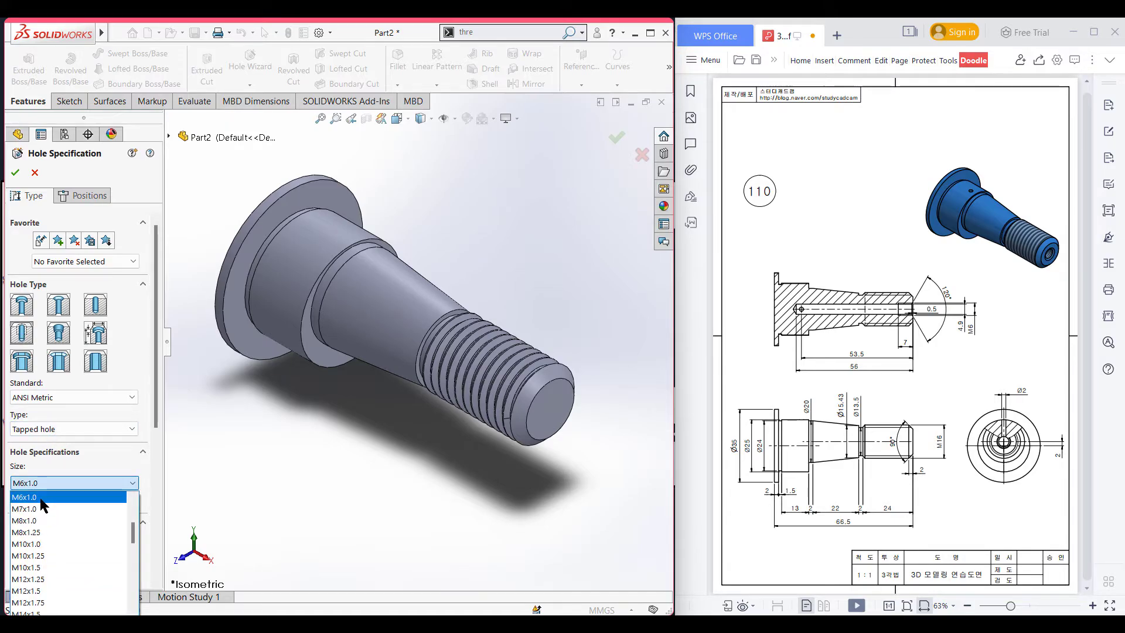
{"action": "left_click", "coordinate": [41, 497]}
{"action": "left_click_drag", "start_coordinate": [153, 428], "coordinate": [156, 517]}
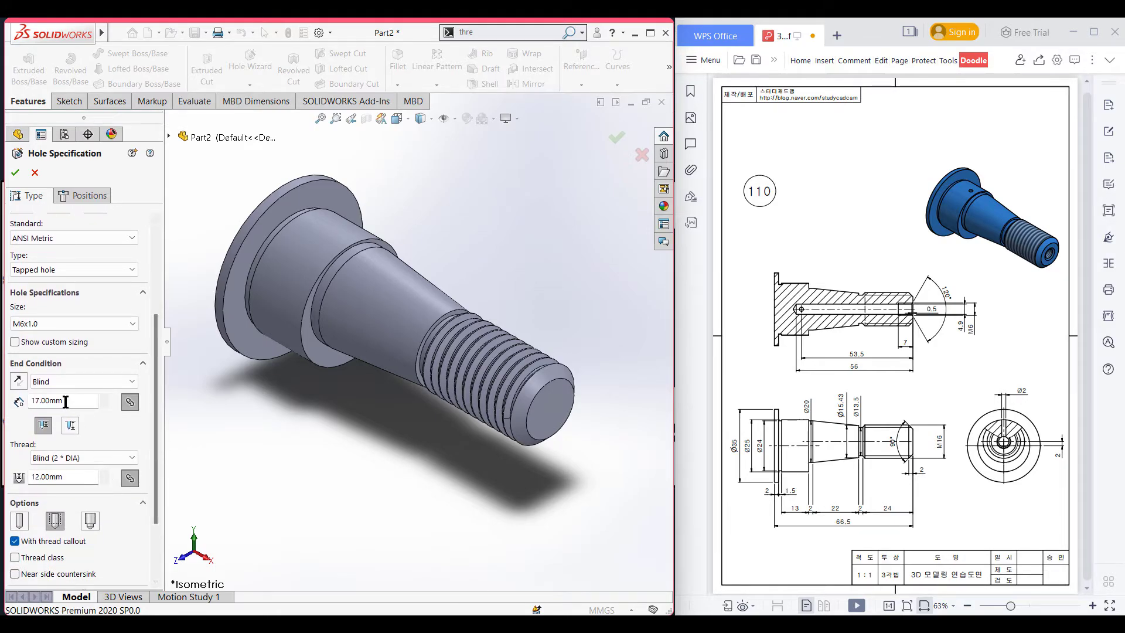
{"action": "left_click_drag", "start_coordinate": [65, 400], "coordinate": [23, 400]}
{"action": "type", "text": "7"}
{"action": "key", "text": "Tab"}
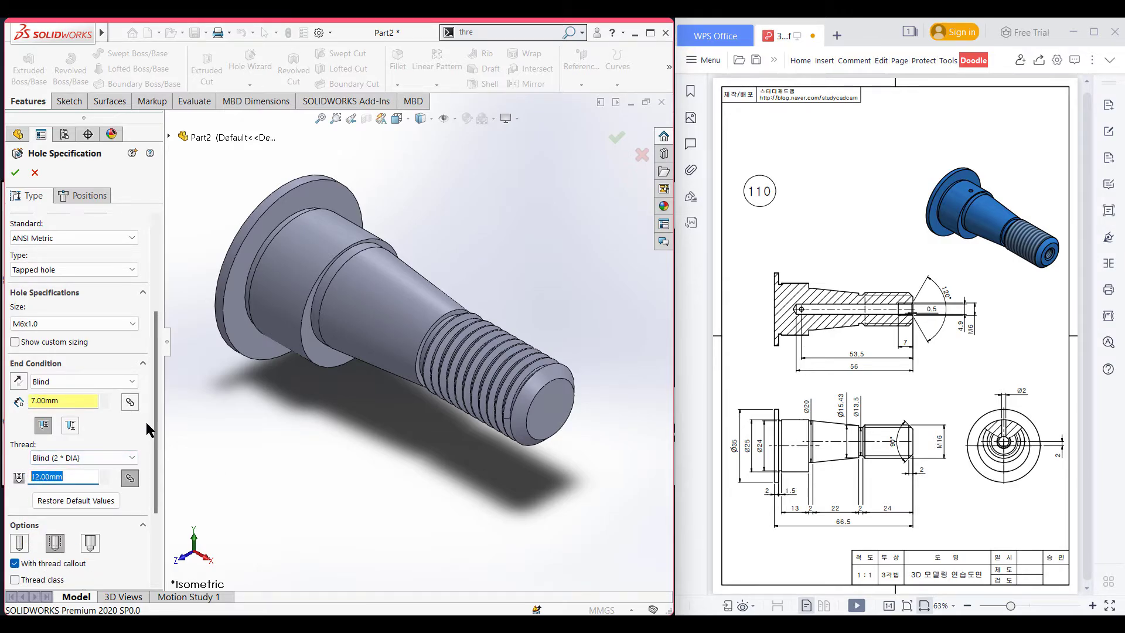
{"action": "type", "text": "7"}
{"action": "key", "text": "Return"}
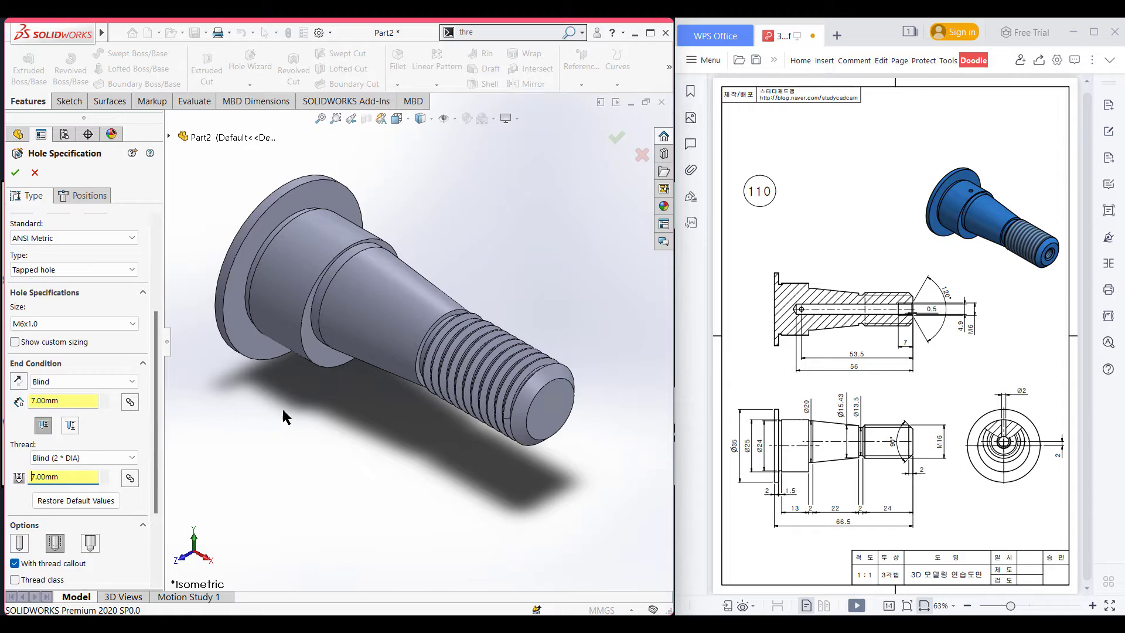
Place the tapped hole at the centre of the threaded end face using a 3D sketch and create it
{"action": "left_click", "coordinate": [82, 195]}
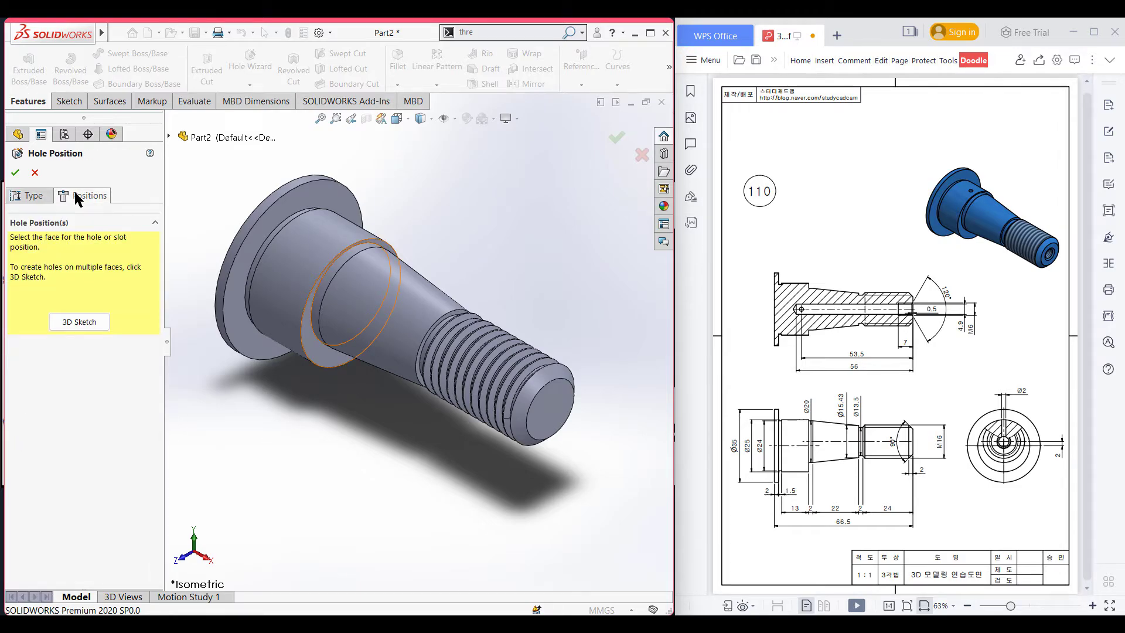
{"action": "left_click", "coordinate": [88, 321]}
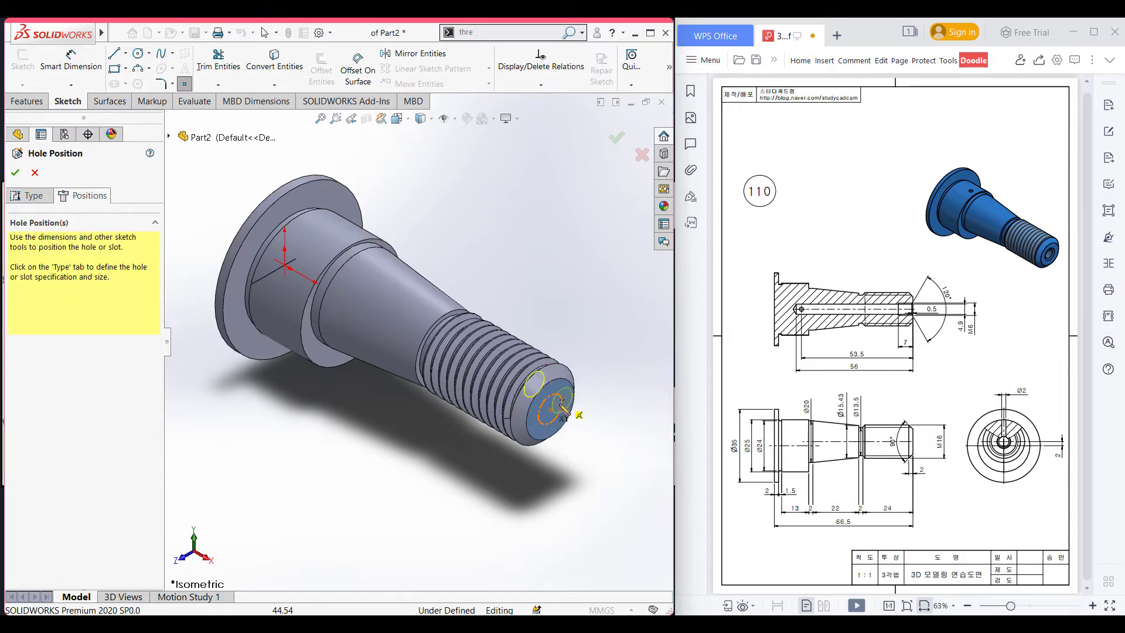
{"action": "left_click", "coordinate": [551, 410]}
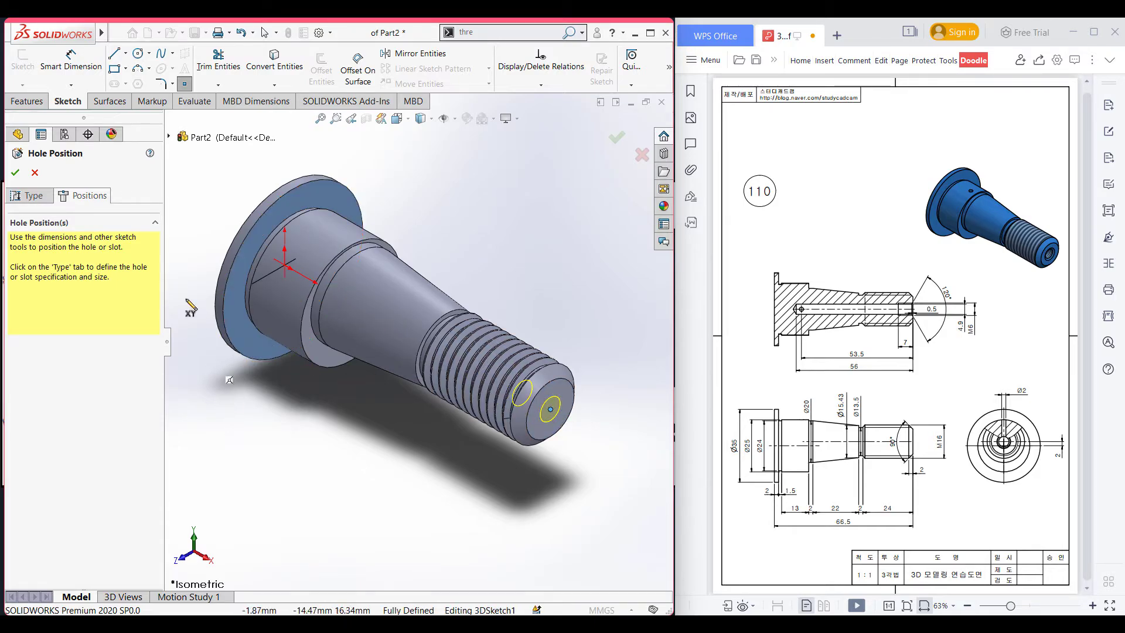
{"action": "left_click", "coordinate": [14, 173]}
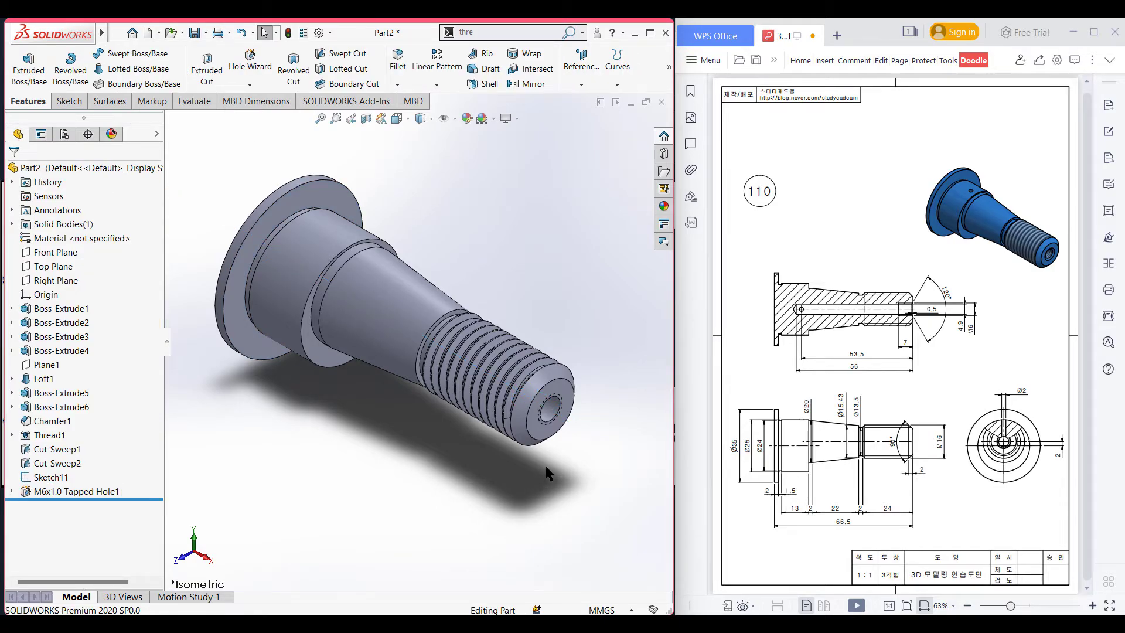
{"action": "middle_click_drag", "start_coordinate": [543, 467], "coordinate": [519, 482]}
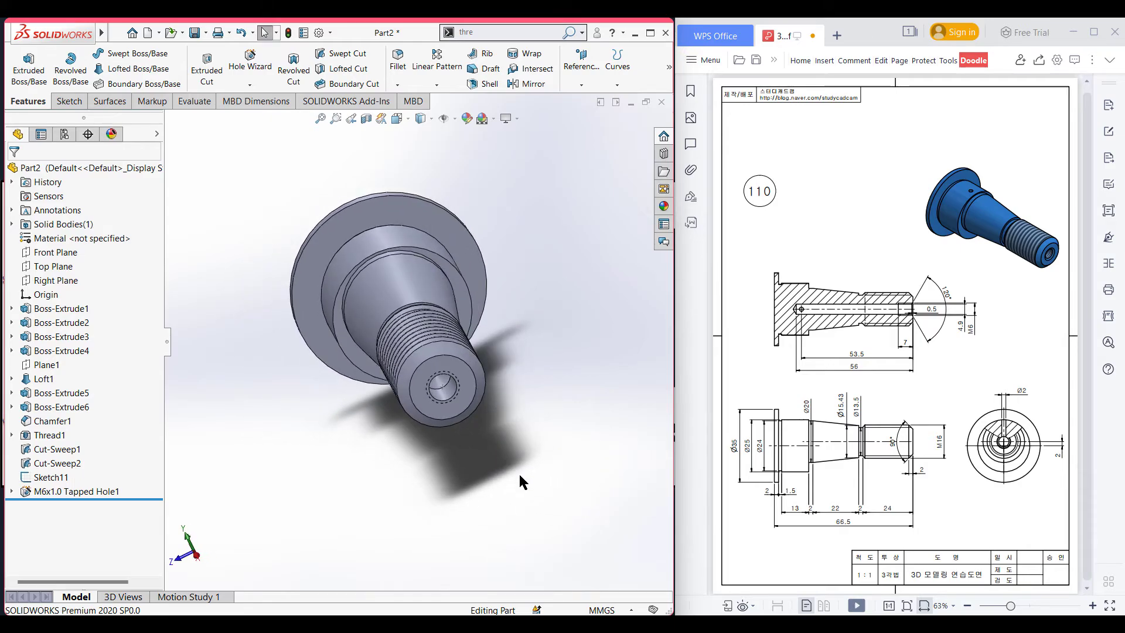
{"action": "key", "text": "ctrl+7"}
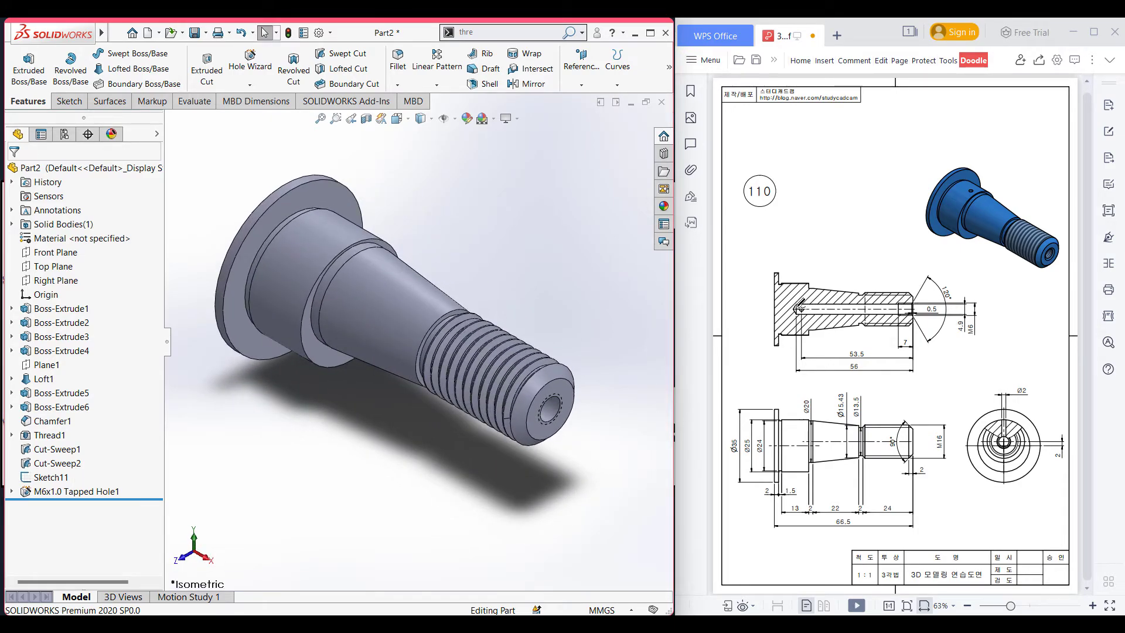
Examine the long bore's outline, diameter and total depth in the drawing's section view, clearing the pen markings
{"action": "left_click_drag", "start_coordinate": [796, 305], "coordinate": [912, 305]}
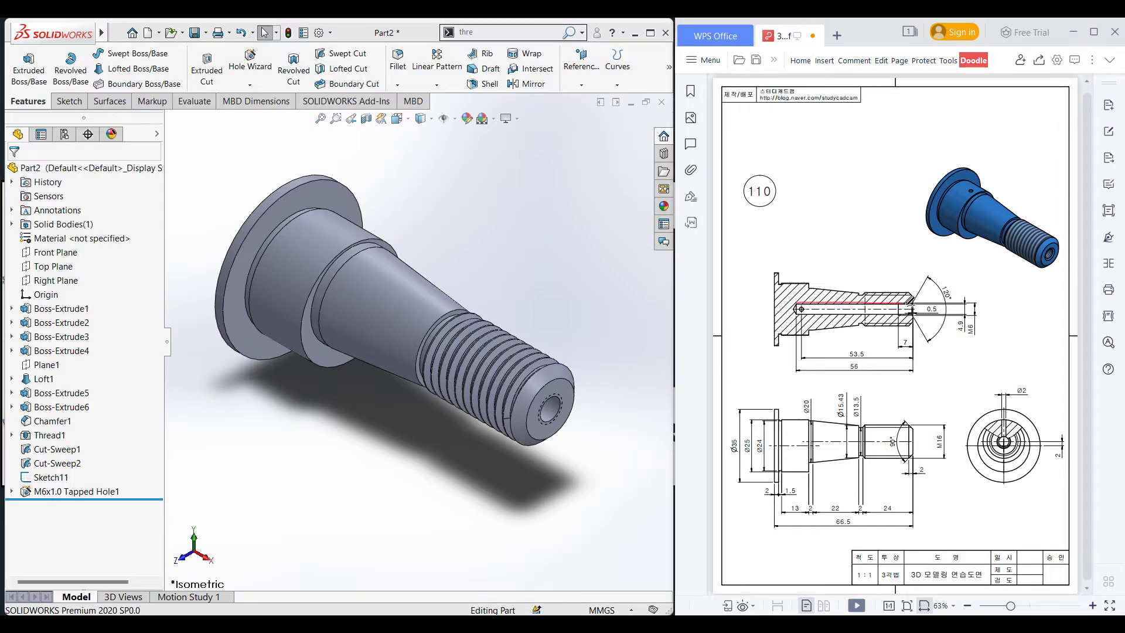
{"action": "left_click_drag", "start_coordinate": [833, 313], "coordinate": [919, 311]}
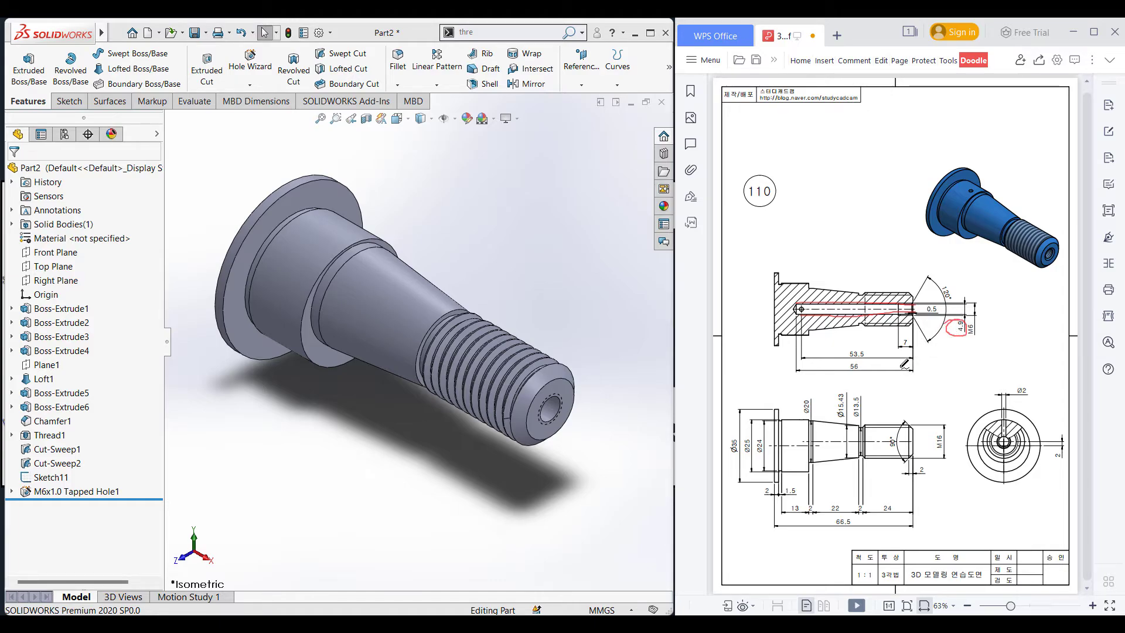
{"action": "left_click_drag", "start_coordinate": [868, 362], "coordinate": [858, 355]}
{"action": "key", "text": "ctrl+z"}
{"action": "key", "text": "ctrl+z"}
{"action": "key", "text": "ctrl+z"}
{"action": "key", "text": "ctrl+z"}
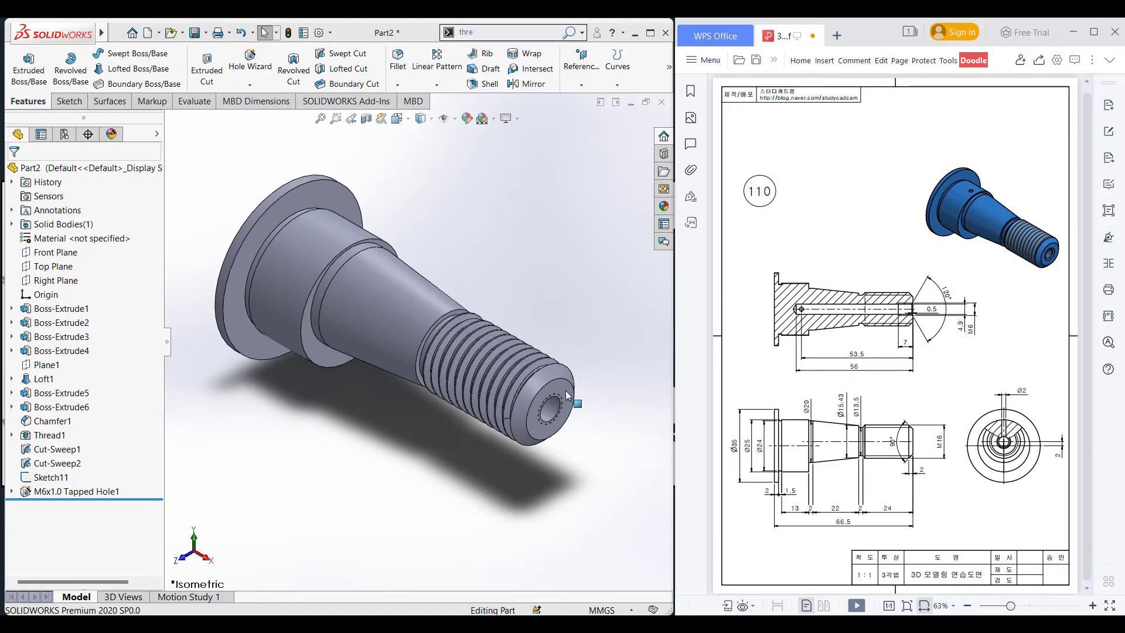
Sketch a 4.9 mm diameter circle on the threaded end face, concentric with the tapped hole
{"action": "right_click", "coordinate": [567, 393]}
{"action": "left_click", "coordinate": [594, 359]}
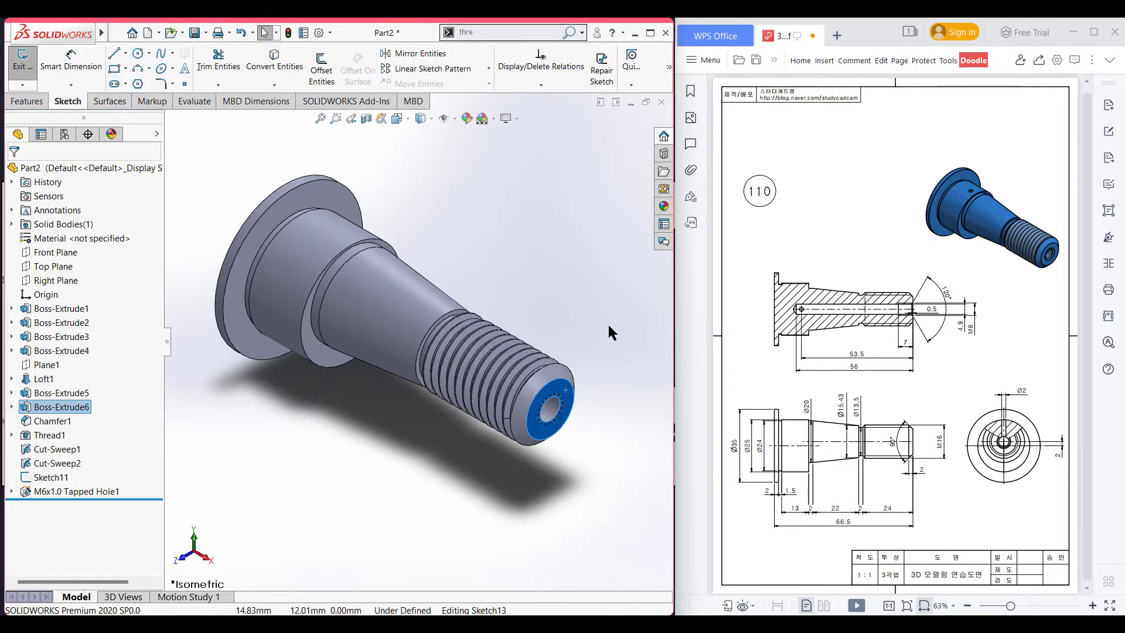
{"action": "key", "text": "ctrl+8"}
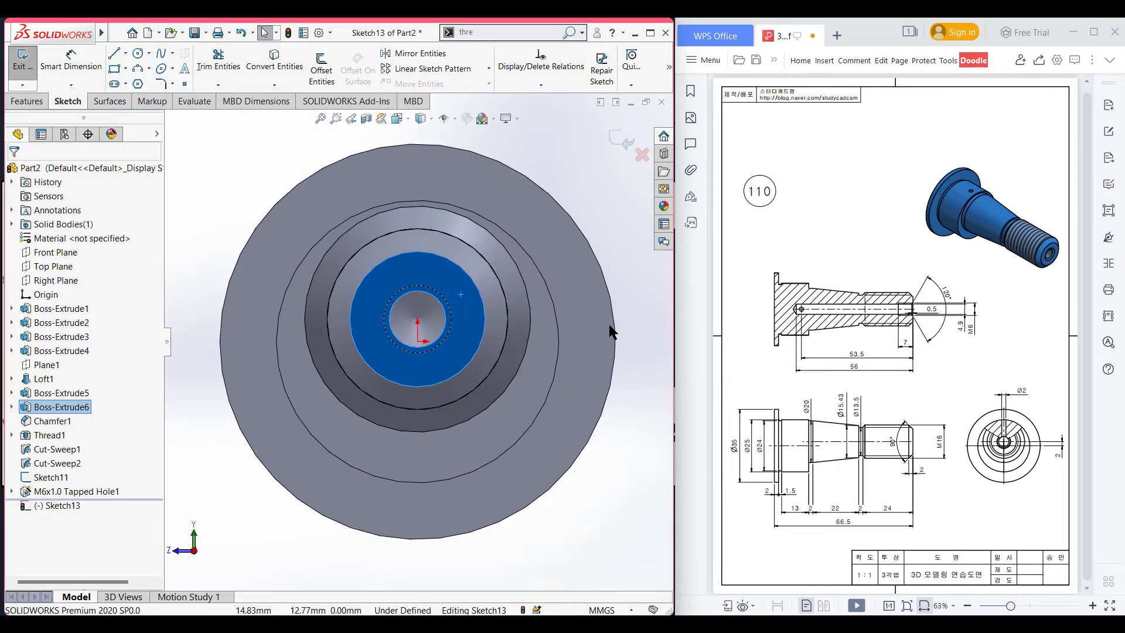
{"action": "left_click", "coordinate": [609, 331]}
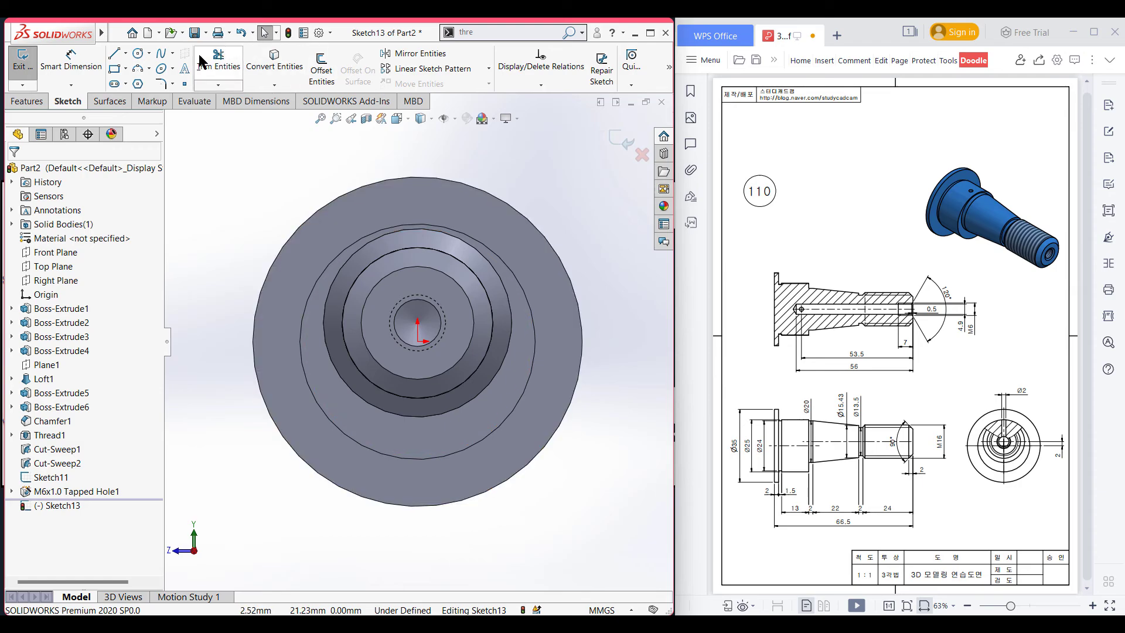
{"action": "left_click", "coordinate": [138, 54]}
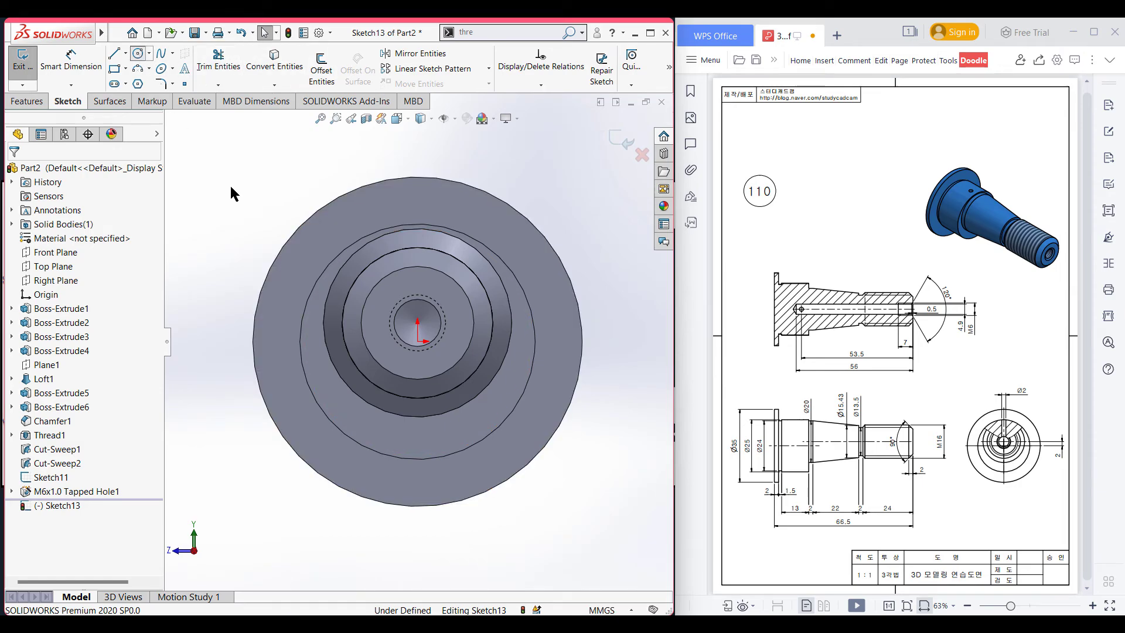
{"action": "left_click", "coordinate": [417, 321]}
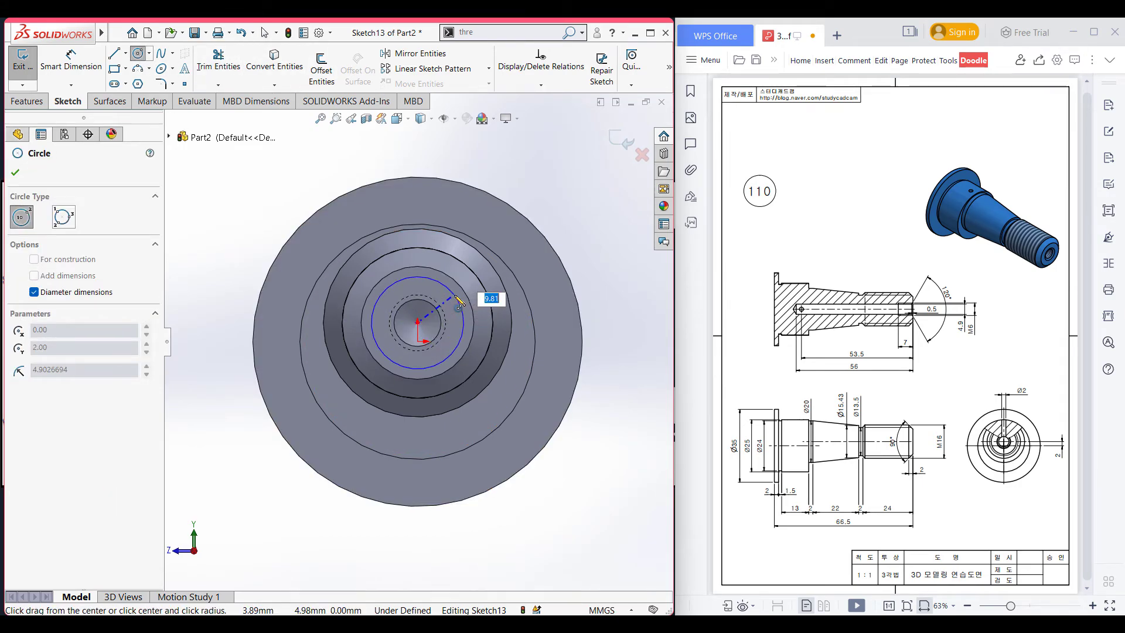
{"action": "type", "text": "4.9"}
{"action": "key", "text": "Return"}
Cut the 4.9 mm circle 56 mm deep into the shaft as a blind Extruded Cut
{"action": "key", "text": "ctrl+7"}
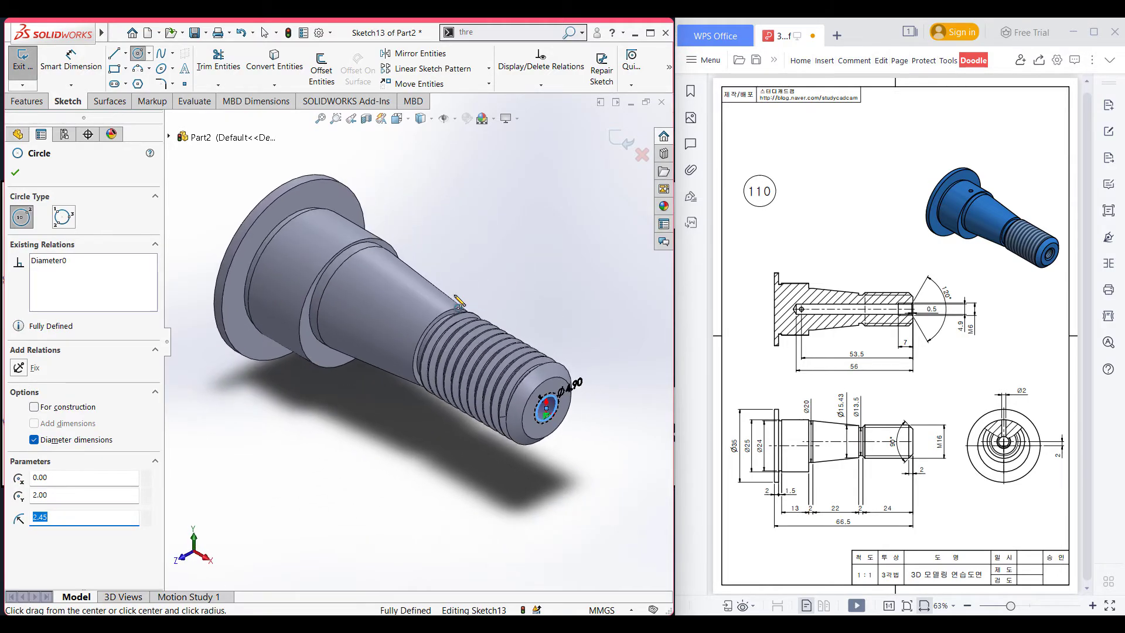
{"action": "left_click", "coordinate": [39, 103]}
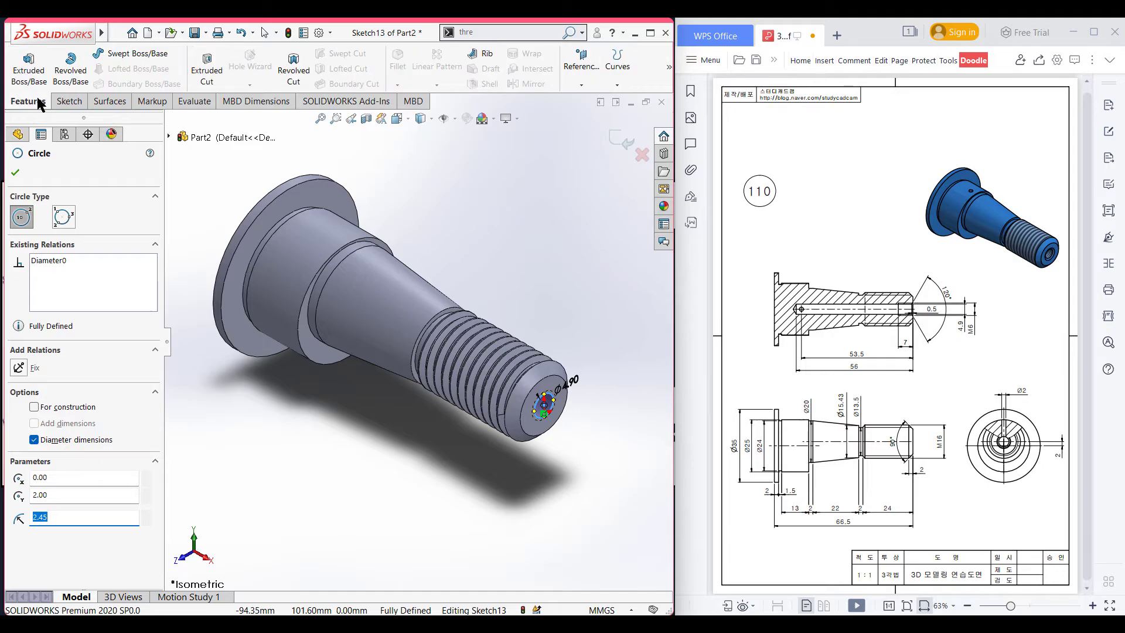
{"action": "left_click", "coordinate": [208, 69]}
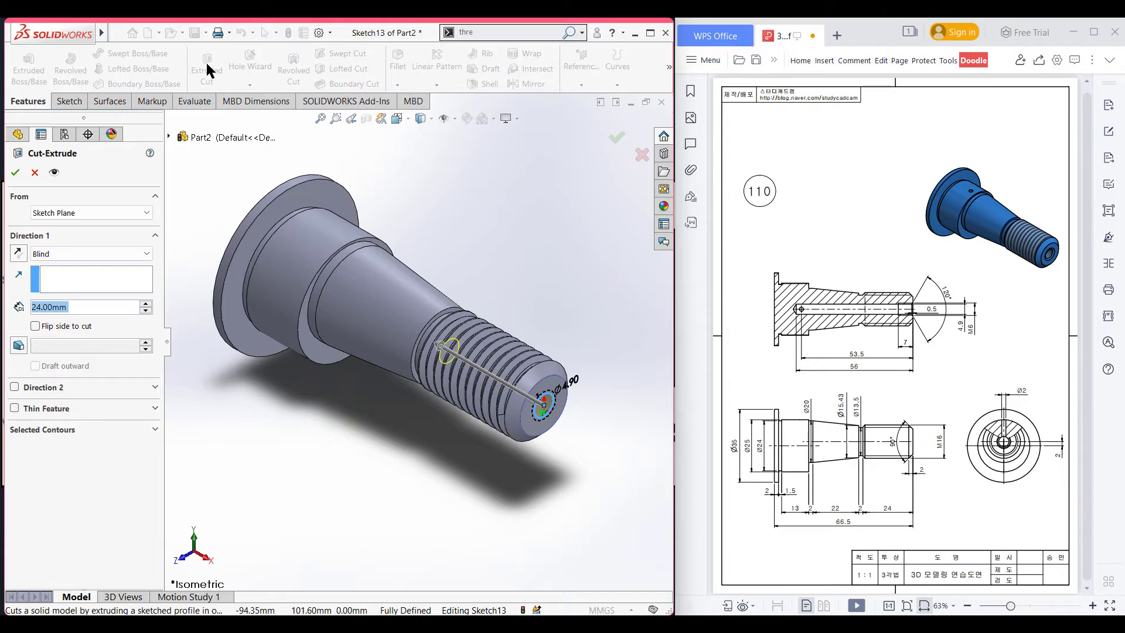
{"action": "type", "text": "56"}
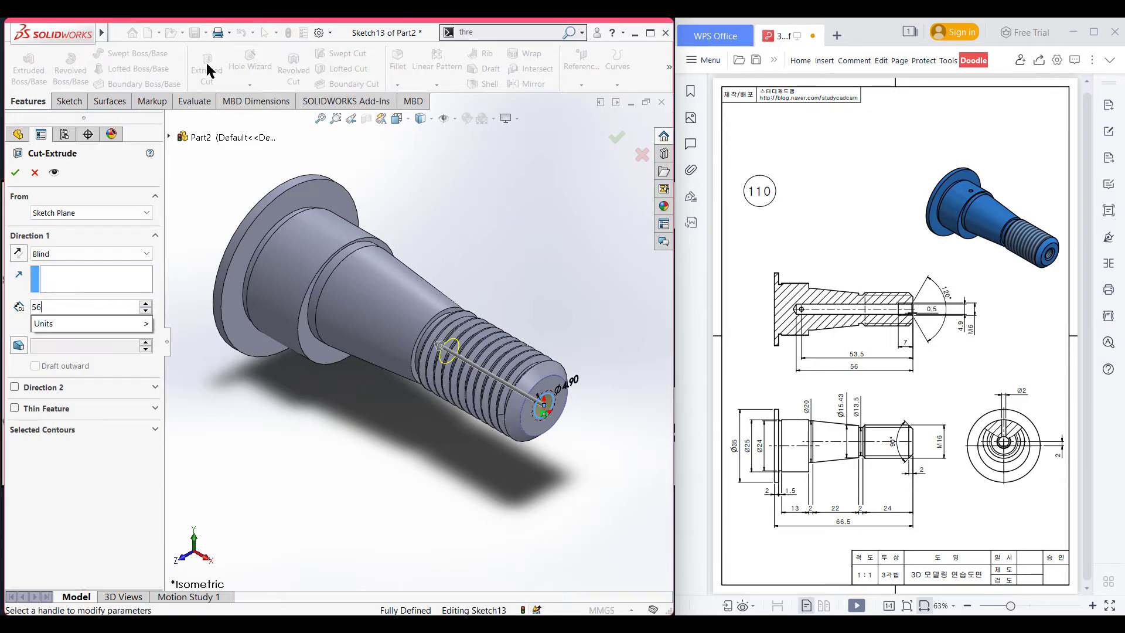
{"action": "key", "text": "Return"}
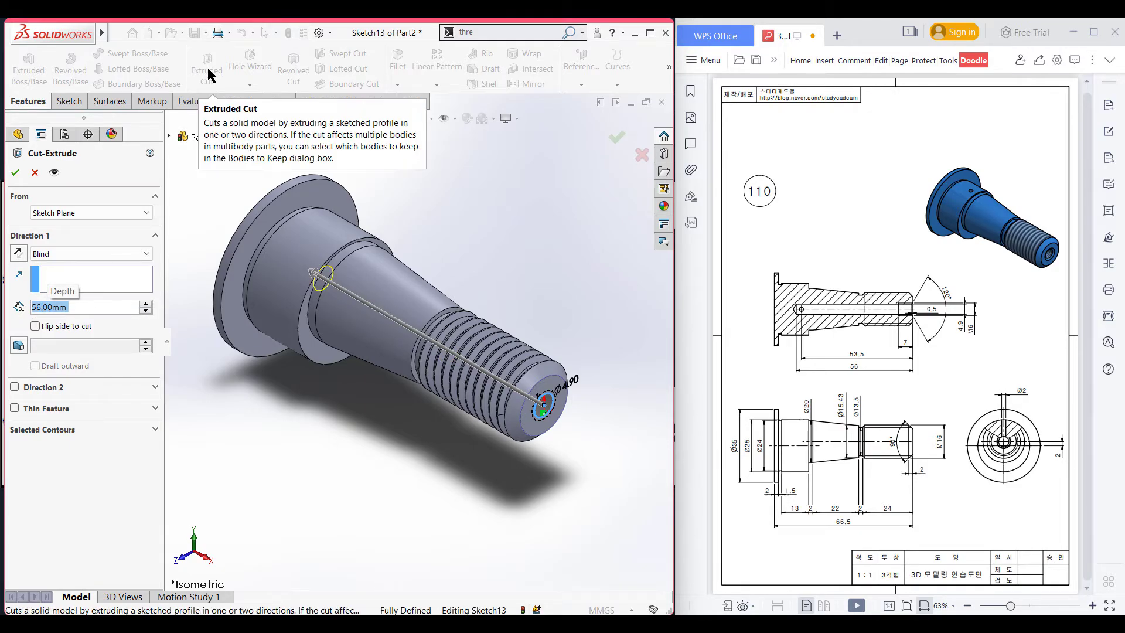
{"action": "left_click", "coordinate": [15, 173]}
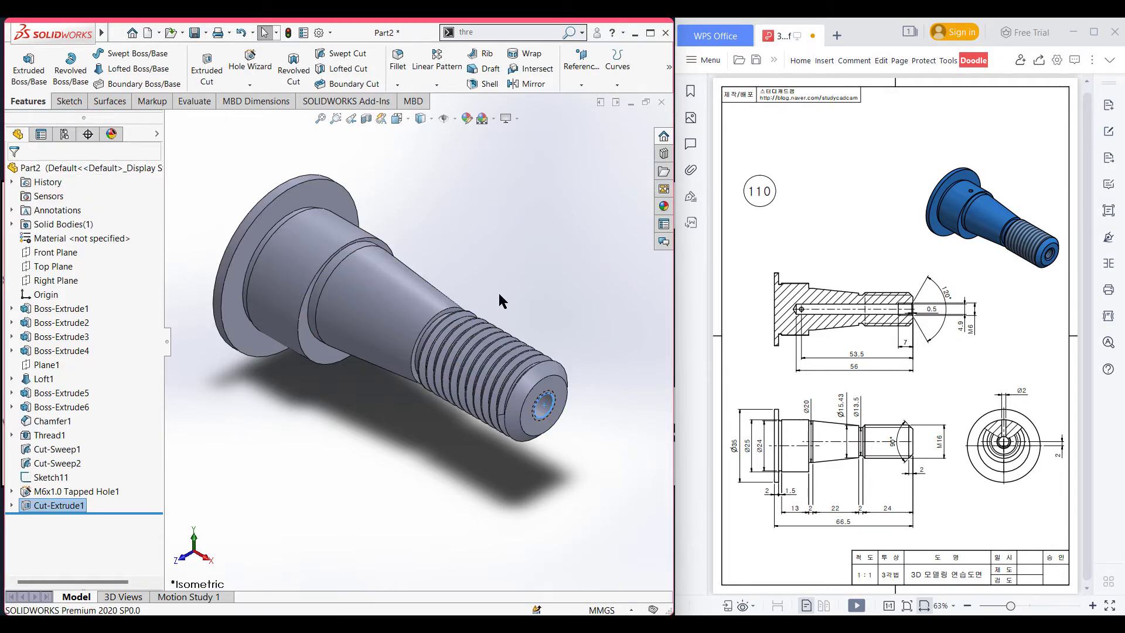
Inspect the bore inside the shaft with a section view through the Front Plane, then close it without keeping the section
{"action": "middle_click_drag", "start_coordinate": [501, 291], "coordinate": [453, 252]}
{"action": "left_click", "coordinate": [538, 269]}
{"action": "key", "text": "ctrl+7"}
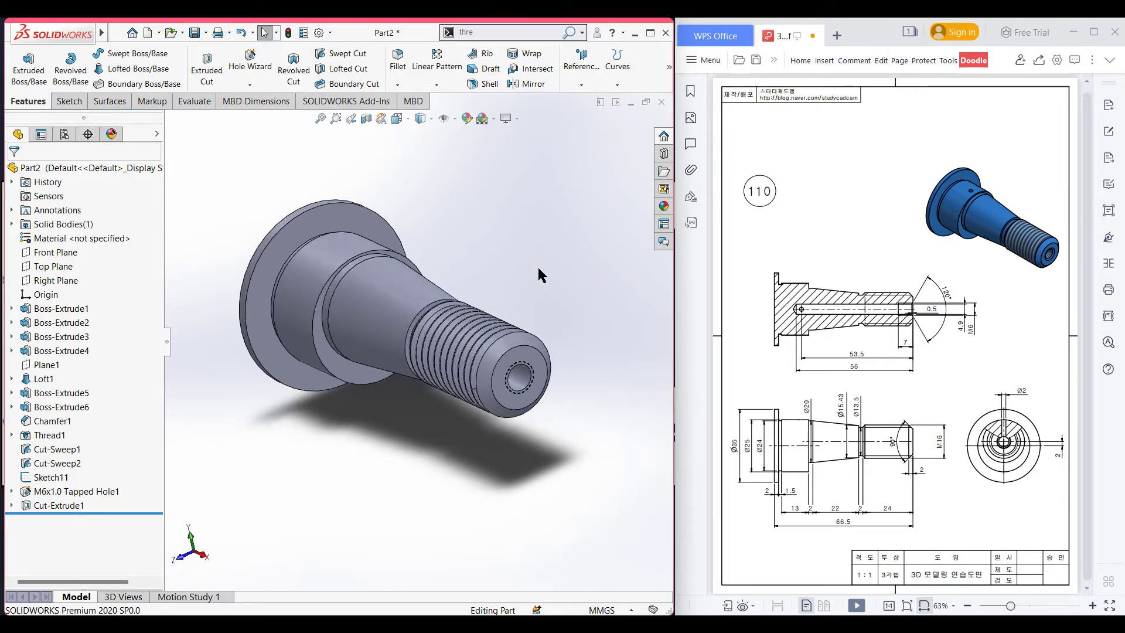
{"action": "left_click", "coordinate": [367, 118]}
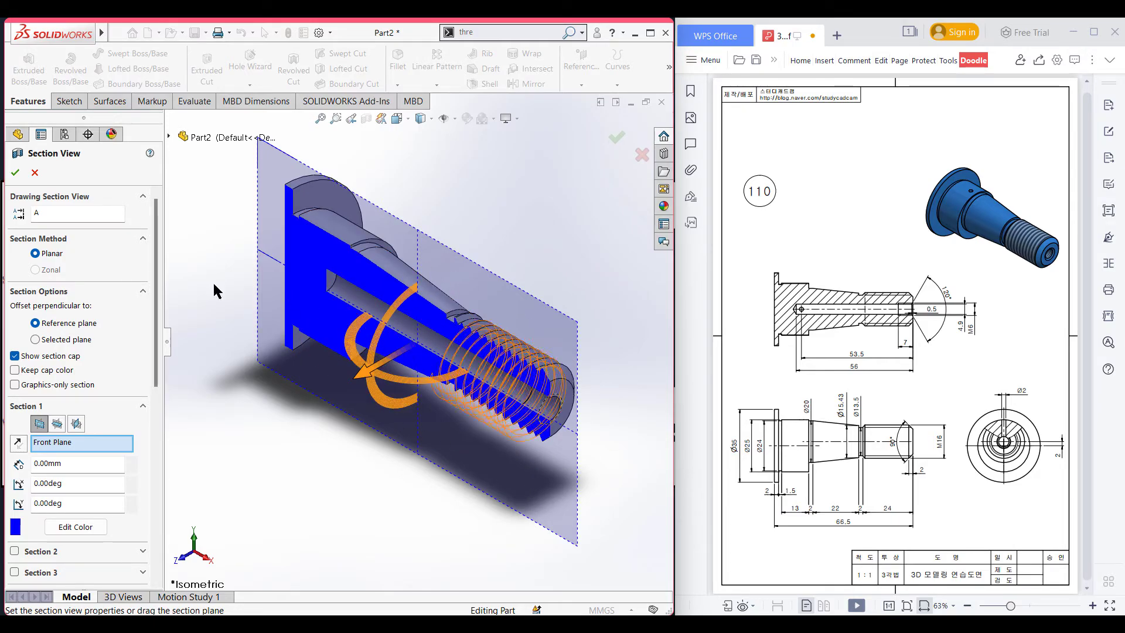
{"action": "left_click", "coordinate": [35, 173]}
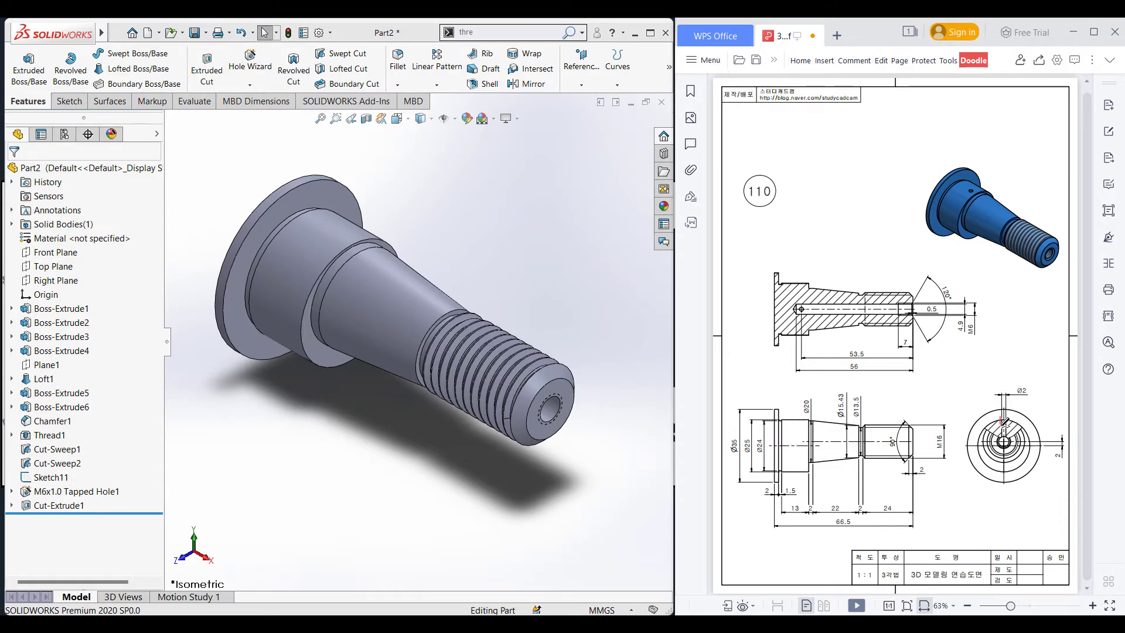
Sketch a 2 mm diameter circle on the Top Plane, centred on the shaft axis within the large offset step
{"action": "left_click_drag", "start_coordinate": [1001, 423], "coordinate": [1004, 432]}
{"action": "mouse_move", "coordinate": [1033, 384]}
{"action": "left_mouse_down"}
{"action": "mouse_move", "coordinate": [1014, 394]}
{"action": "mouse_move", "coordinate": [1035, 389]}
{"action": "left_mouse_up"}
{"action": "right_click", "coordinate": [52, 267]}
{"action": "left_click", "coordinate": [55, 252]}
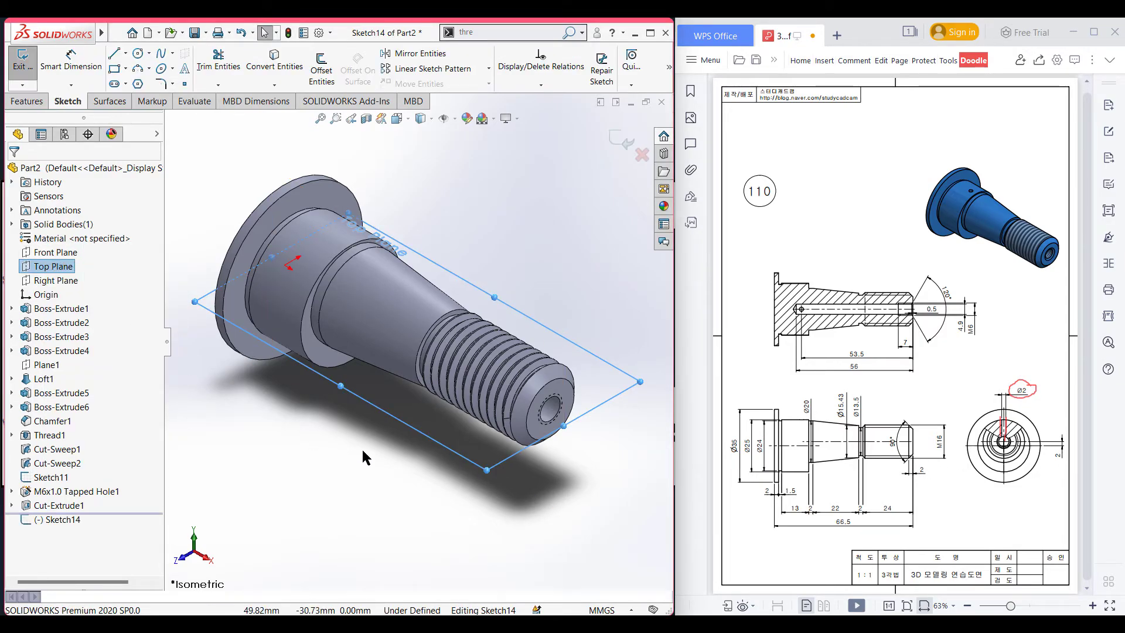
{"action": "key", "text": "ctrl+8"}
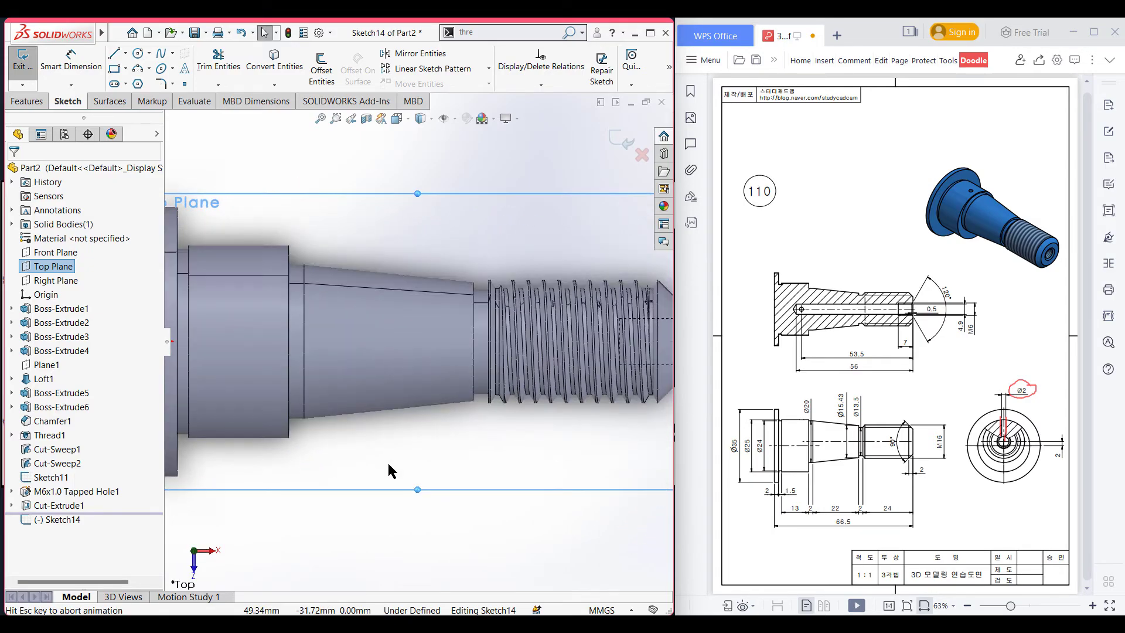
{"action": "left_click", "coordinate": [363, 466]}
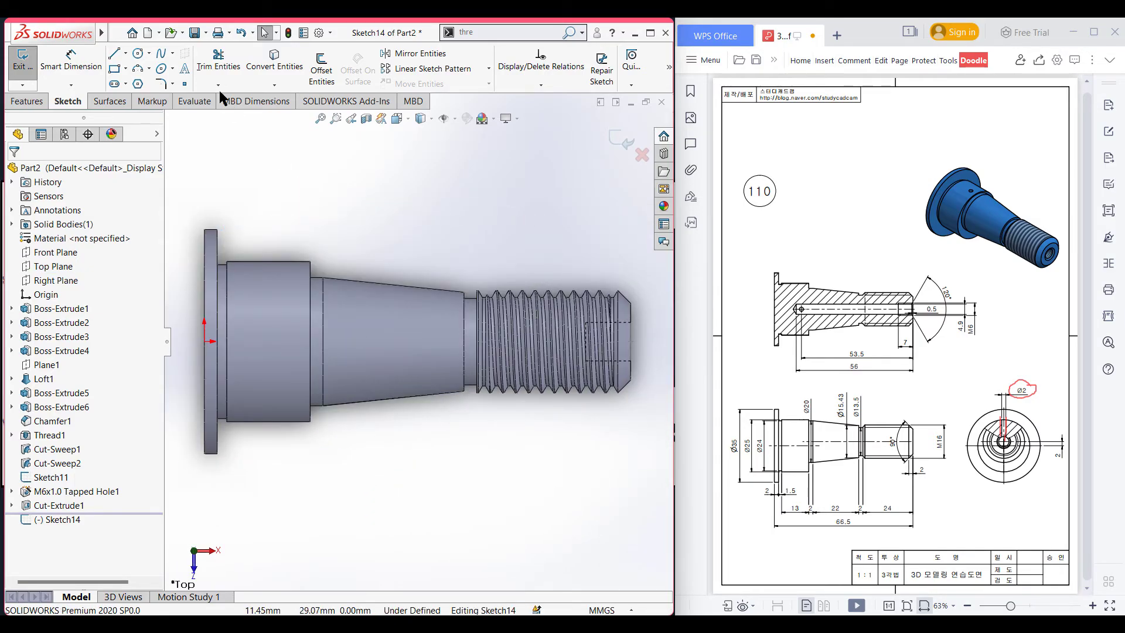
{"action": "left_click", "coordinate": [138, 53]}
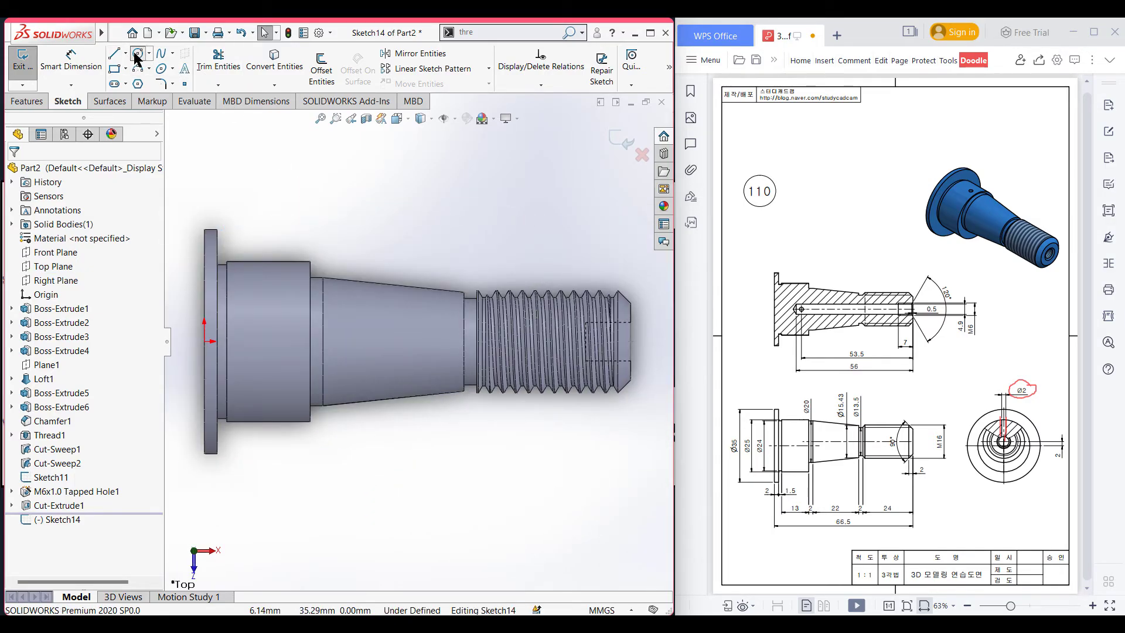
{"action": "left_click", "coordinate": [276, 341]}
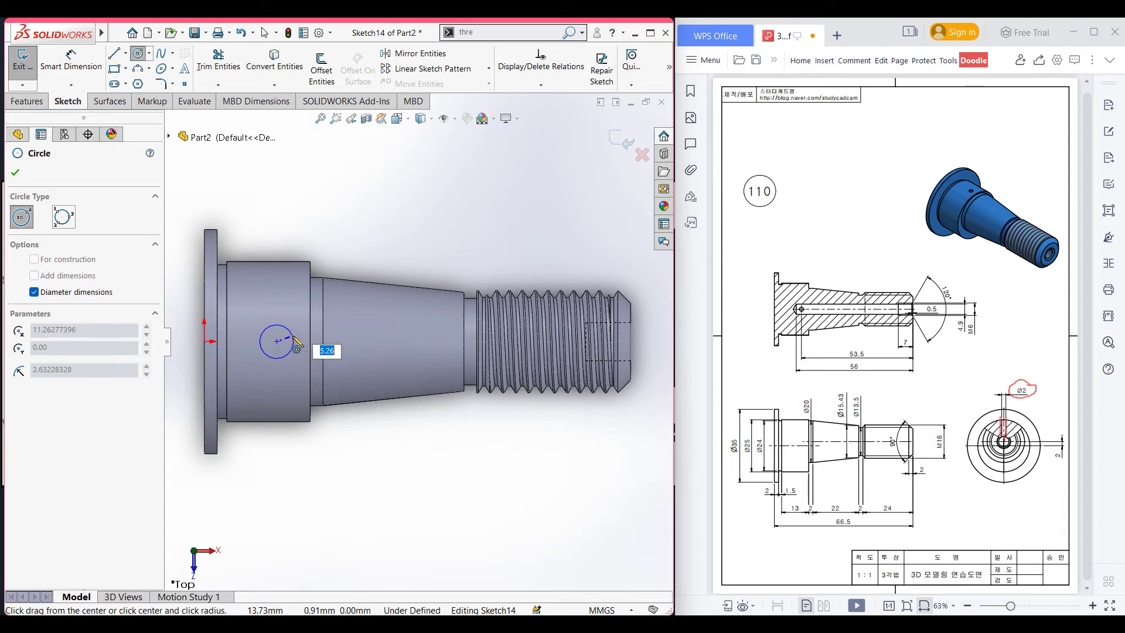
{"action": "type", "text": "2"}
{"action": "key", "text": "Return"}
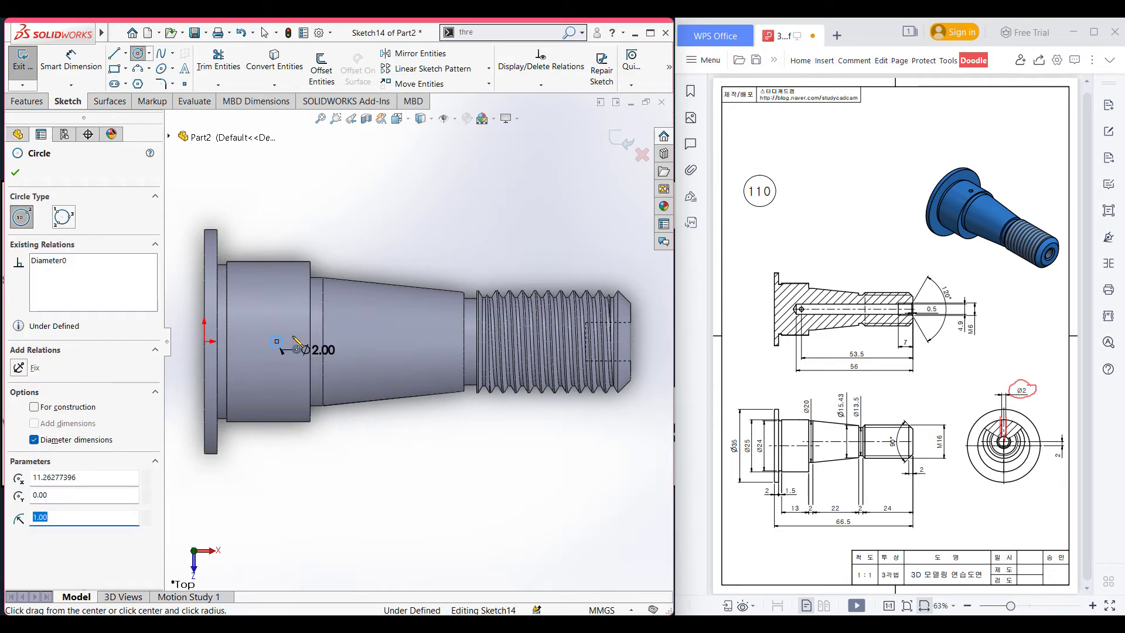
Dimension the 2 mm circle's centre 53.5 mm from the threaded end face, following the drawing's section view
{"action": "left_click", "coordinate": [65, 67]}
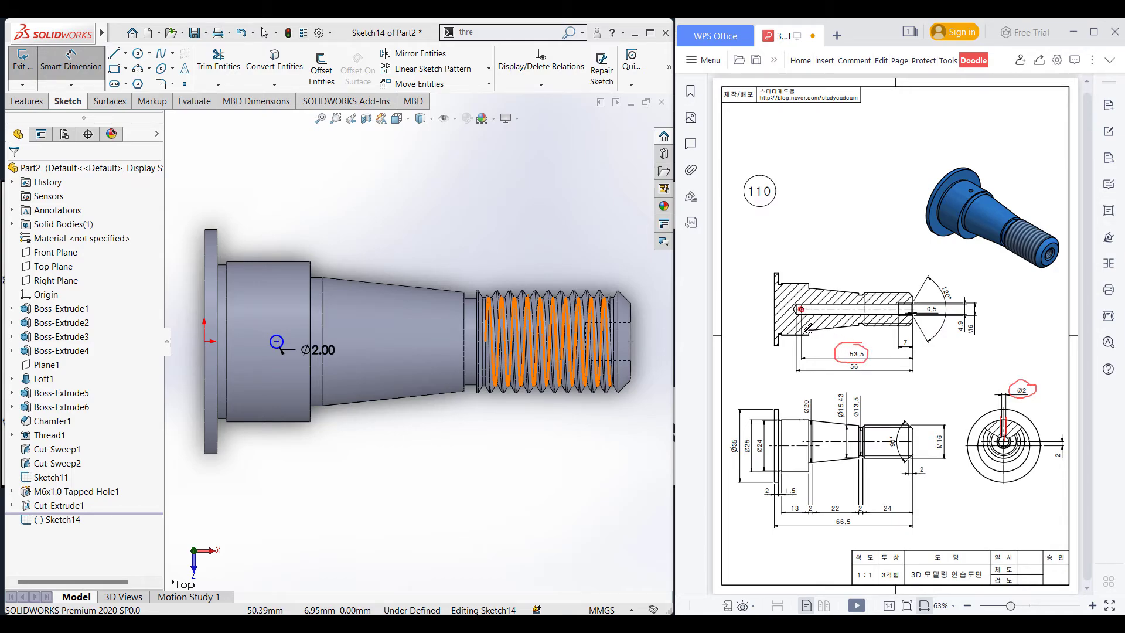
{"action": "left_click_drag", "start_coordinate": [802, 331], "coordinate": [933, 346]}
{"action": "left_click_drag", "start_coordinate": [808, 325], "coordinate": [799, 333]}
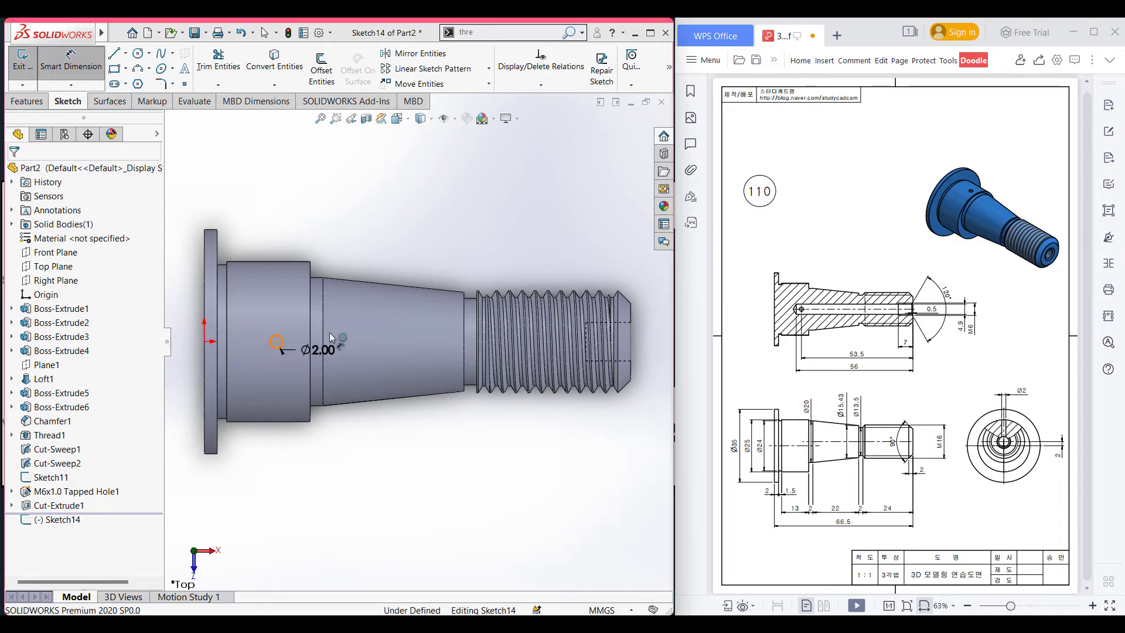
{"action": "left_click", "coordinate": [277, 341]}
{"action": "left_click", "coordinate": [630, 341]}
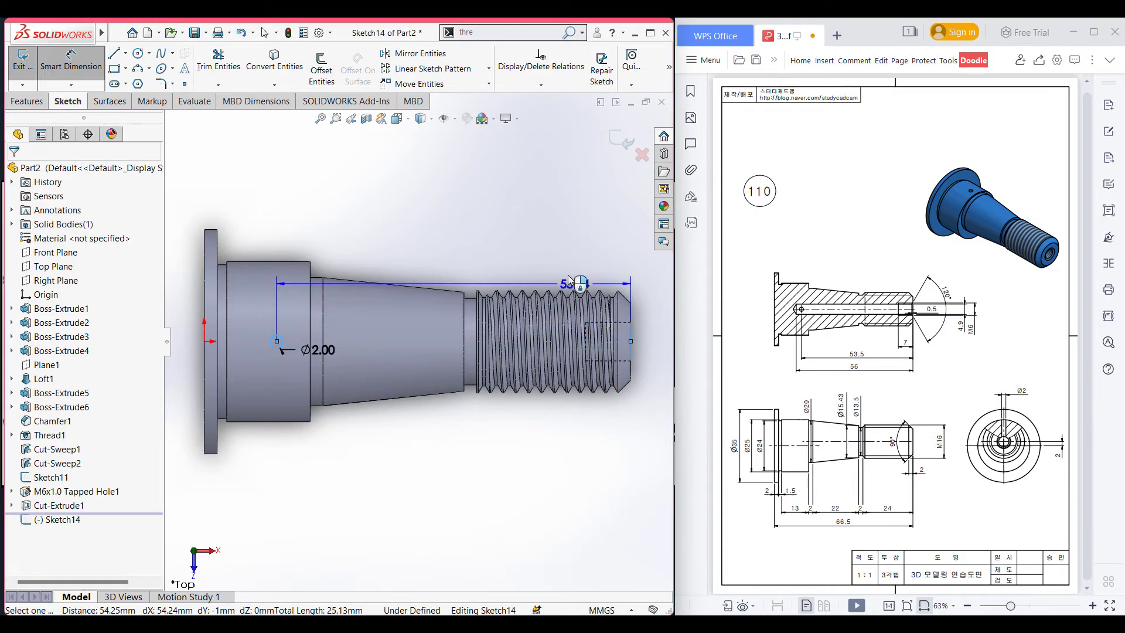
{"action": "left_click", "coordinate": [557, 253]}
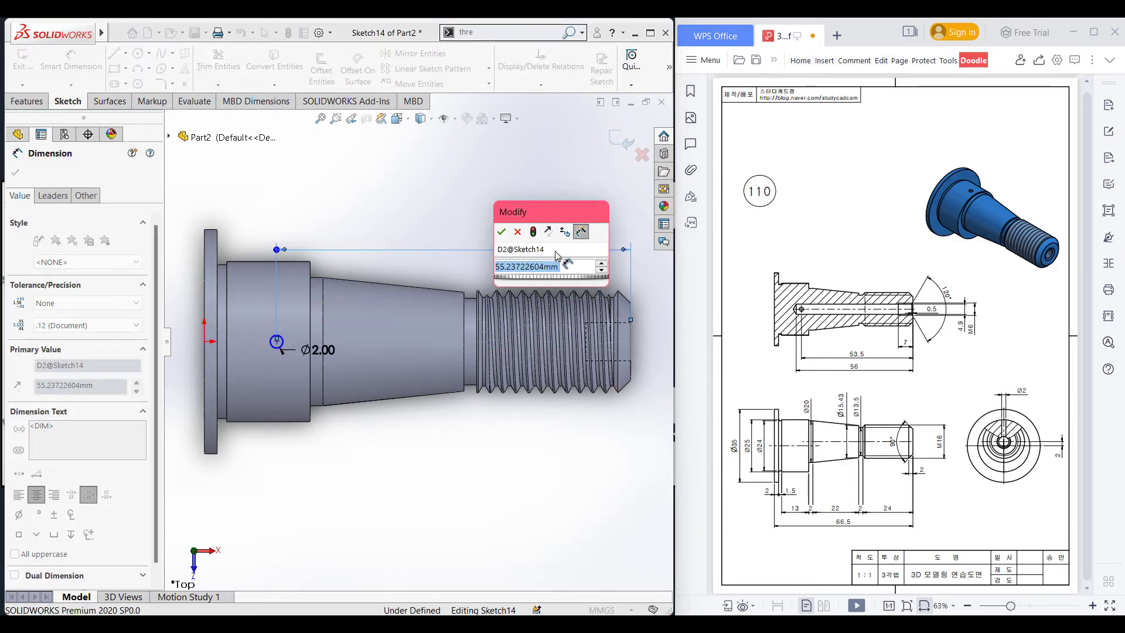
{"action": "type", "text": "53.5"}
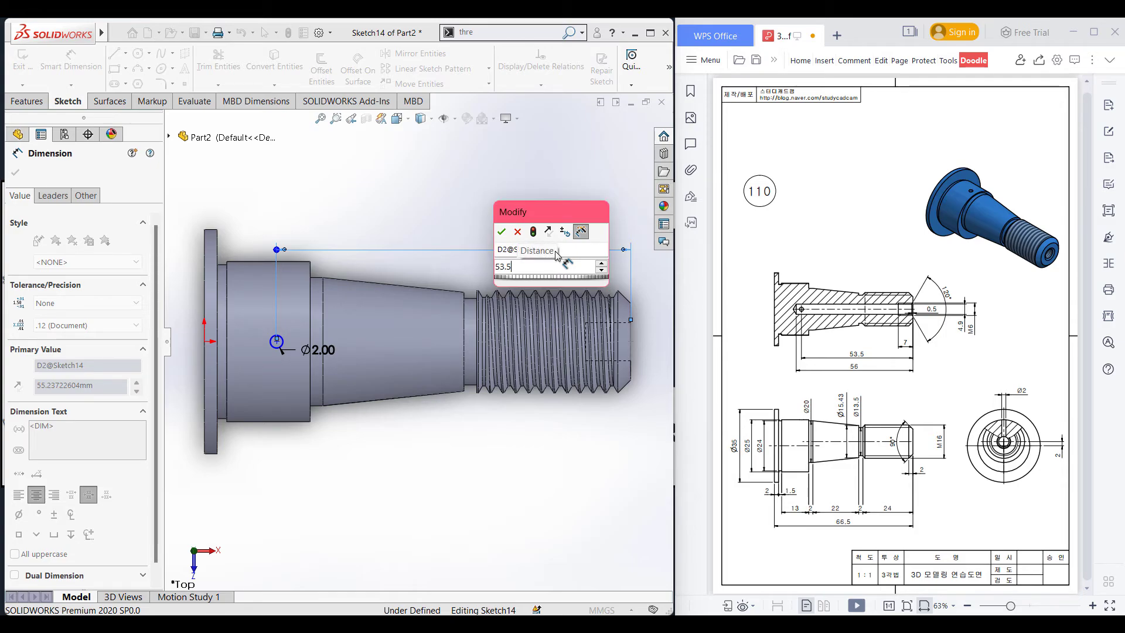
{"action": "key", "text": "Return"}
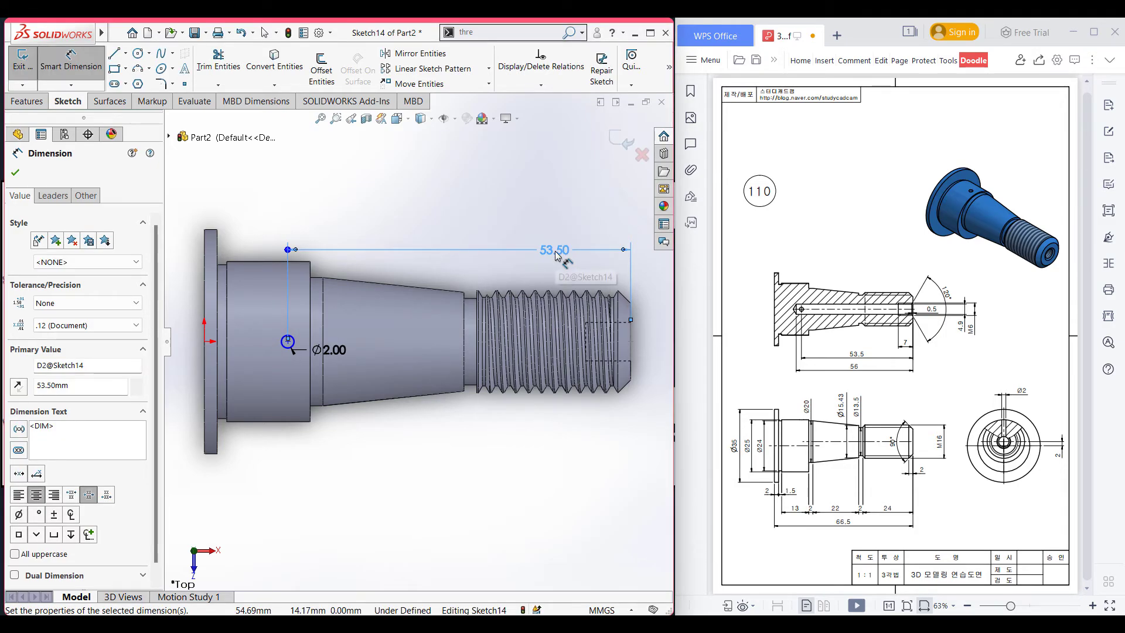
Cut the 2 mm circle up through the wall of the large offset step with an Extruded Cut
{"action": "key", "text": "ctrl+7"}
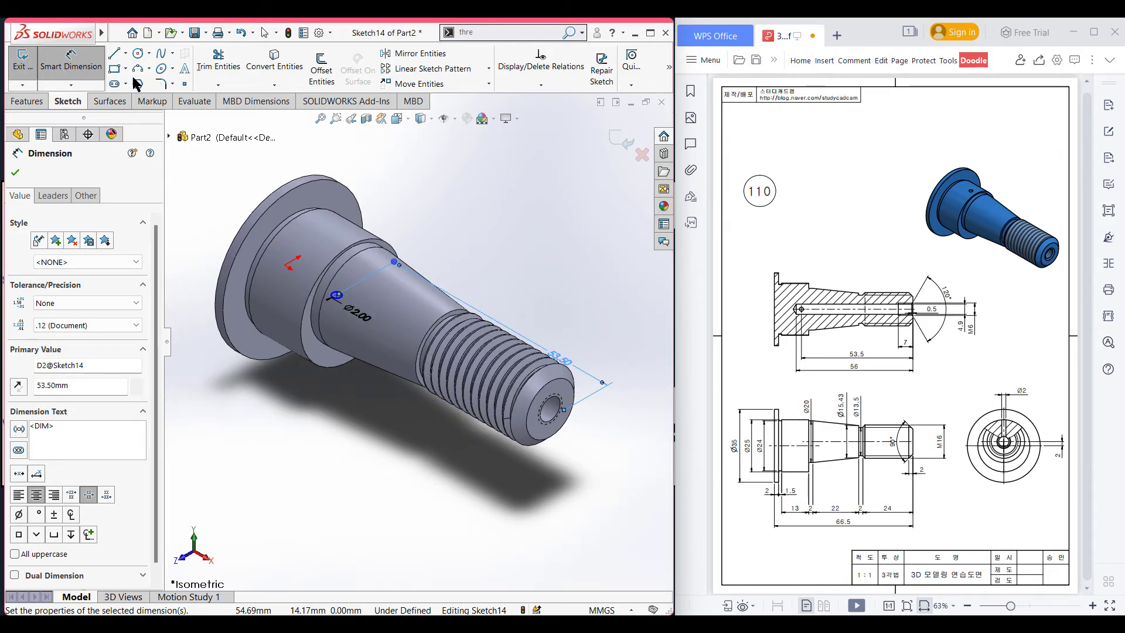
{"action": "left_click", "coordinate": [36, 103]}
{"action": "left_click", "coordinate": [209, 74]}
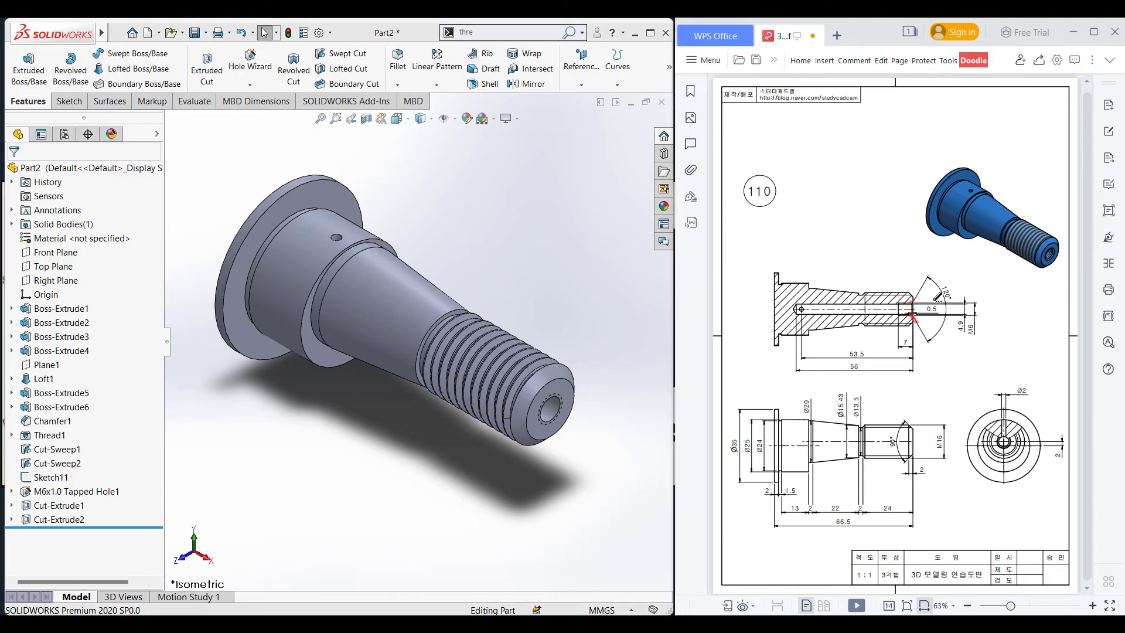
Chamfer the bore's mouth edge on the threaded end face with a 0.5 mm distance and a 60-degree angle
{"action": "mouse_move", "coordinate": [942, 285]}
{"action": "left_mouse_down"}
{"action": "mouse_move", "coordinate": [952, 303]}
{"action": "mouse_move", "coordinate": [960, 275]}
{"action": "mouse_move", "coordinate": [934, 280]}
{"action": "mouse_move", "coordinate": [953, 294]}
{"action": "mouse_move", "coordinate": [921, 303]}
{"action": "mouse_move", "coordinate": [938, 313]}
{"action": "mouse_move", "coordinate": [932, 301]}
{"action": "left_mouse_up"}
{"action": "left_click", "coordinate": [396, 85]}
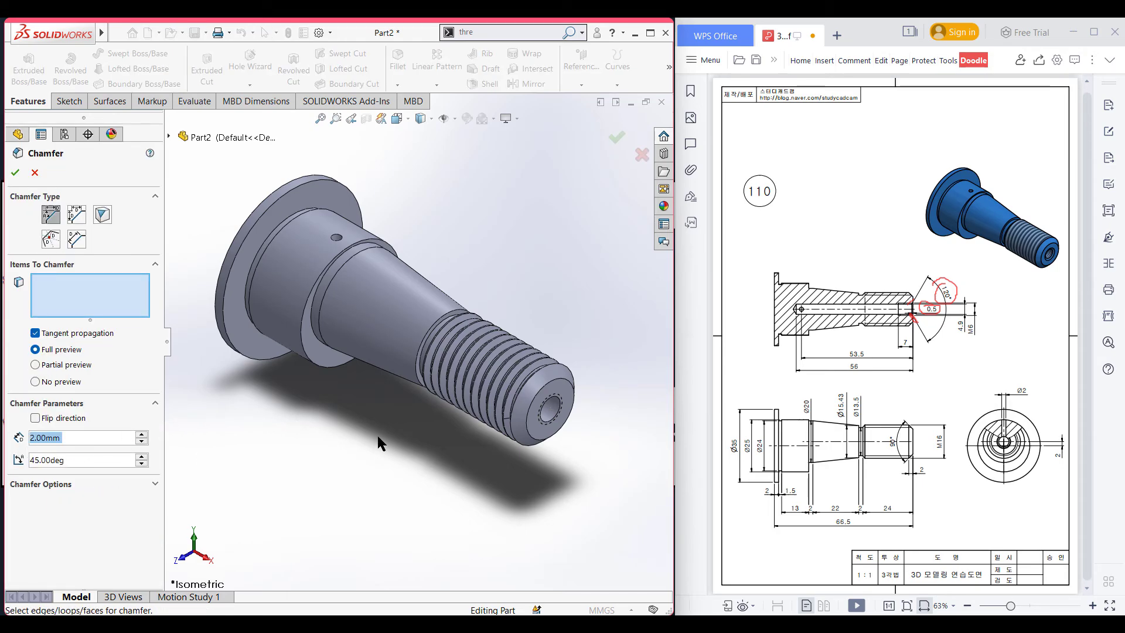
{"action": "type", "text": "0.5"}
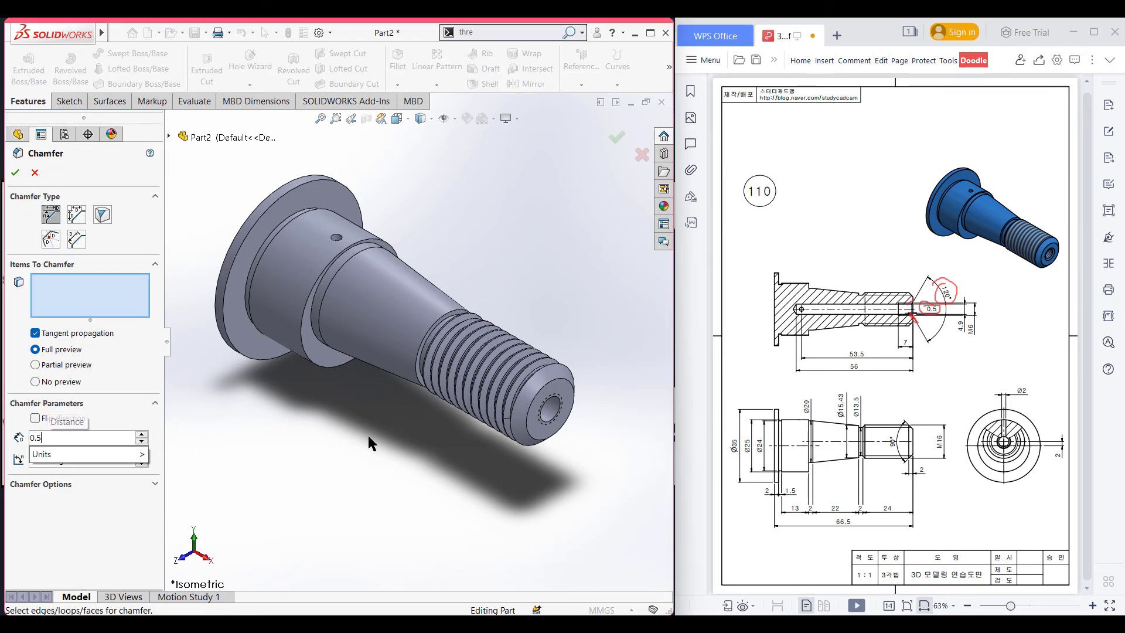
{"action": "key", "text": "Return"}
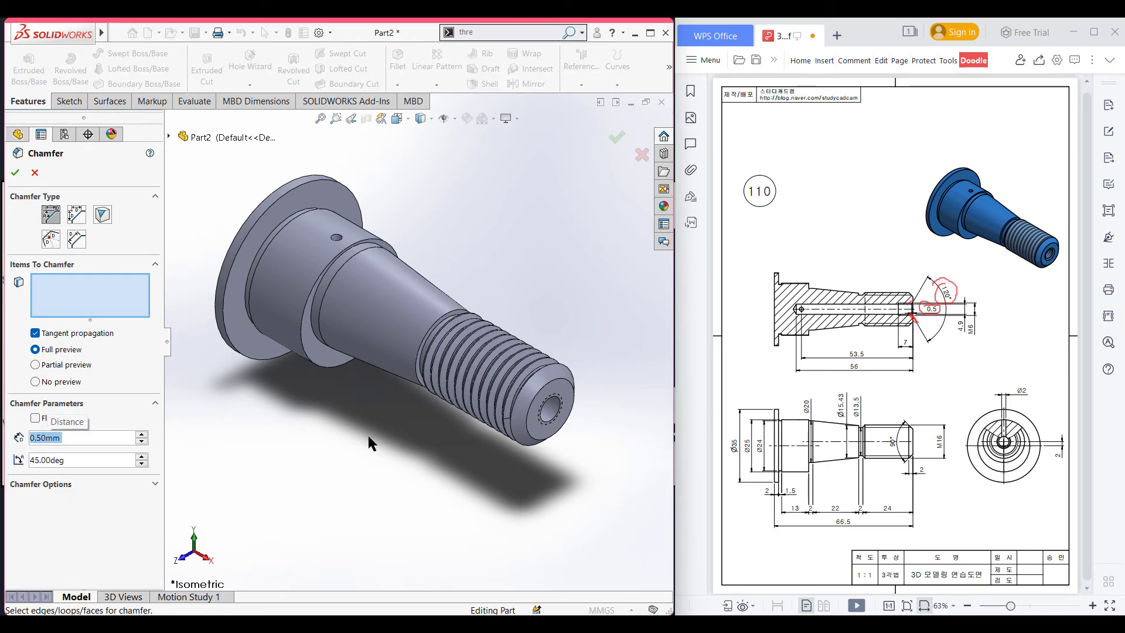
{"action": "left_click", "coordinate": [90, 460]}
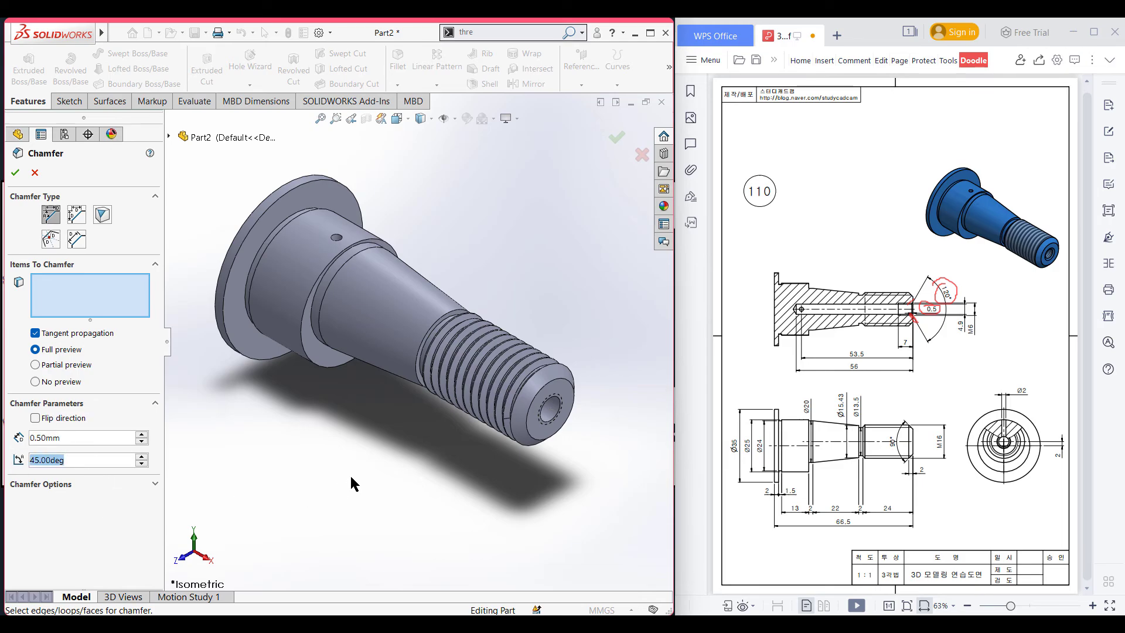
{"action": "type", "text": "60"}
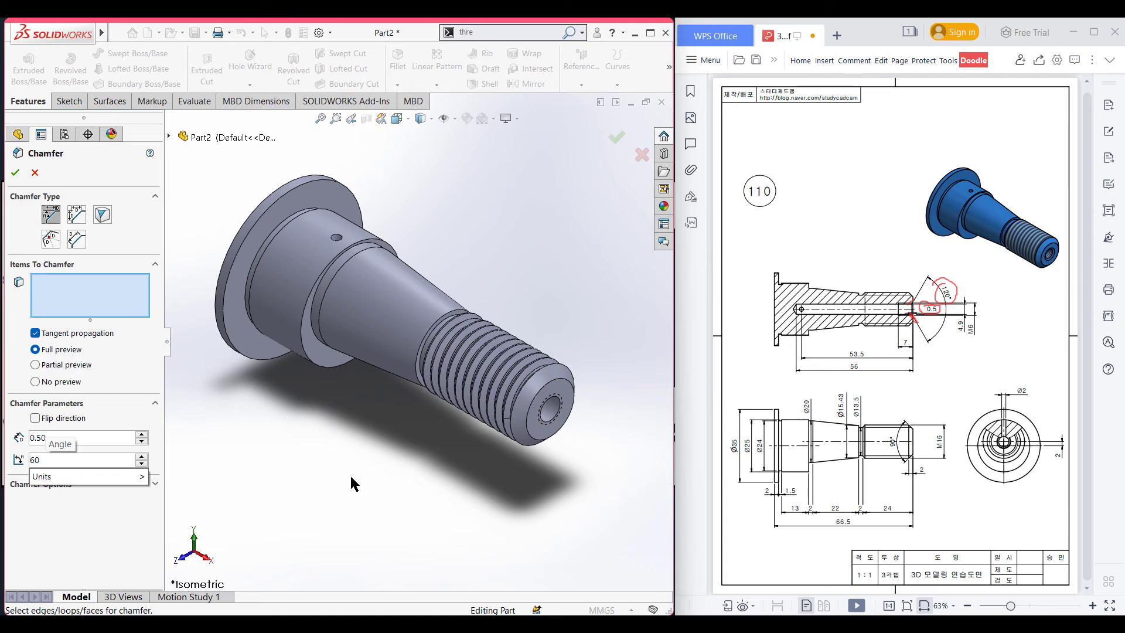
{"action": "key", "text": "Return"}
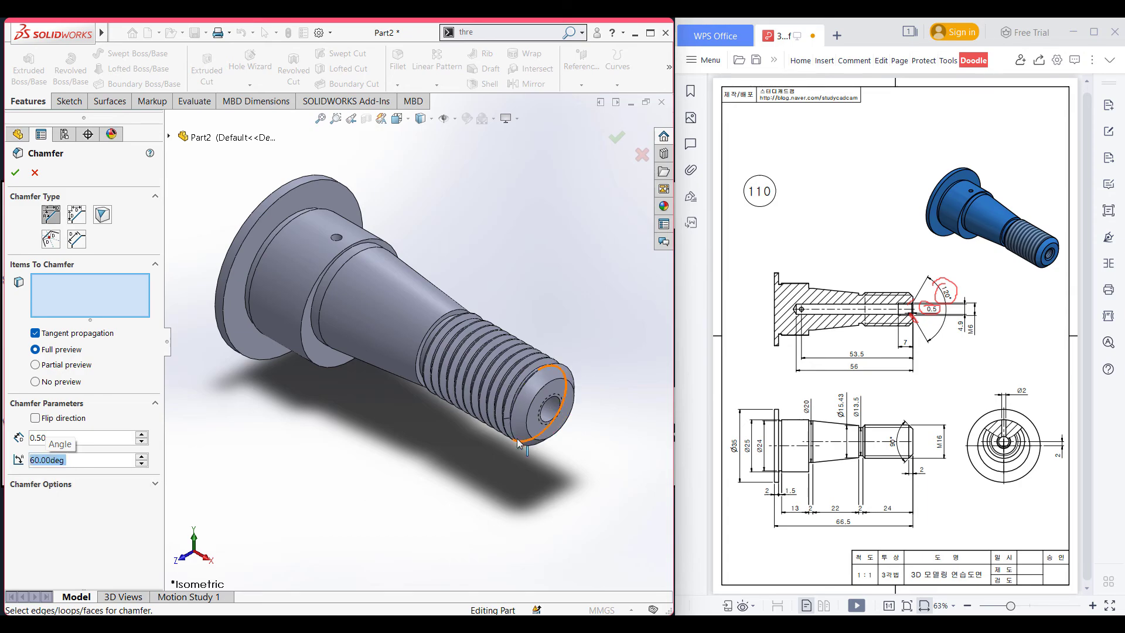
{"action": "scroll", "coordinate": [576, 419], "scroll_direction": "down", "scroll_amount": 5}
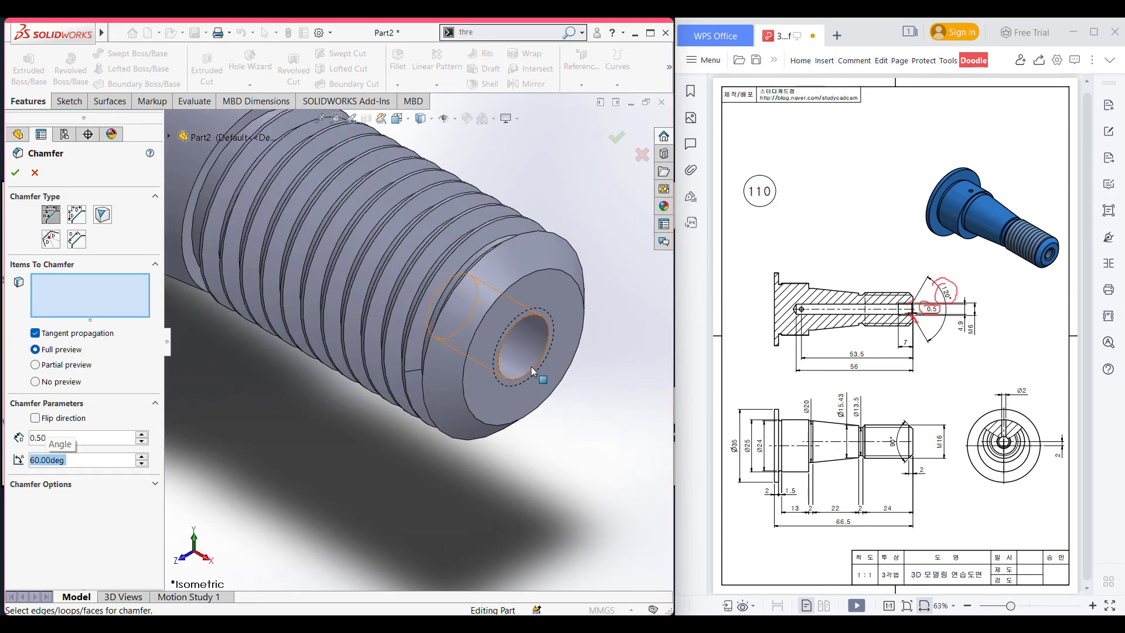
{"action": "left_click", "coordinate": [536, 379]}
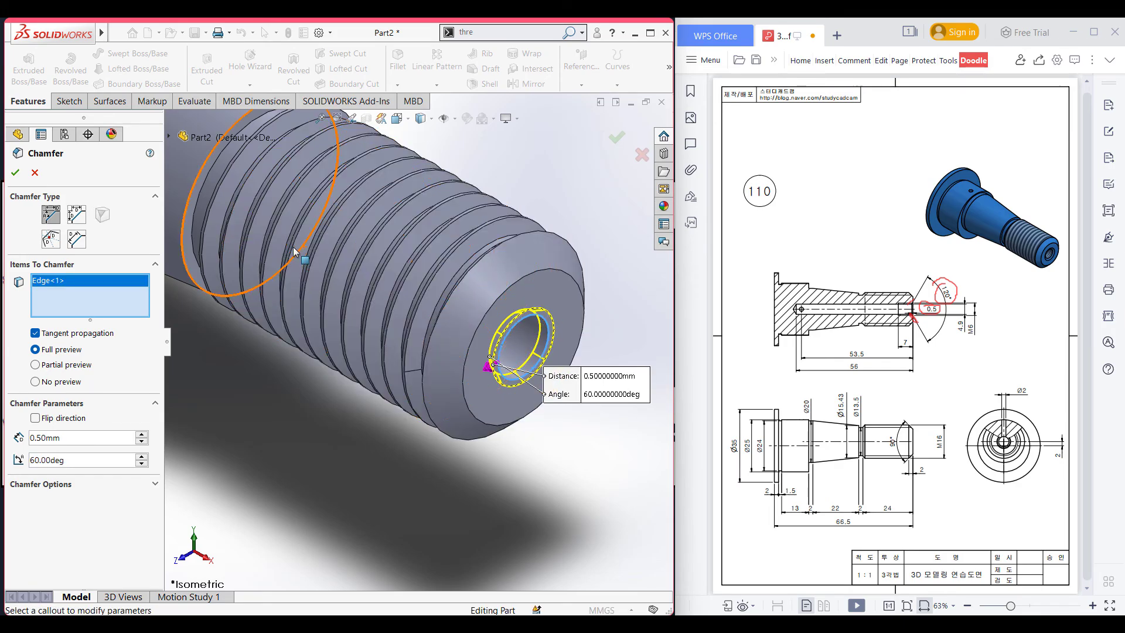
{"action": "mouse_move", "coordinate": [589, 464]}
{"action": "middle_mouse_down"}
{"action": "mouse_move", "coordinate": [532, 481]}
{"action": "mouse_move", "coordinate": [570, 463]}
{"action": "middle_mouse_up"}
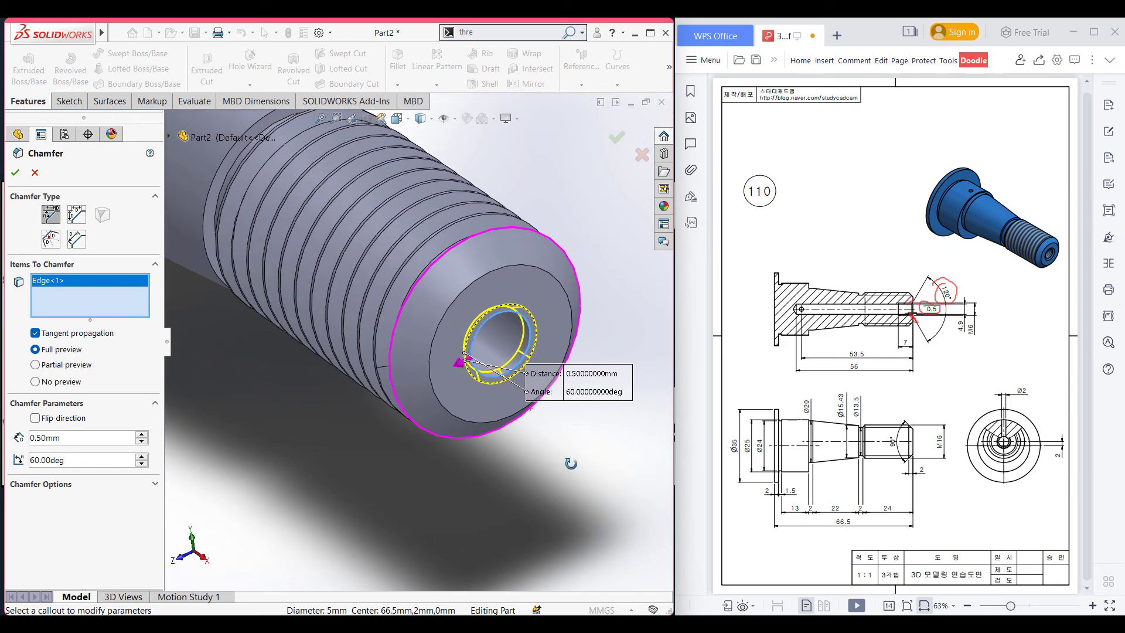
{"action": "left_click", "coordinate": [17, 174]}
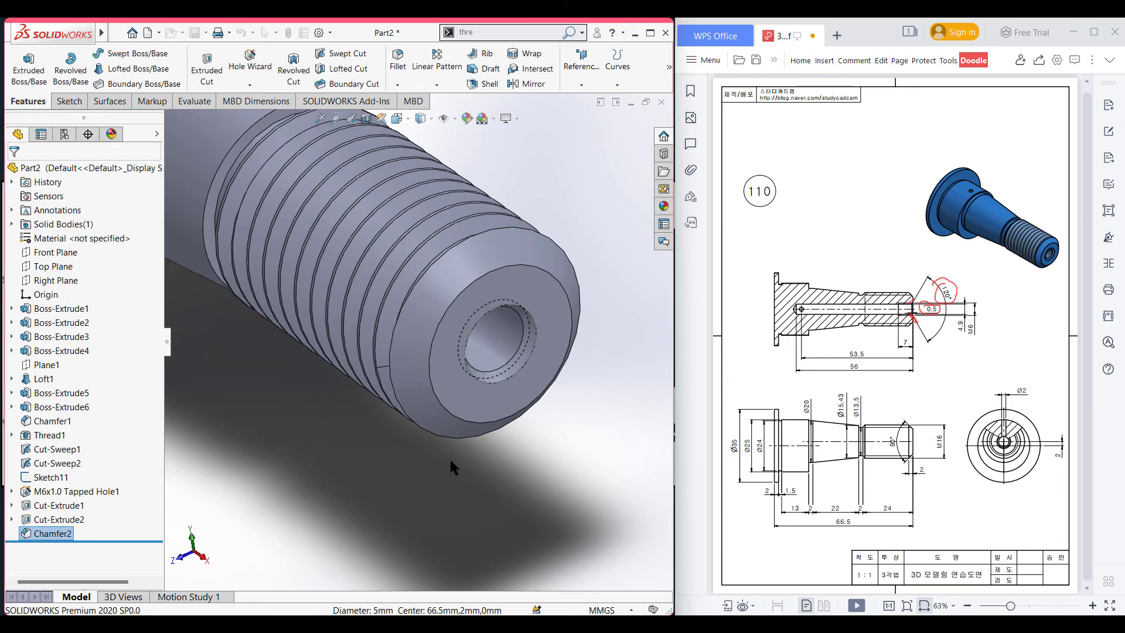
Examine the chamfered bore mouth and the whole shaft, and clear the pen markings from the drawing
{"action": "middle_click_drag", "start_coordinate": [474, 446], "coordinate": [538, 436]}
{"action": "left_click", "coordinate": [538, 436]}
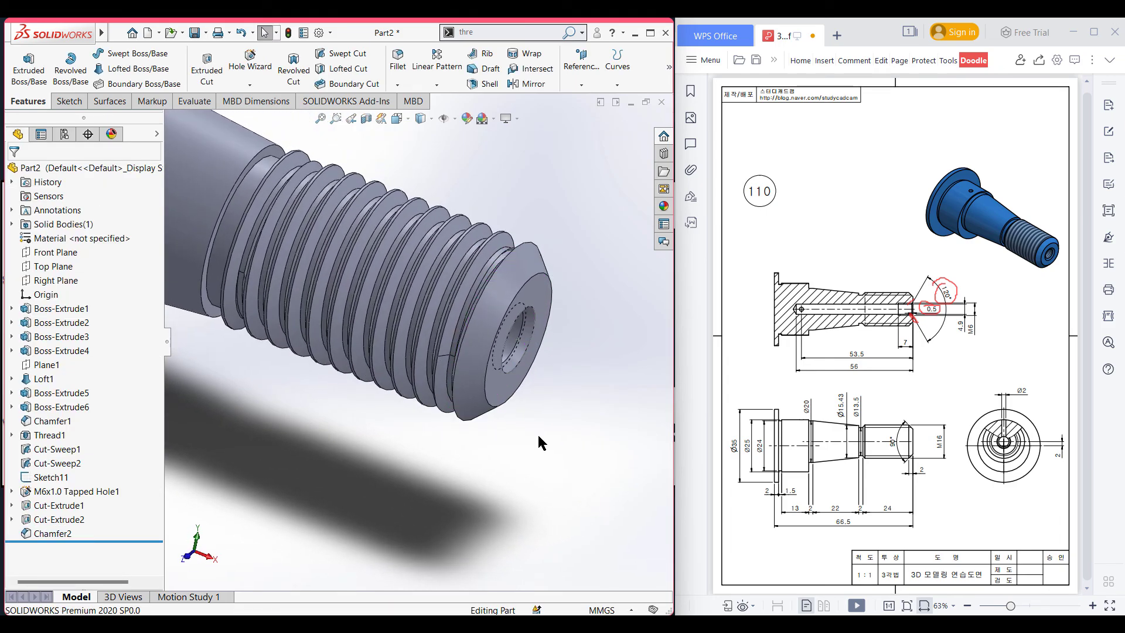
{"action": "scroll", "coordinate": [539, 437], "scroll_direction": "up", "scroll_amount": 2}
{"action": "key", "text": "ctrl+7"}
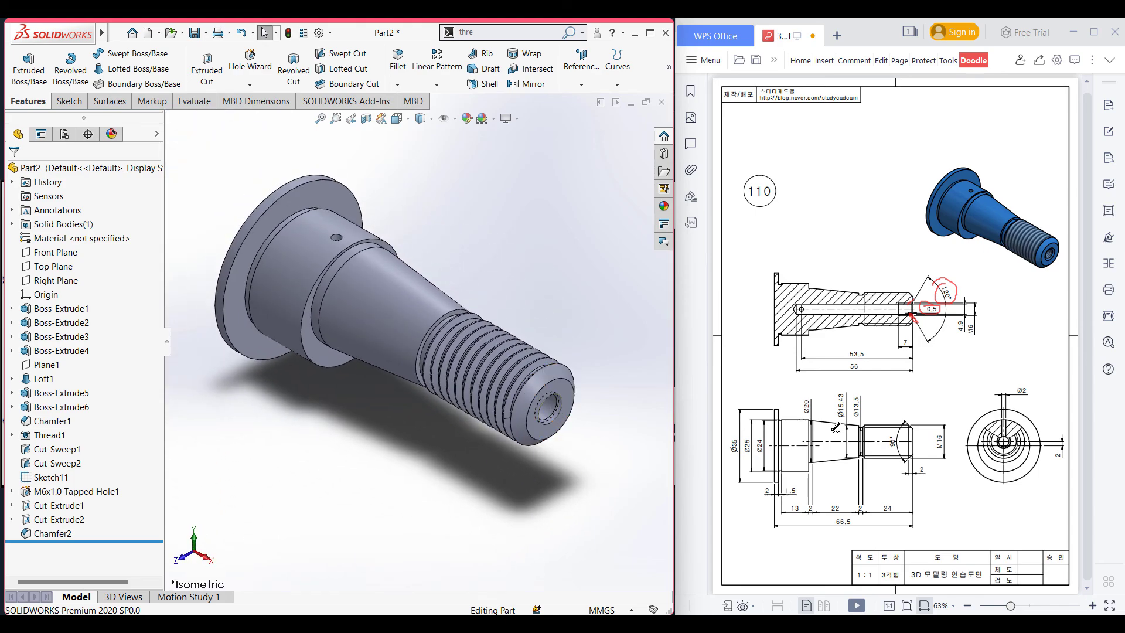
{"action": "left_click_drag", "start_coordinate": [831, 430], "coordinate": [859, 412]}
{"action": "key", "text": "ctrl+z"}
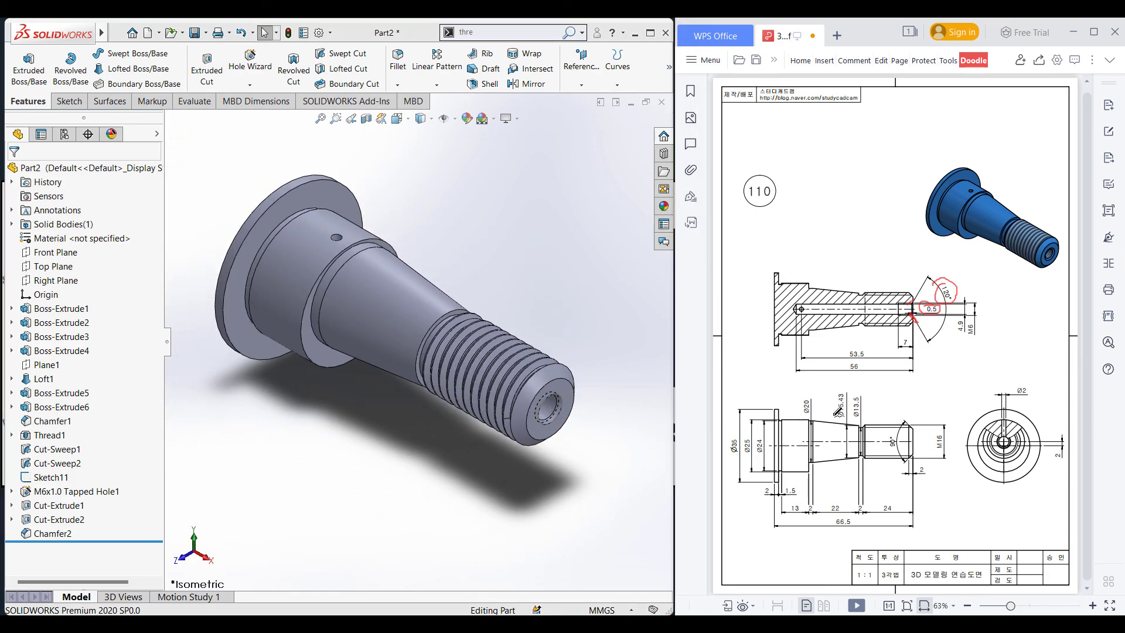
{"action": "key", "text": "ctrl+z"}
{"action": "key", "text": "ctrl+z"}
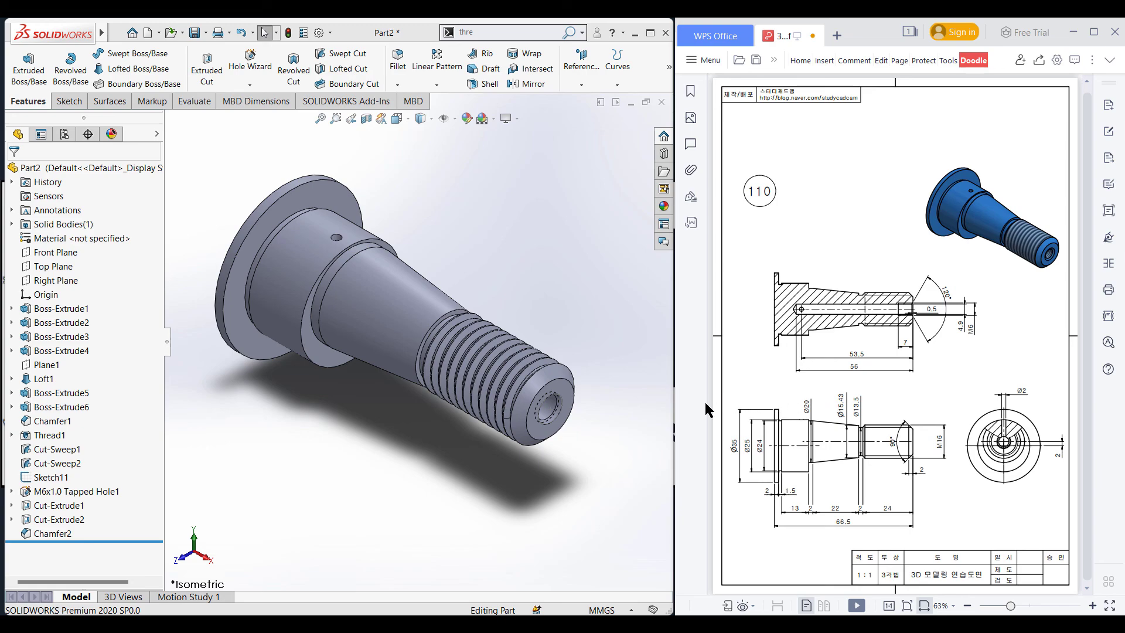